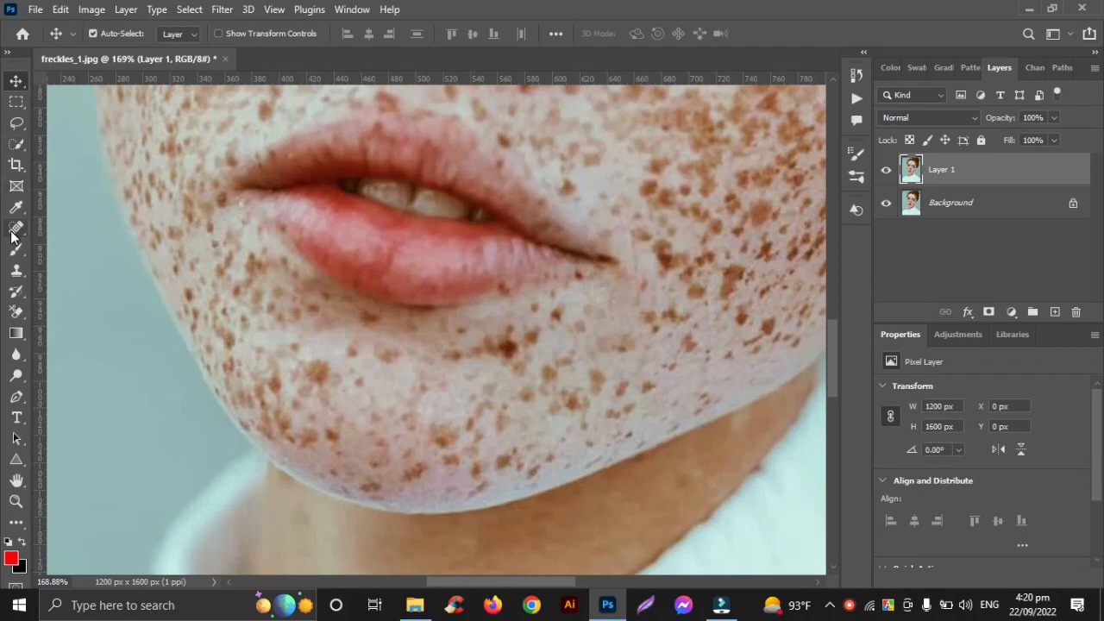
- Remove the freckles on the chin below the right mouth corner using the Spot Healing Brush at size 25
click(16, 228)
scroll(552, 356, up, 2)
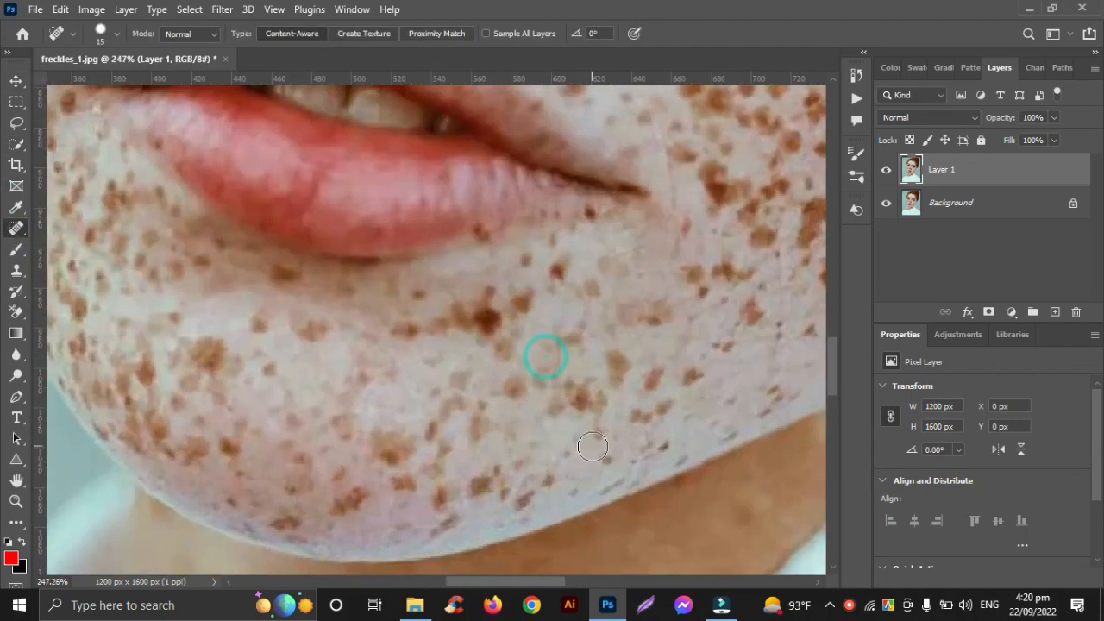
key(bracketleft)
click(579, 403)
click(616, 369)
click(602, 402)
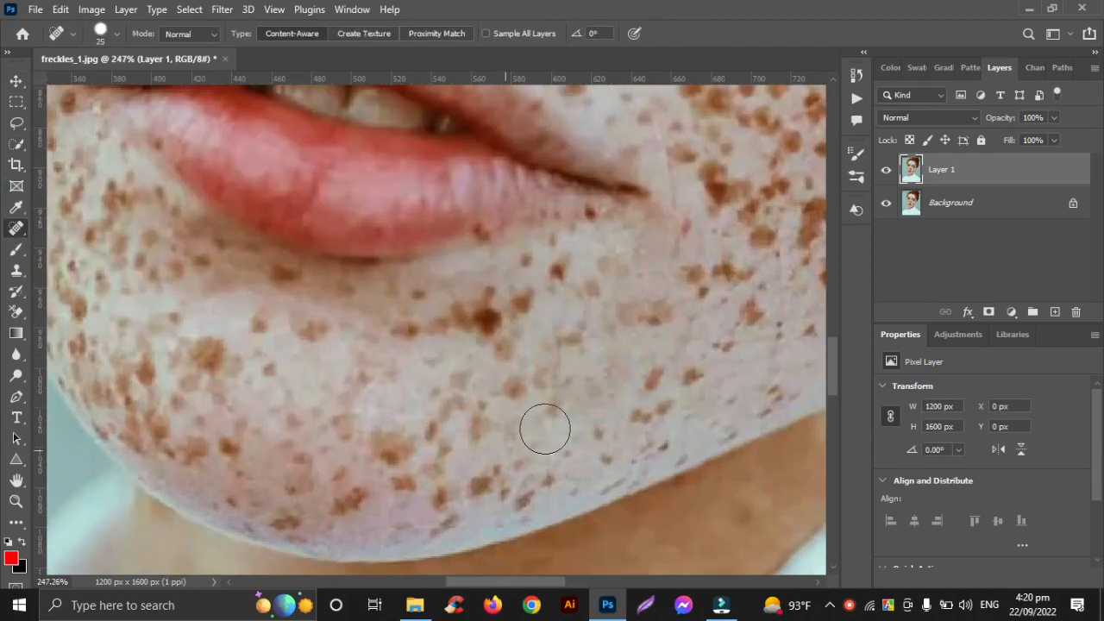
- Heal the freckles under the lower lip and down the centre of the chin to its lower edge
click(514, 387)
click(497, 324)
click(523, 292)
click(448, 385)
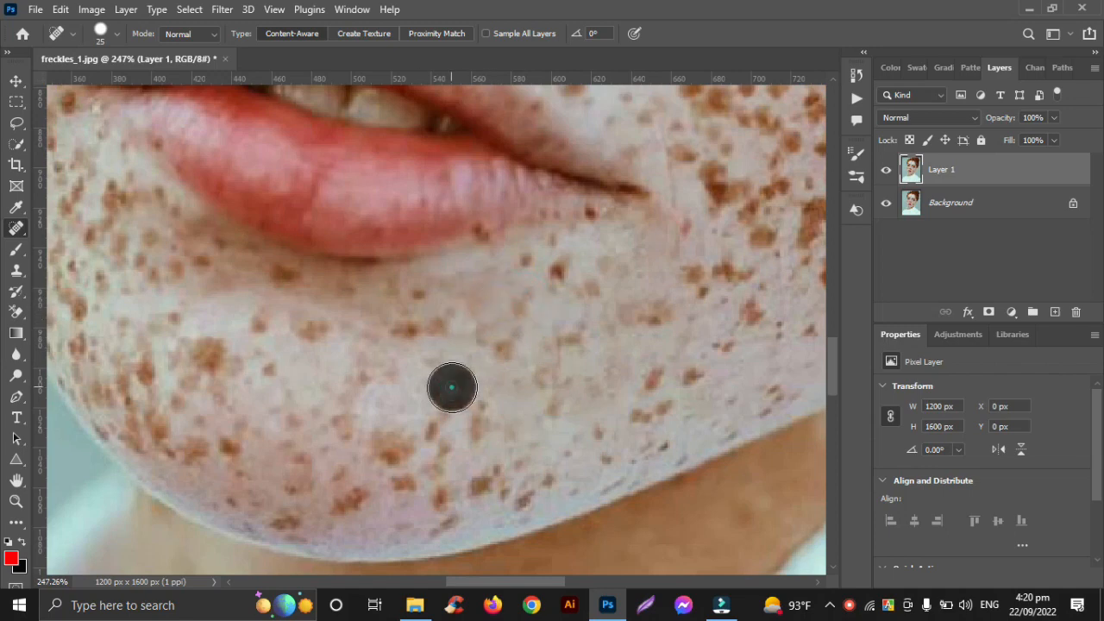
click(482, 490)
click(515, 498)
click(436, 504)
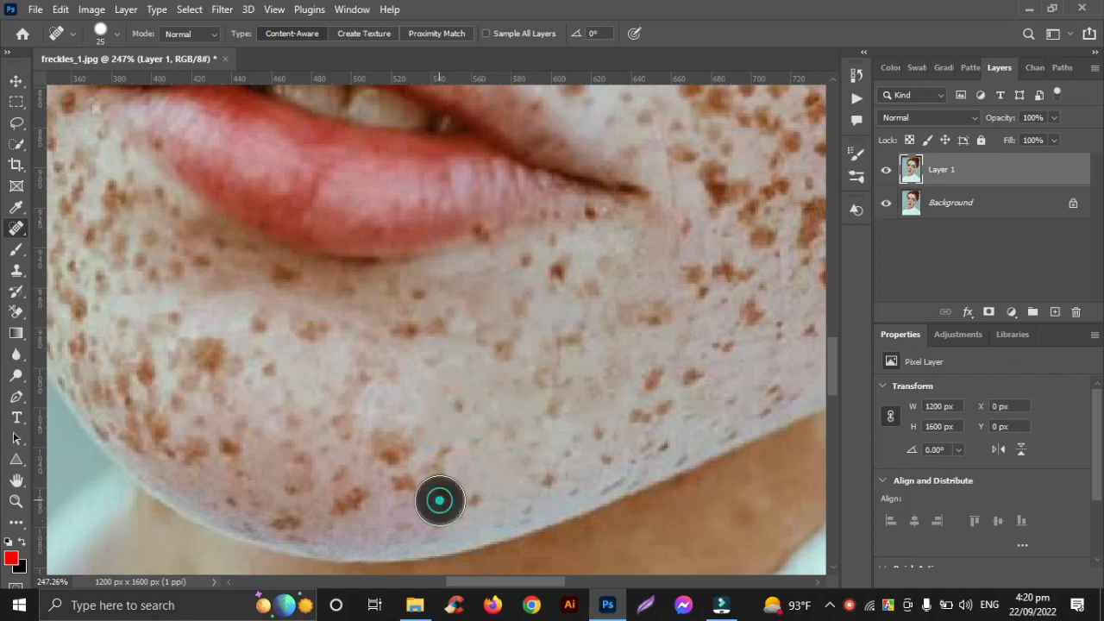
click(400, 472)
- Heal the freckles on the jaw area beyond the chin, below and outside the right mouth corner
click(636, 419)
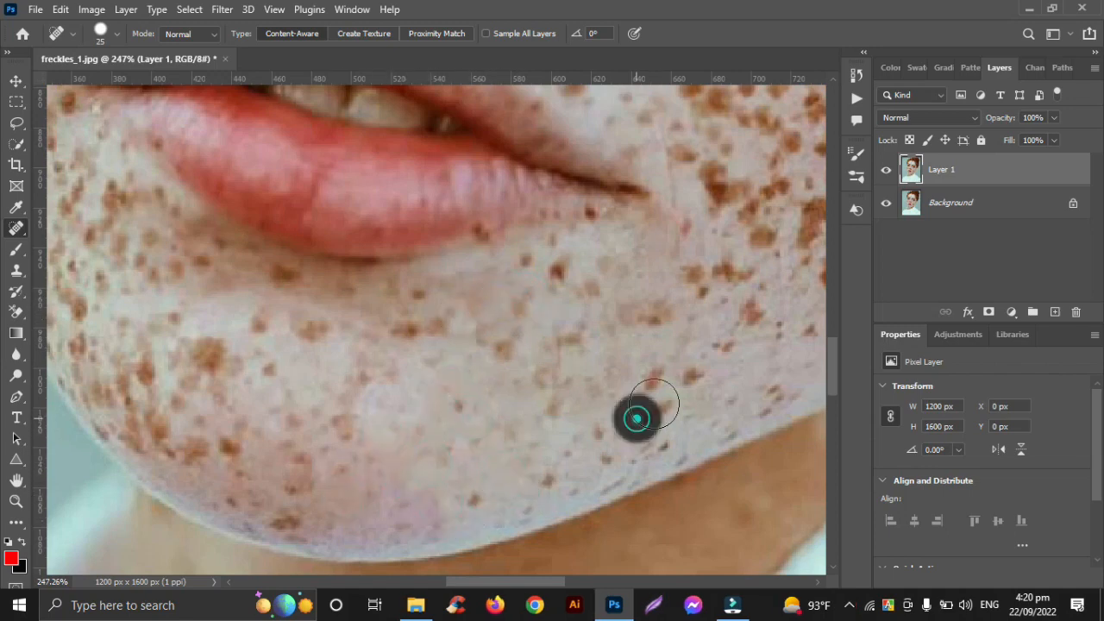
click(749, 309)
click(720, 348)
click(733, 276)
click(699, 281)
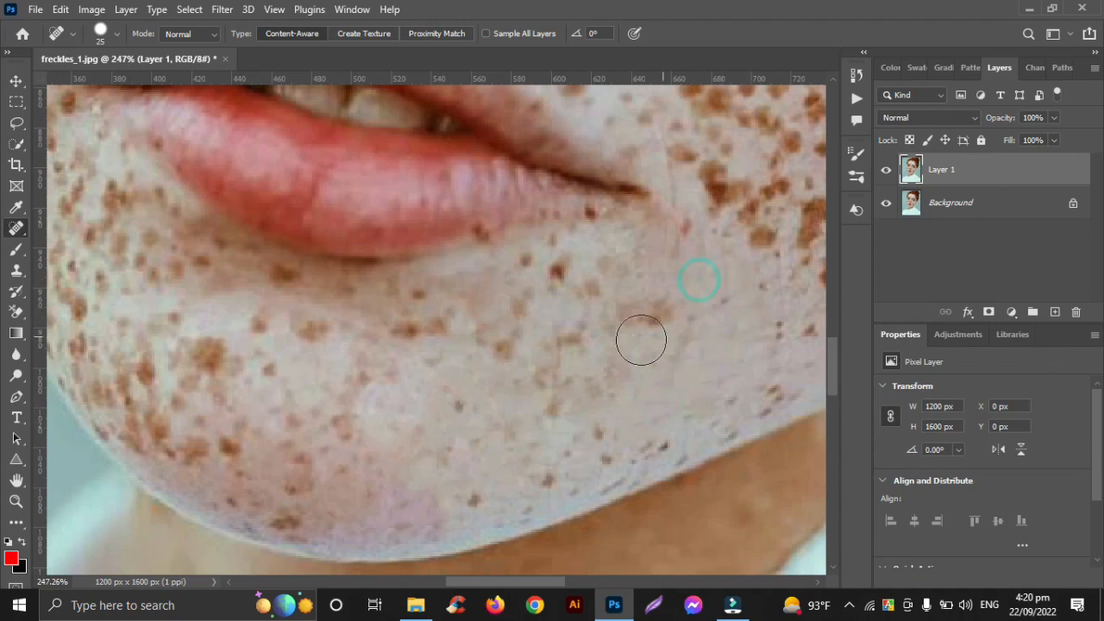
- Clear the freckles along the lower jawline from the chin's edge to the outer jaw
scroll(641, 338, down, 2)
scroll(639, 331, right, 5)
scroll(639, 318, down, 1)
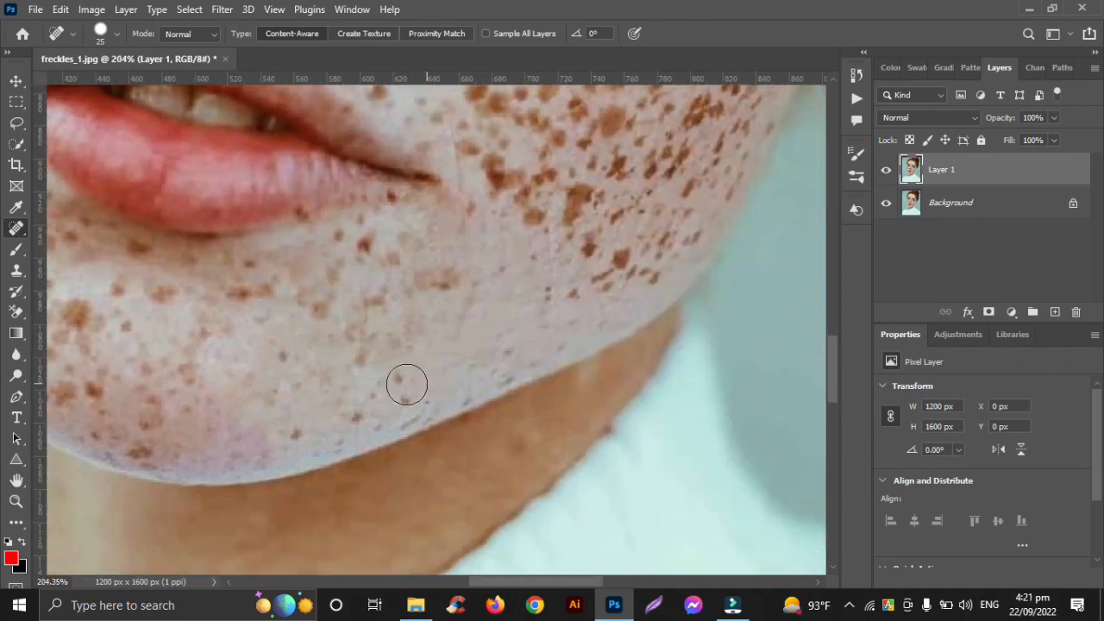
click(357, 416)
click(654, 277)
click(586, 275)
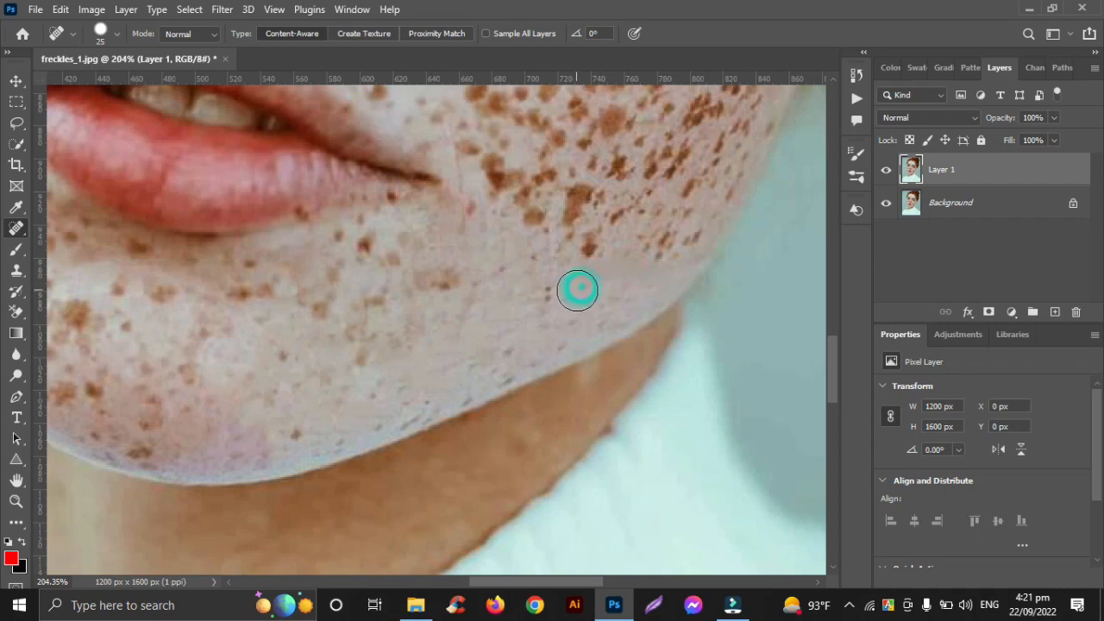
- Enlarge the healing brush to 30 and remove the dark freckles just outside the right mouth corner
scroll(585, 319, up, 2)
click(532, 306)
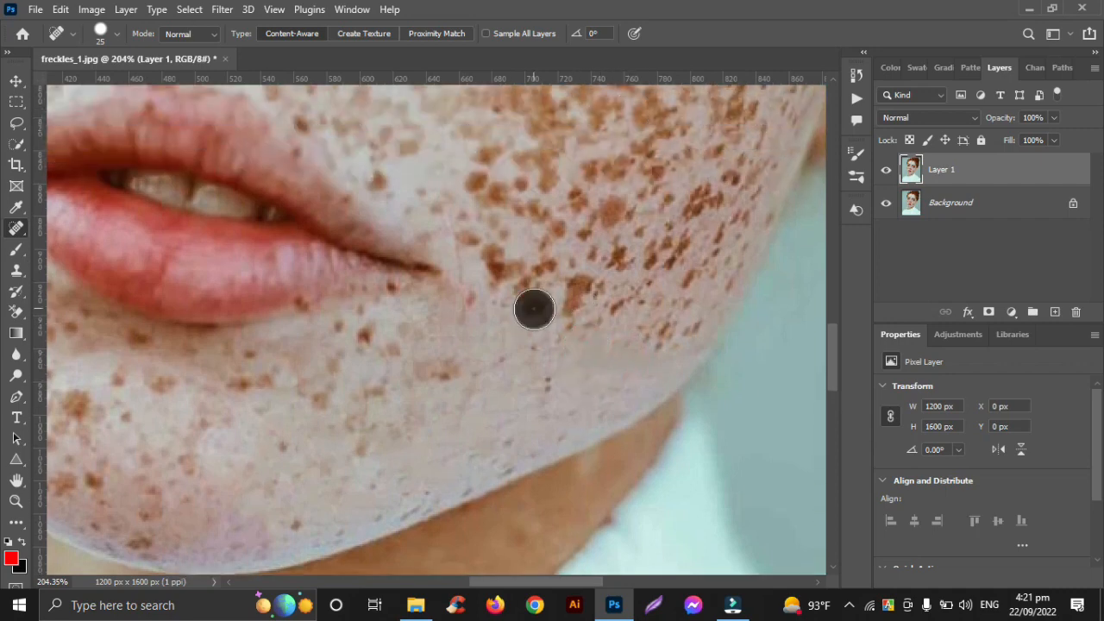
click(498, 264)
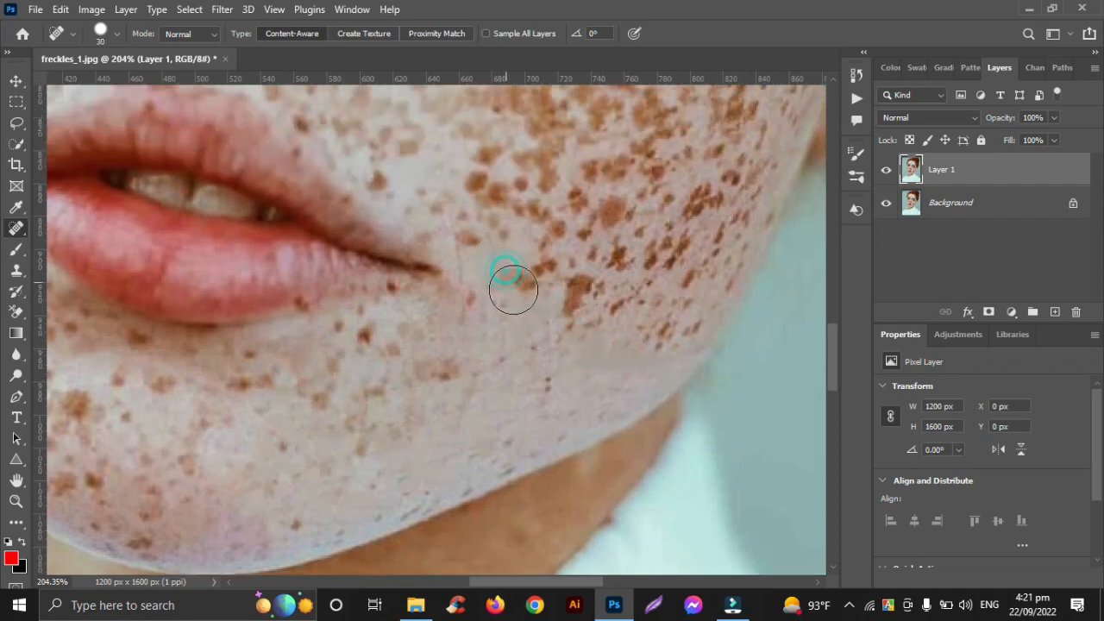
click(532, 275)
click(576, 292)
click(616, 306)
- Heal the freckle clusters on the outer lower cheek toward the jaw edge
scroll(612, 328, up, 2)
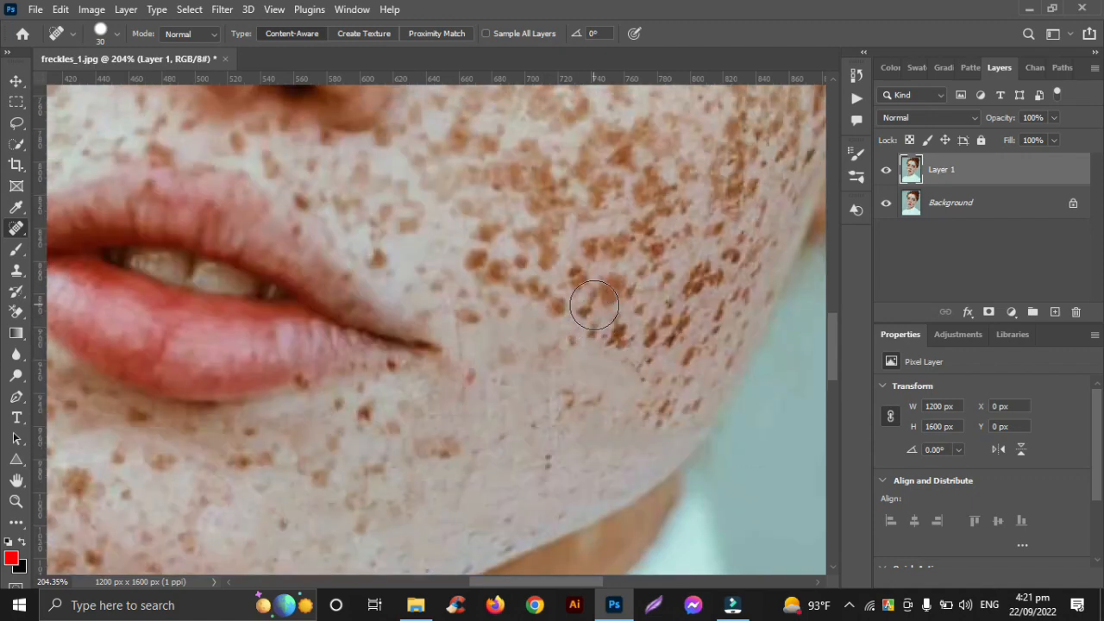
click(659, 439)
click(657, 358)
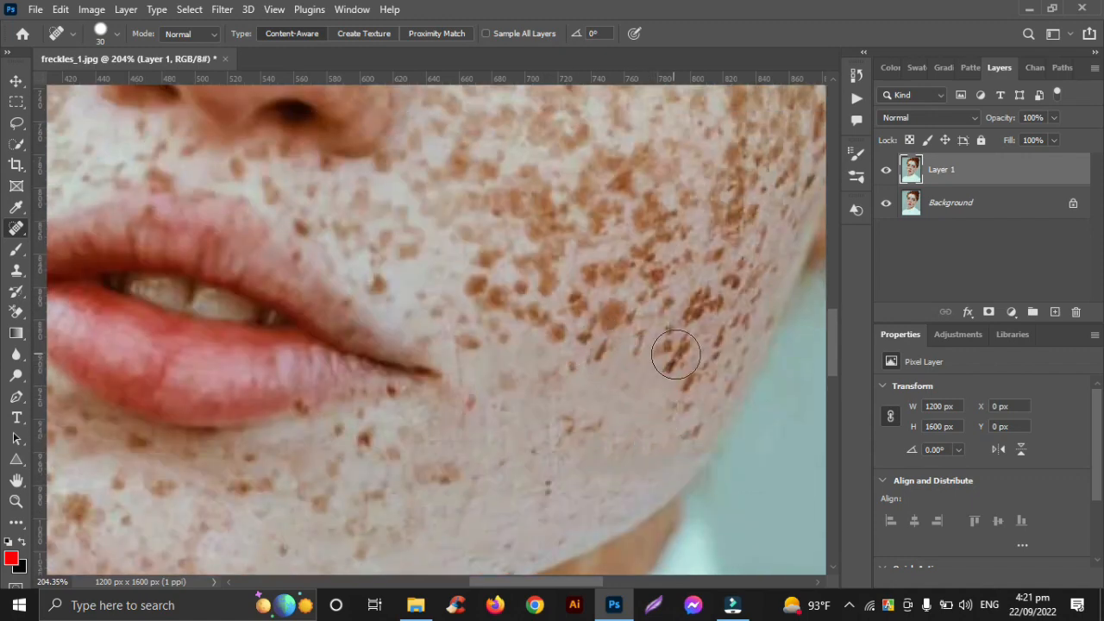
click(678, 337)
click(702, 368)
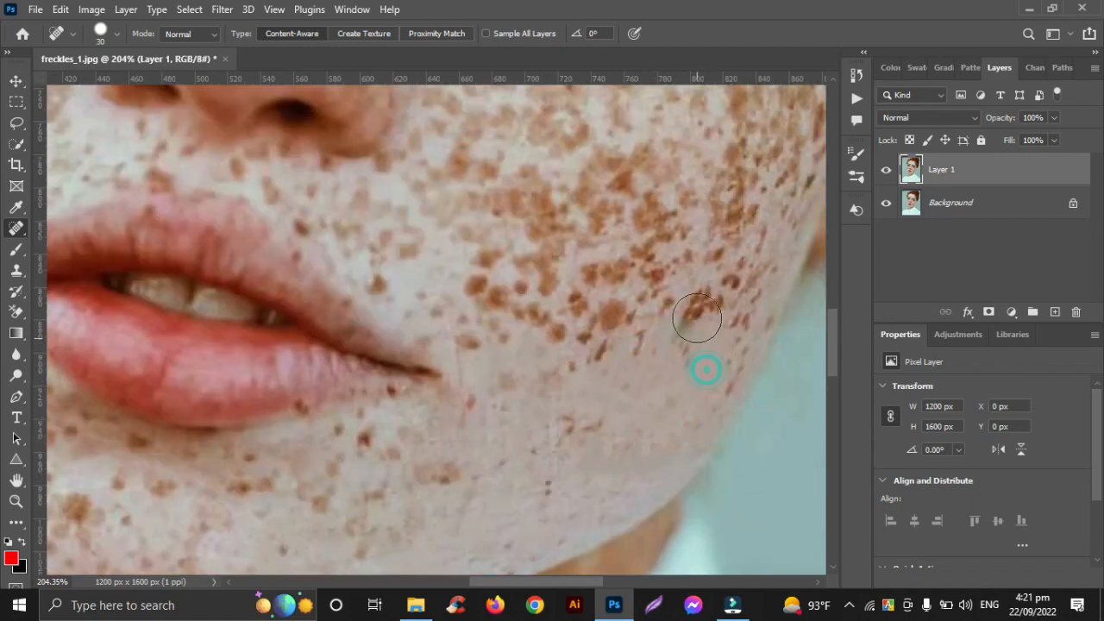
click(707, 314)
click(668, 301)
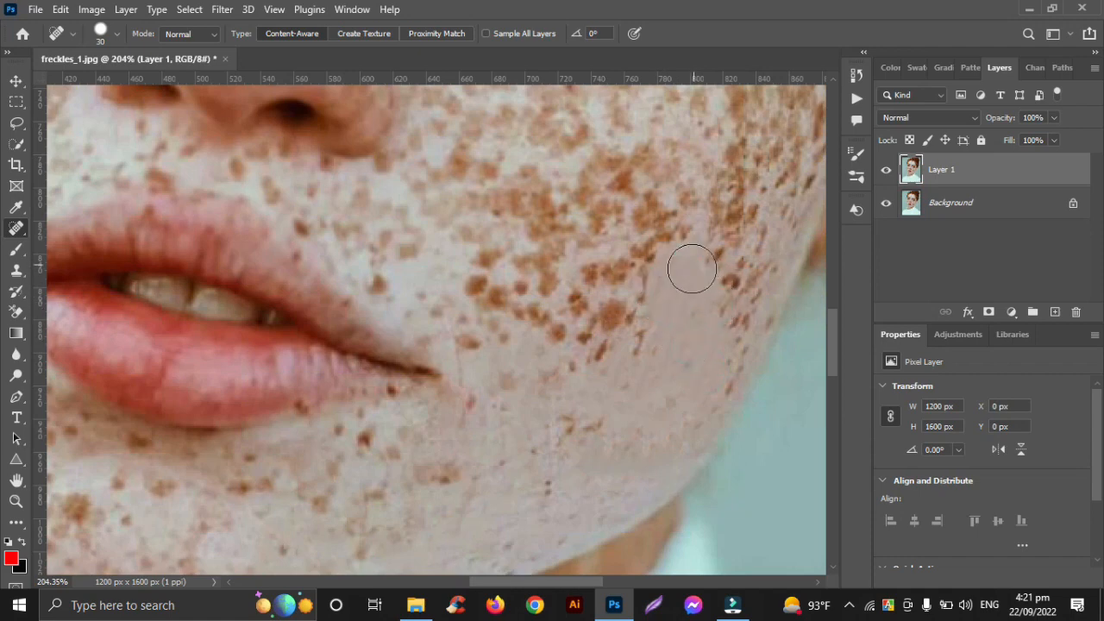
- Heal the freckles on the lower cheek inward to the skin beside the right mouth corner
click(596, 332)
click(530, 308)
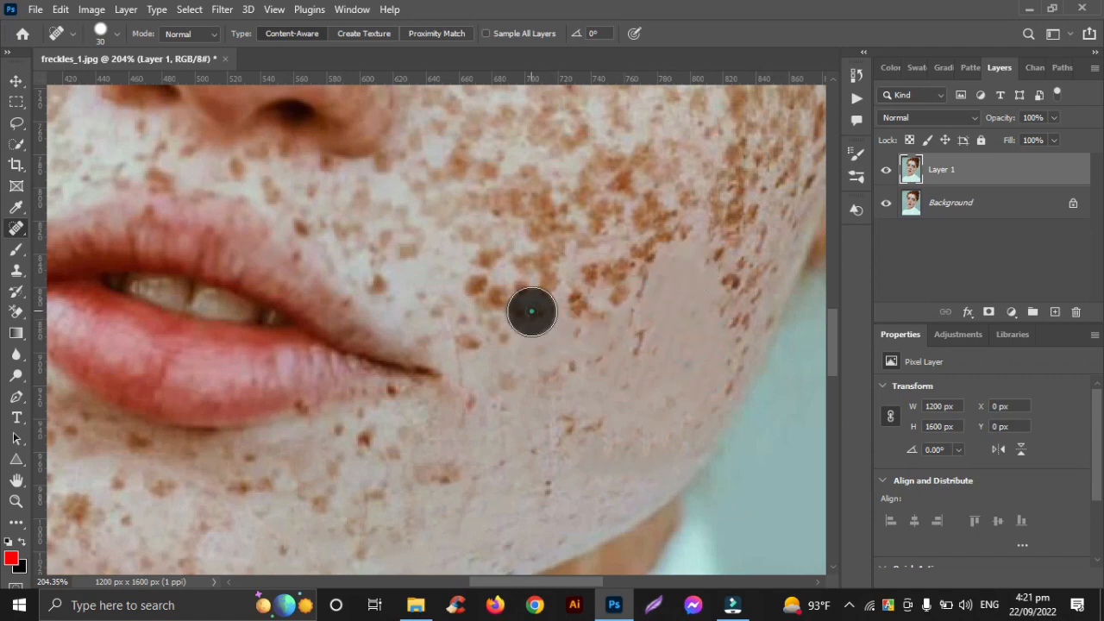
click(496, 294)
click(472, 341)
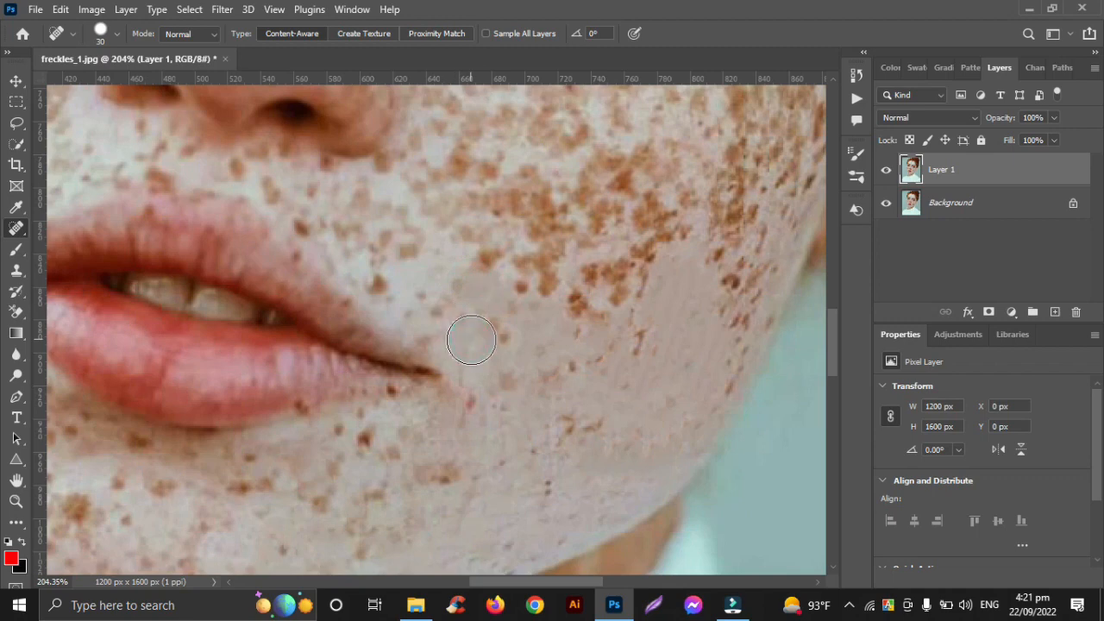
click(494, 271)
click(572, 293)
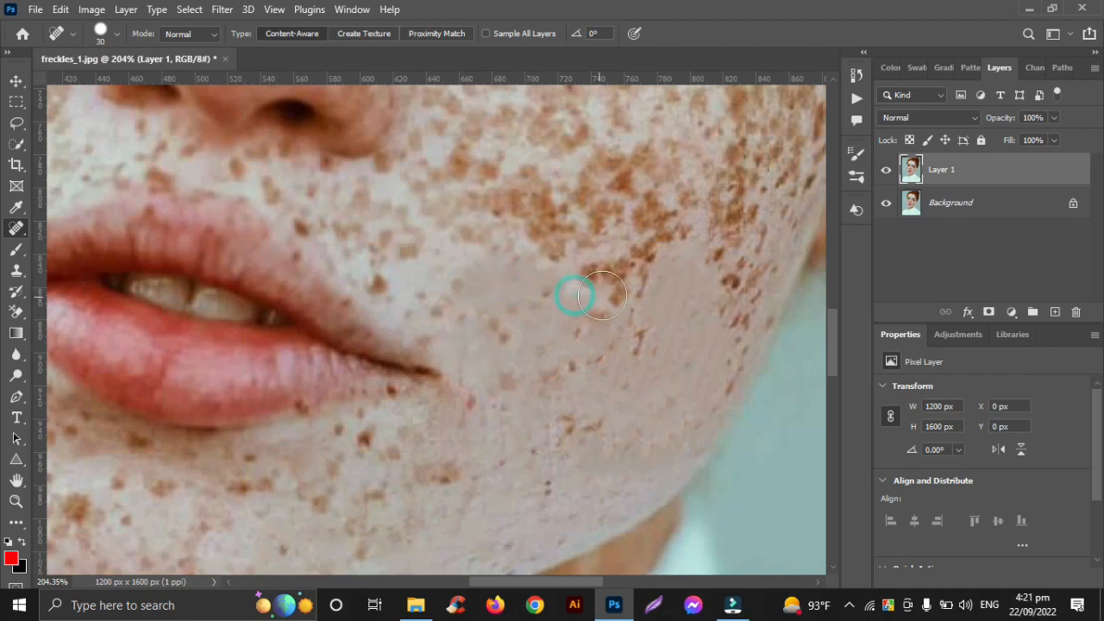
- Remove the freckle clusters across the middle of the right cheek, level with the upper lip
click(584, 273)
click(620, 285)
click(631, 256)
click(681, 234)
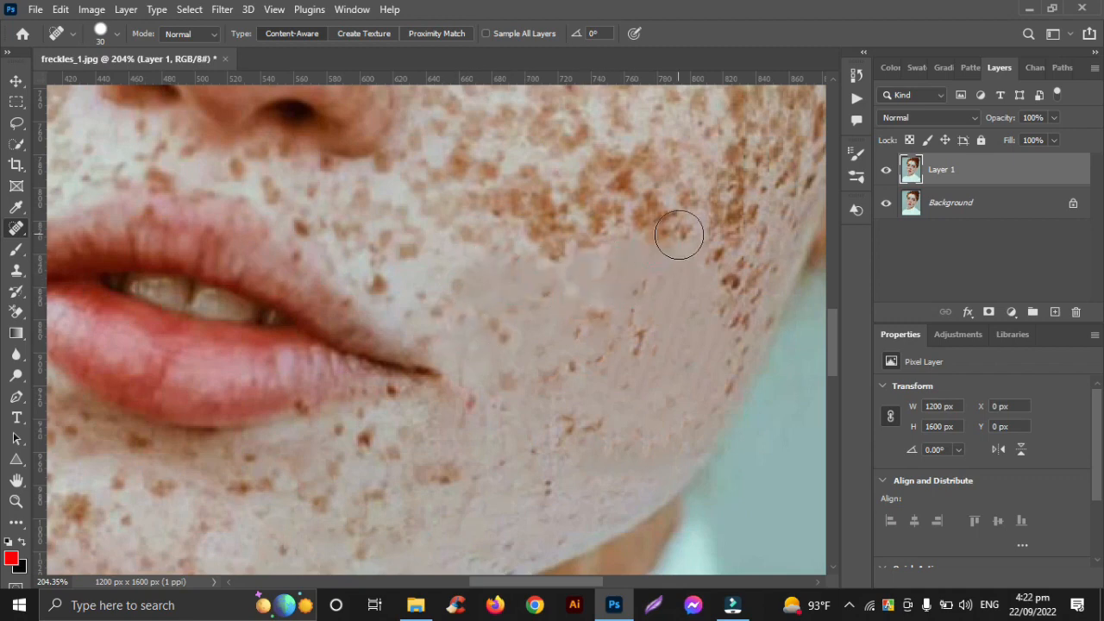
click(584, 244)
click(544, 236)
click(505, 200)
click(457, 251)
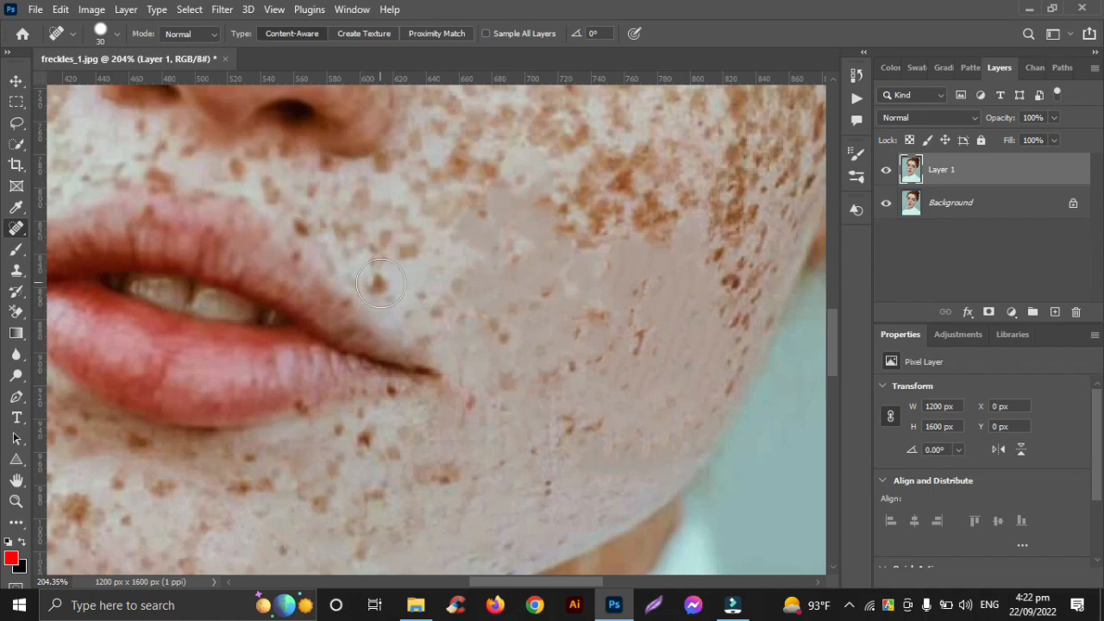
- Heal the freckles above the upper lip's outer edge and the dark one beneath the right mouth corner
click(353, 233)
click(311, 218)
scroll(345, 241, down, 3)
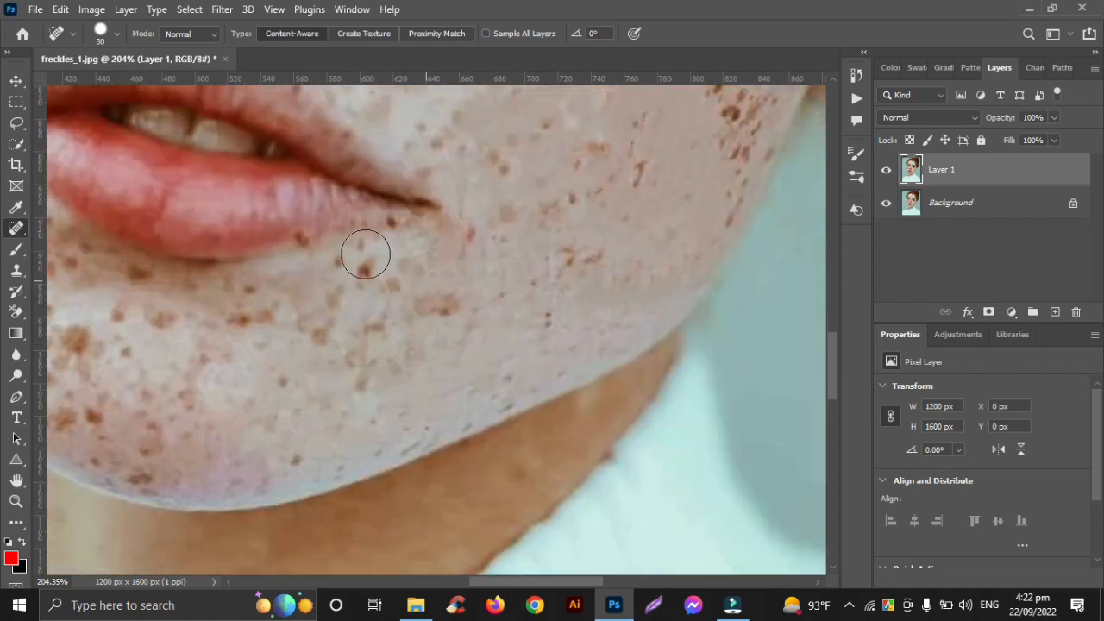
click(359, 266)
- Heal the freckles on the outer right cheek between the mid-cheek and the face edge below the earring
scroll(528, 328, up, 2)
scroll(527, 329, right, 2)
scroll(542, 221, up, 2)
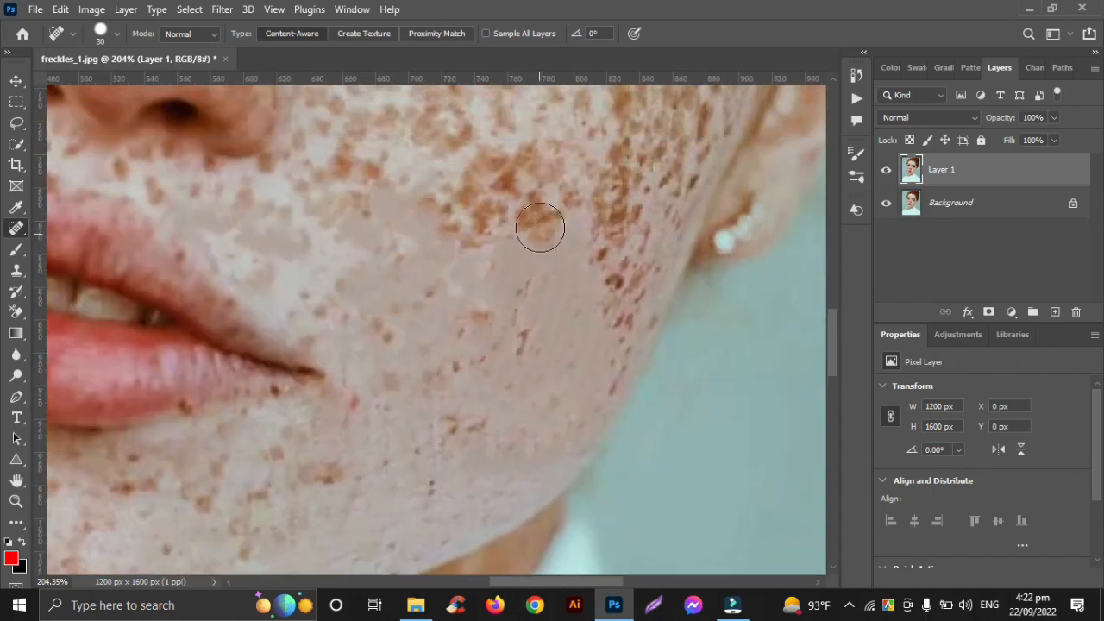
click(540, 218)
click(613, 230)
click(621, 285)
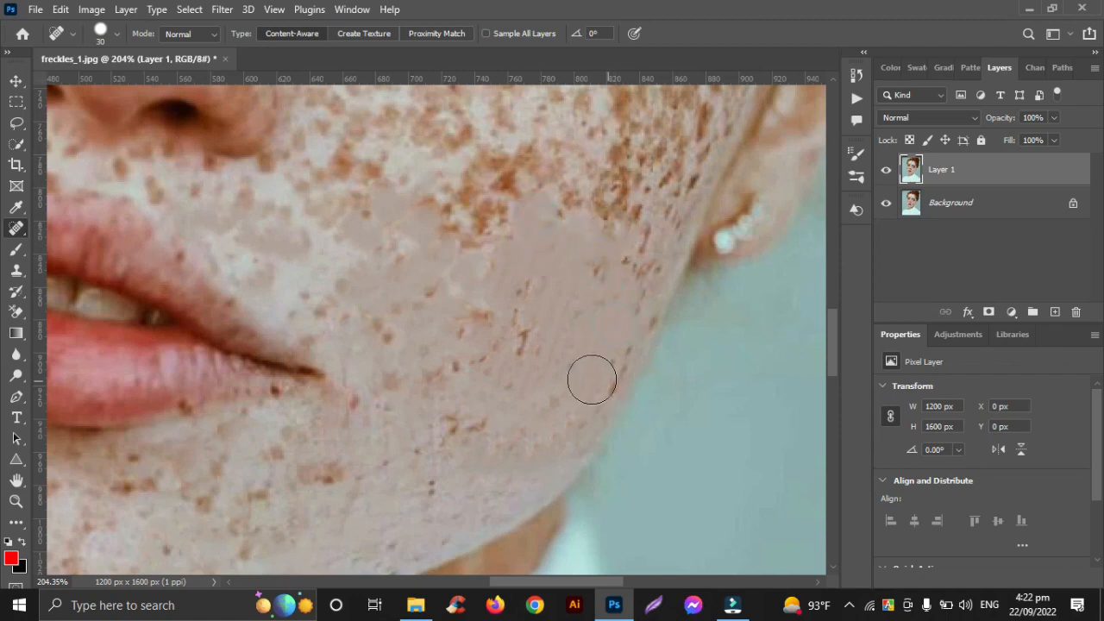
- Heal the orange freckle patches in the middle of the right cheek, level with the nostrils
scroll(592, 380, up, 2)
click(449, 298)
click(478, 297)
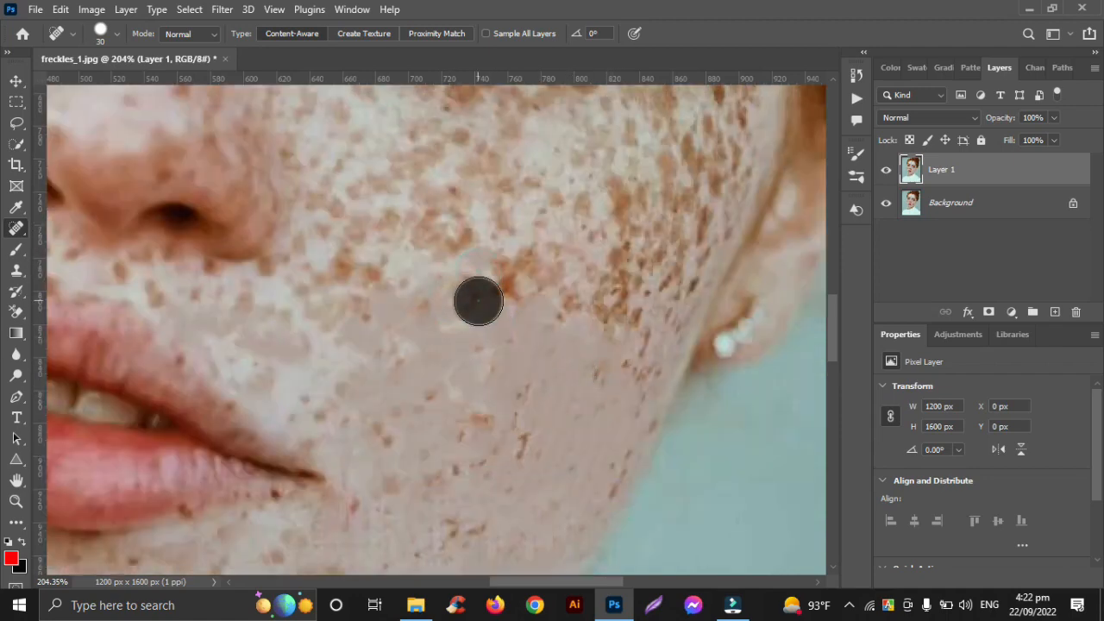
click(526, 259)
scroll(495, 270, up, 2)
click(439, 247)
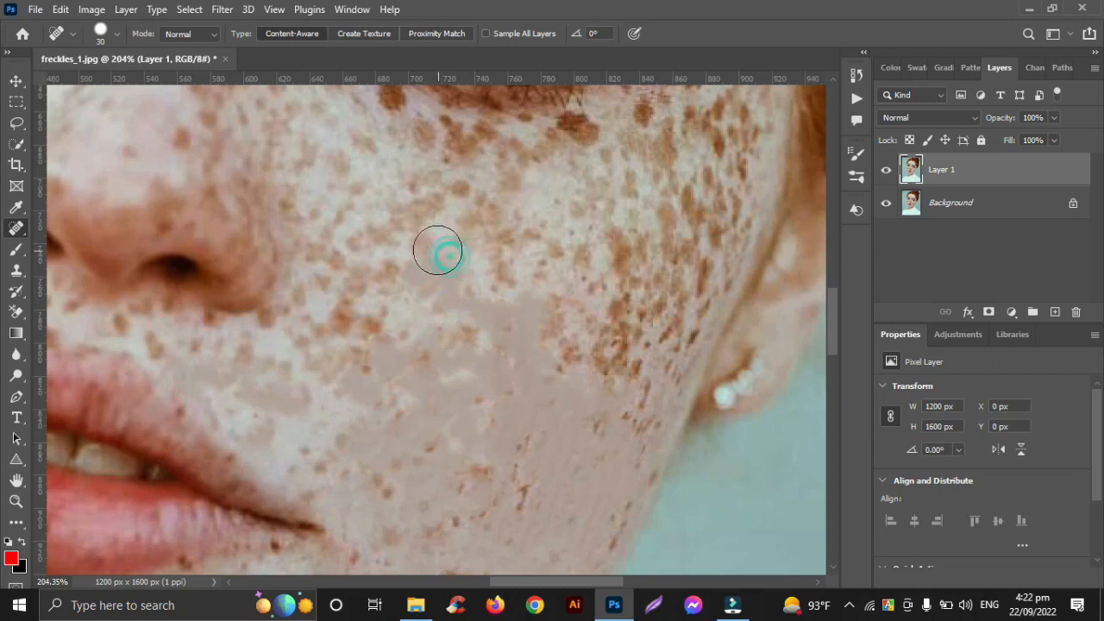
- Remove the freckles on the upper right cheek between the side of the nose and the under-eye area
click(365, 231)
click(378, 269)
click(449, 196)
click(484, 222)
click(525, 232)
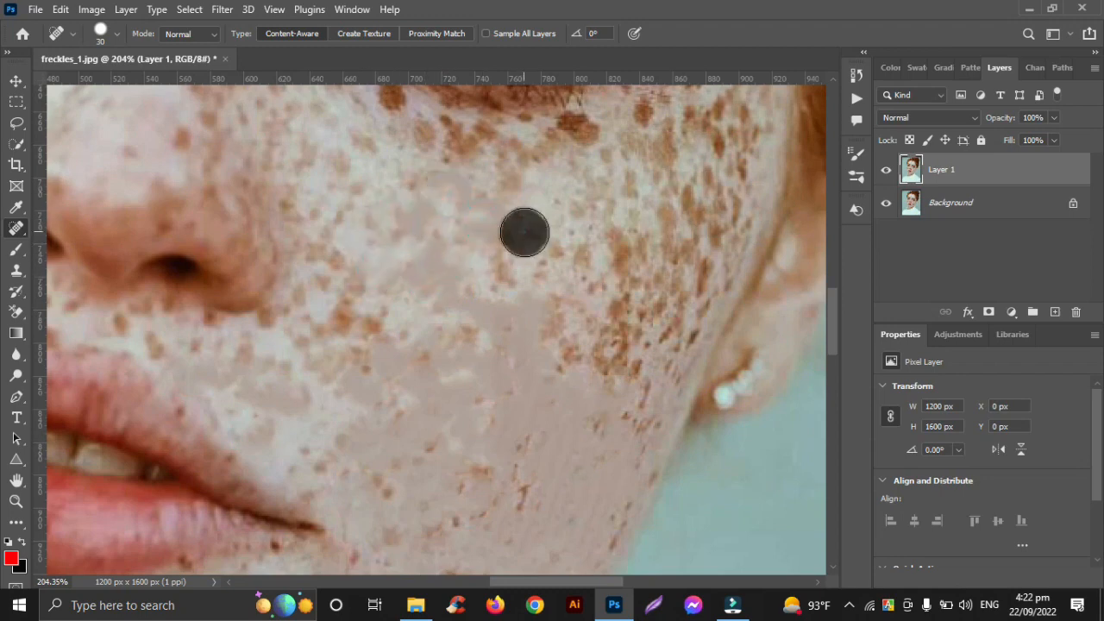
- Heal the remaining freckles from the central right cheek outward to the dense patch in front of the ear
click(498, 281)
click(551, 256)
click(558, 309)
click(562, 355)
click(609, 357)
click(621, 318)
click(631, 370)
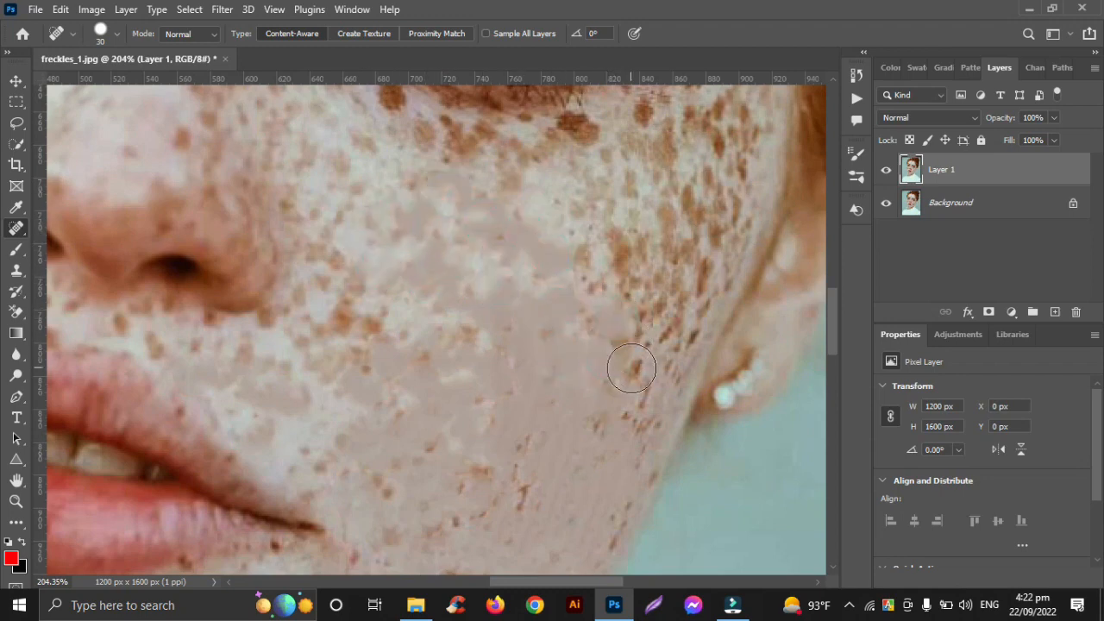
click(645, 328)
click(626, 261)
click(649, 244)
- Reduce the healing brush to 20 and clean up the small freckles along the face edge near the earring
scroll(647, 259, up, 3)
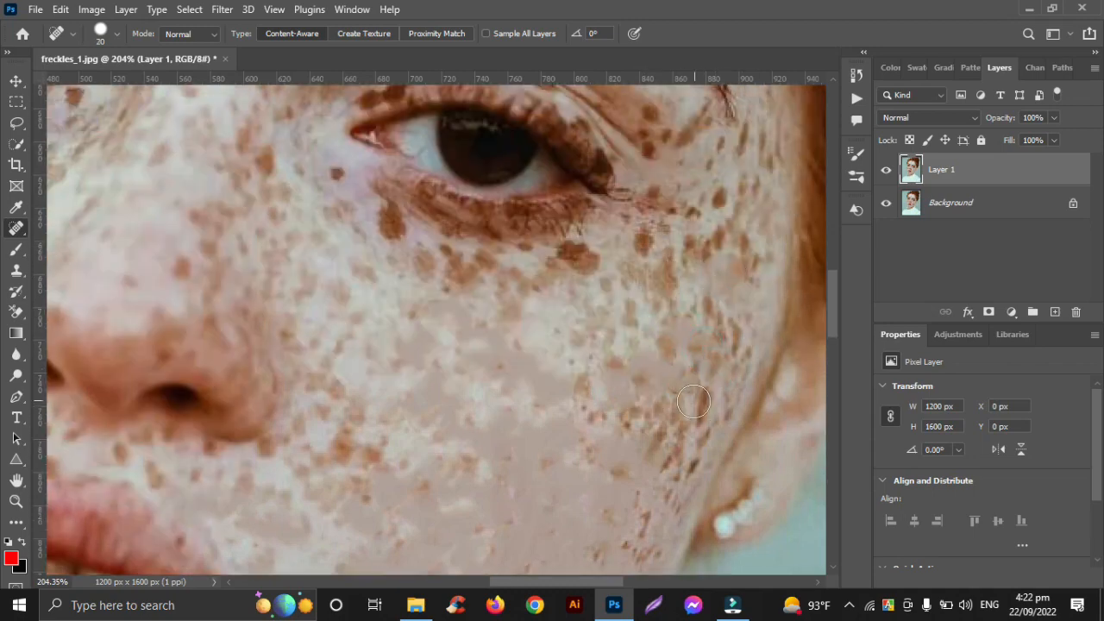
click(667, 417)
click(668, 456)
scroll(660, 449, down, 2)
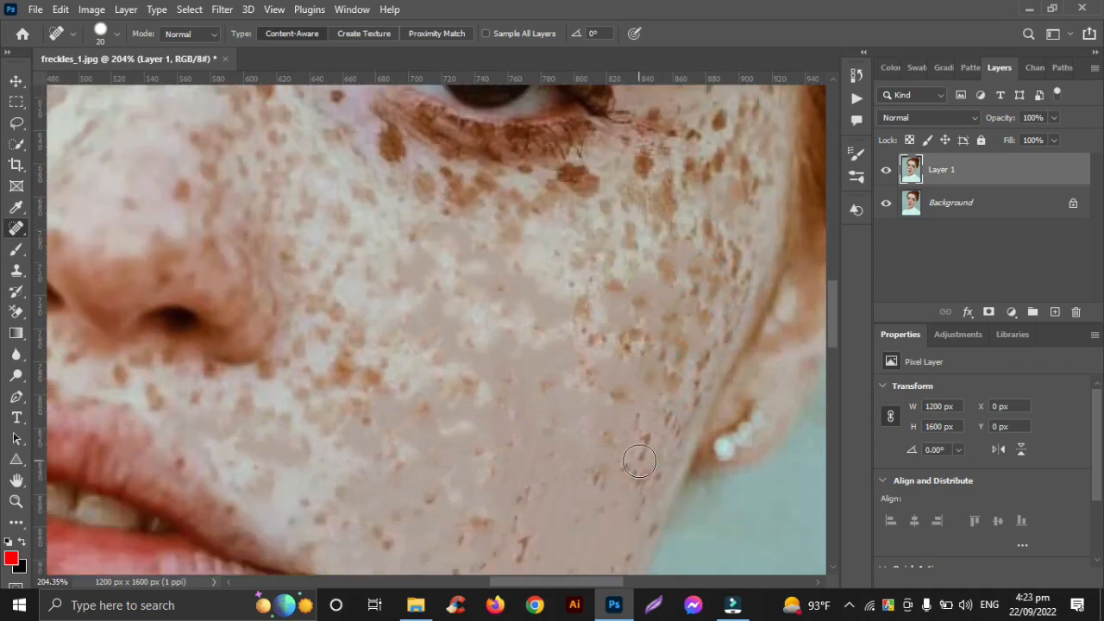
click(639, 446)
- Heal the dark spots directly beneath the right eye's lower lashes
scroll(323, 371, up, 3)
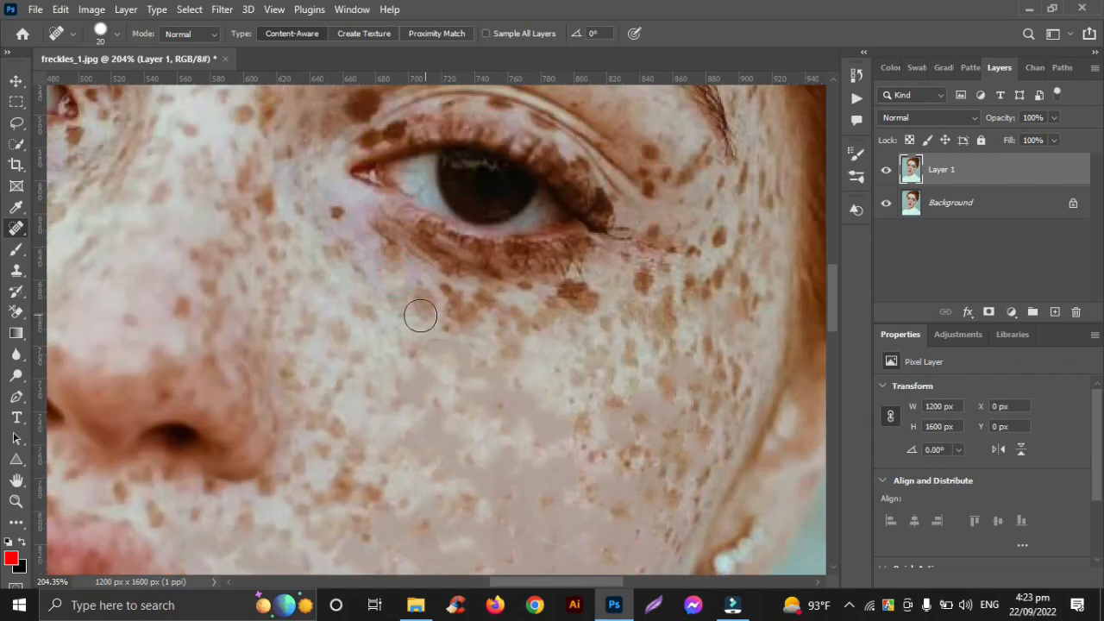
click(440, 294)
click(568, 293)
- Remove the dark spots on the right upper eyelid, at its inner corner and between the eyes, with the brush at 30
scroll(593, 304, up, 4)
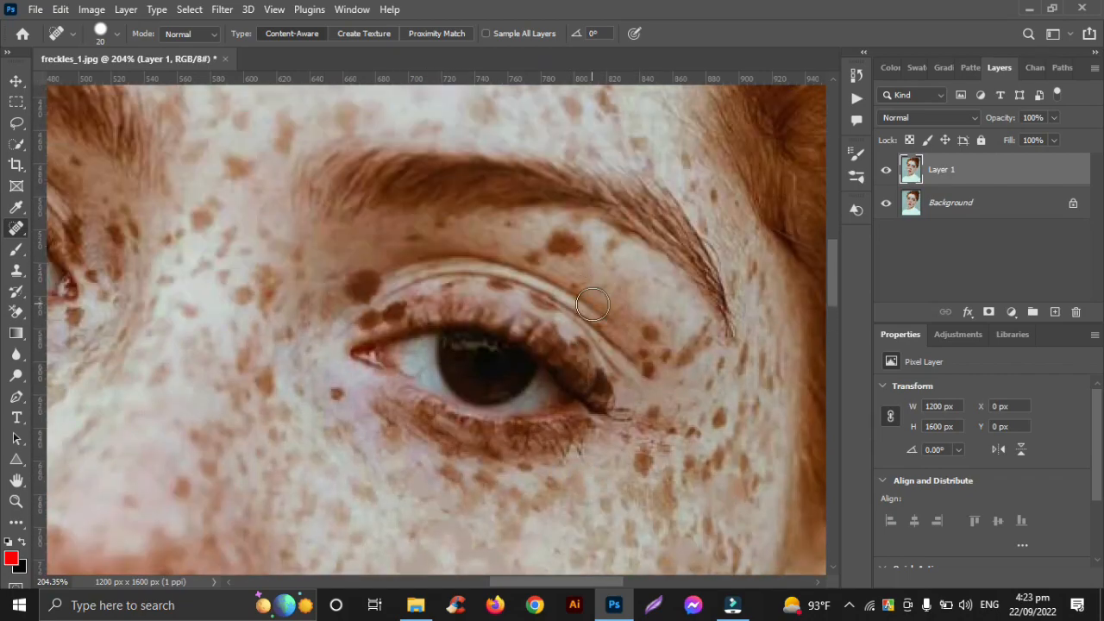
click(563, 244)
click(646, 328)
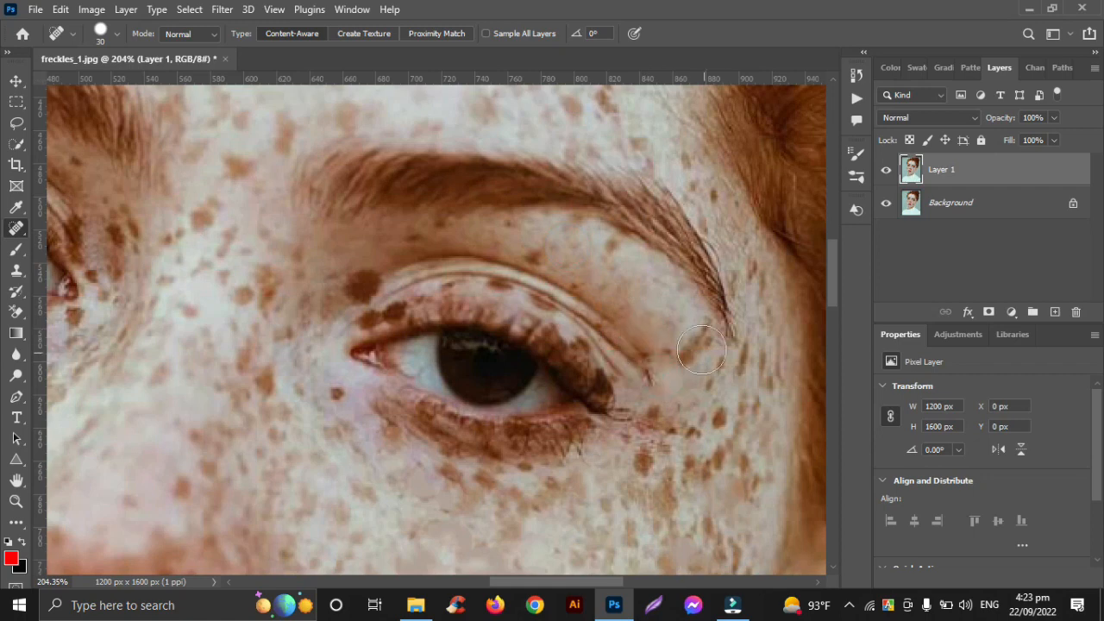
click(358, 280)
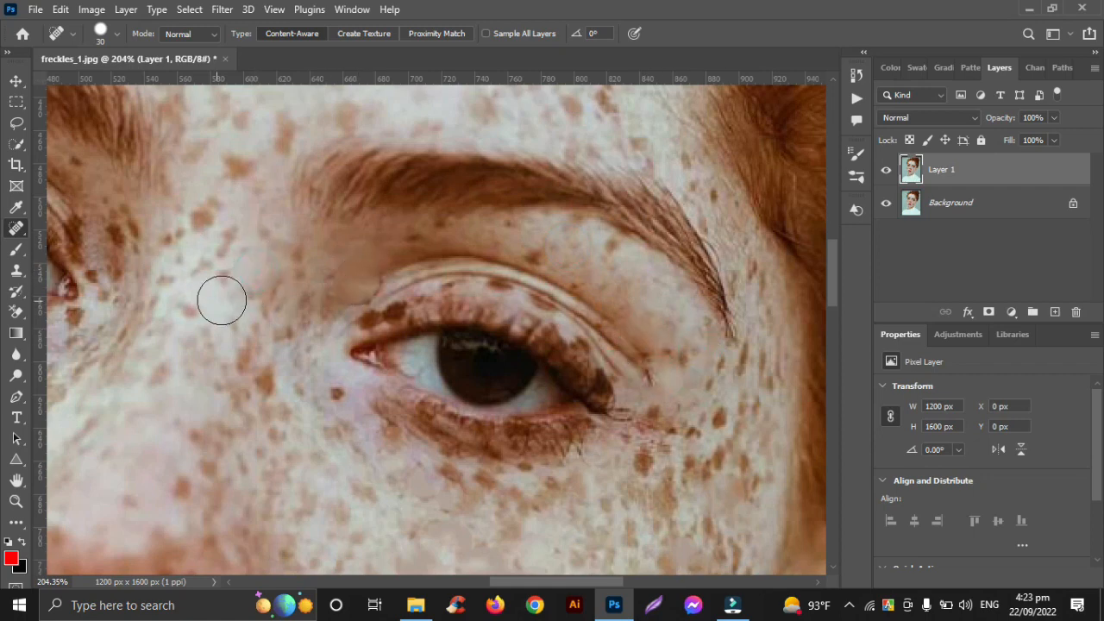
click(212, 223)
- Heal the freckles between the nose and upper lip, out toward the left mouth corner
scroll(248, 290, left, 5)
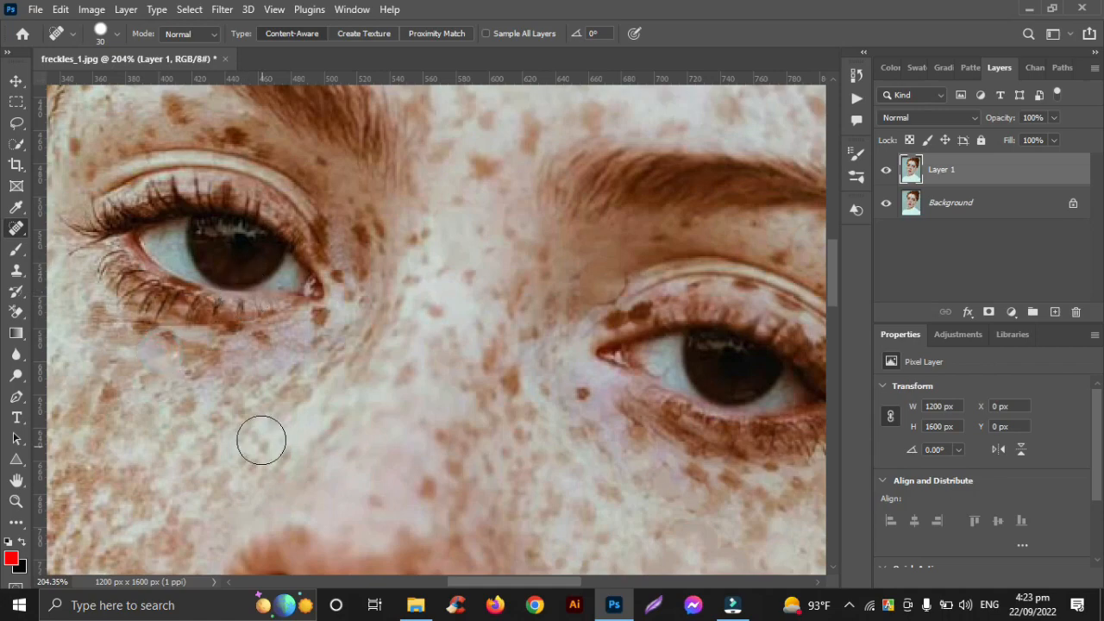
scroll(326, 445, down, 8)
click(279, 351)
click(241, 354)
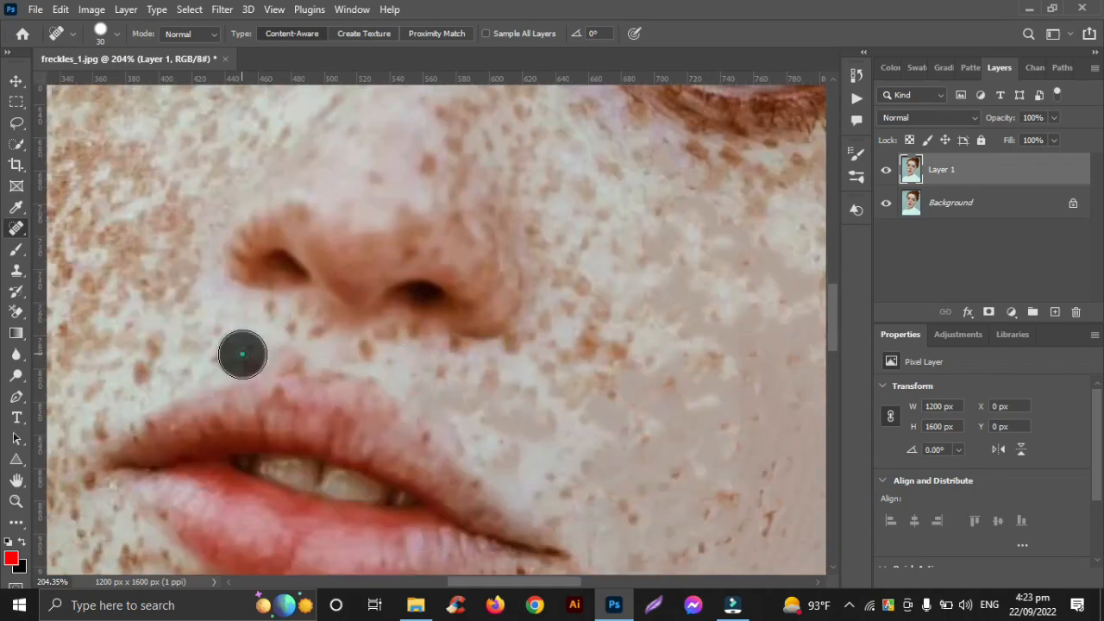
click(254, 313)
click(138, 381)
click(154, 346)
- Heal the freckles on the lower left of the chin and near the jawline with the brush at 30
scroll(153, 360, left, 2)
scroll(153, 360, down, 5)
scroll(153, 354, left, 2)
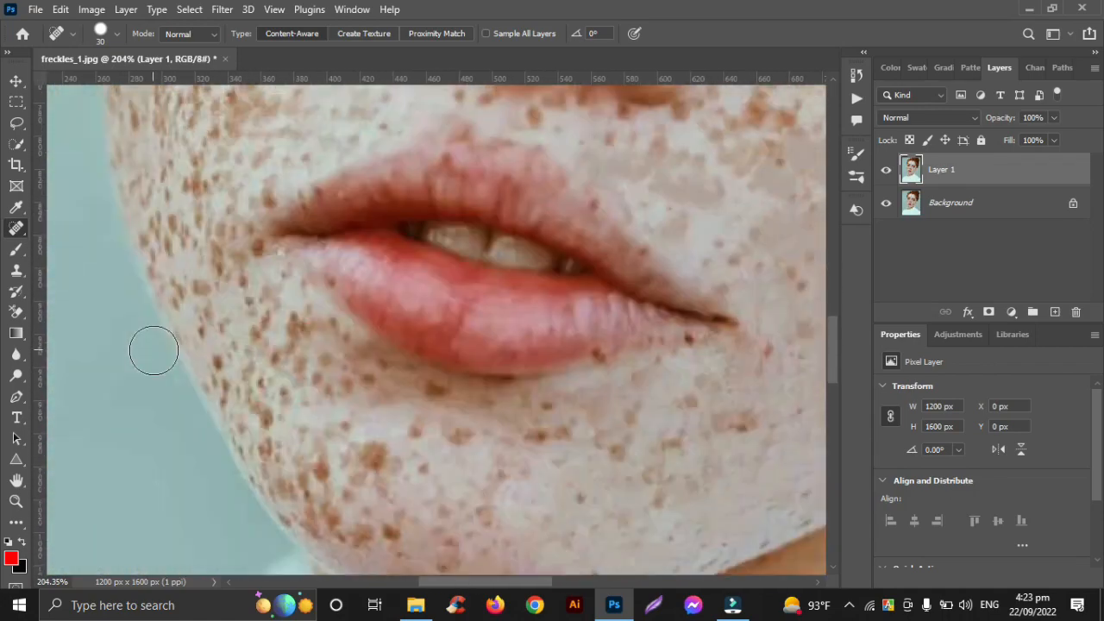
click(388, 478)
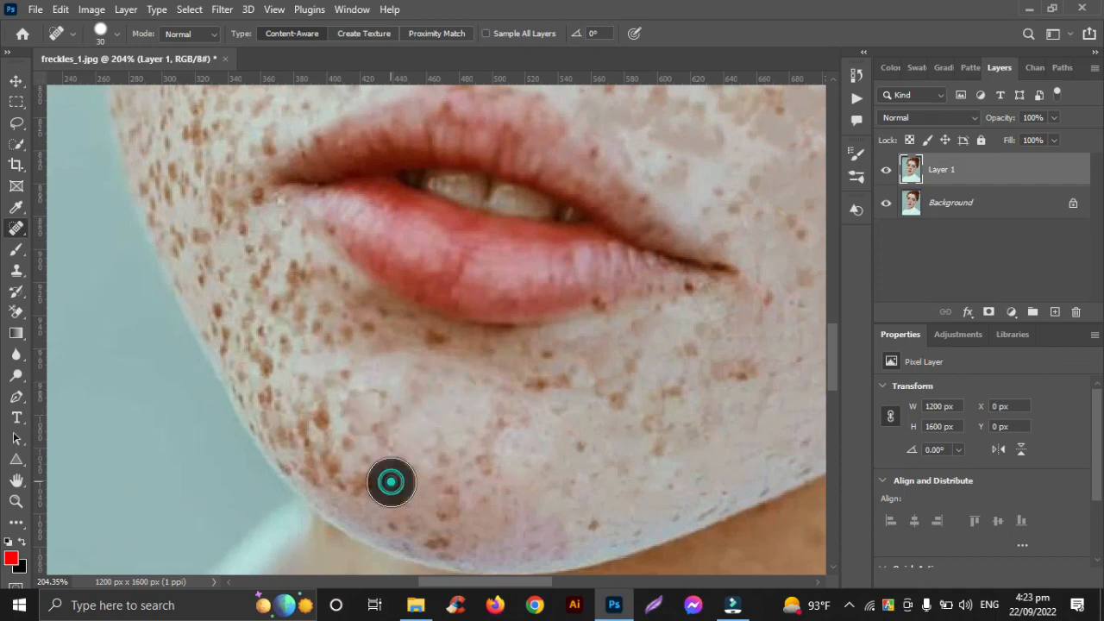
click(271, 390)
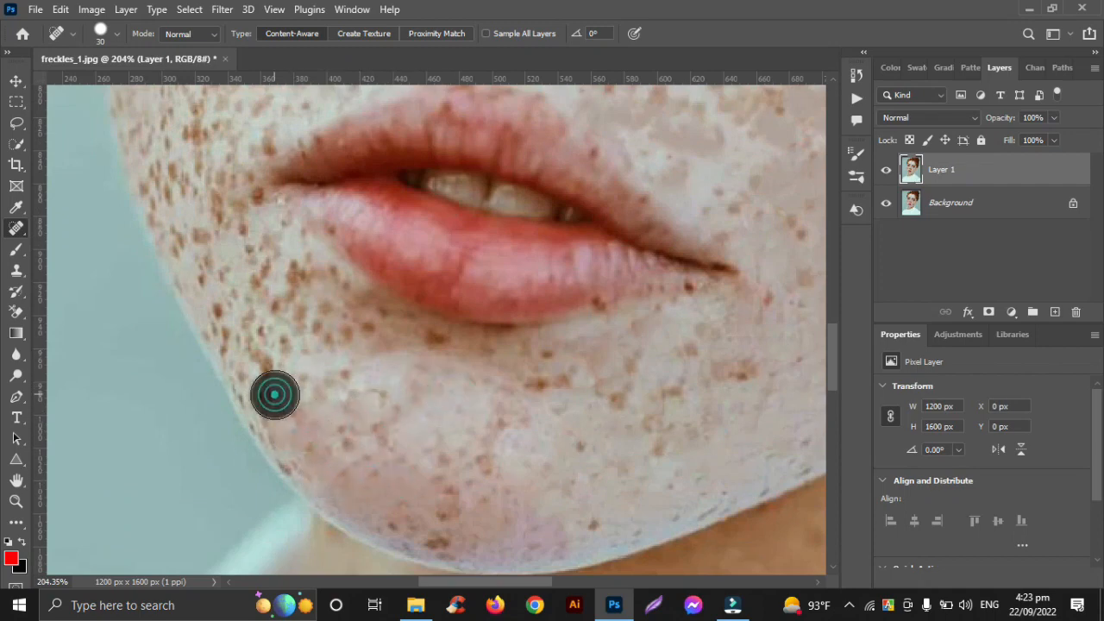
- Reduce the healing brush to 25 and remove the freckles between the left end of the lower lip and the jaw edge
key([)
click(254, 323)
click(256, 264)
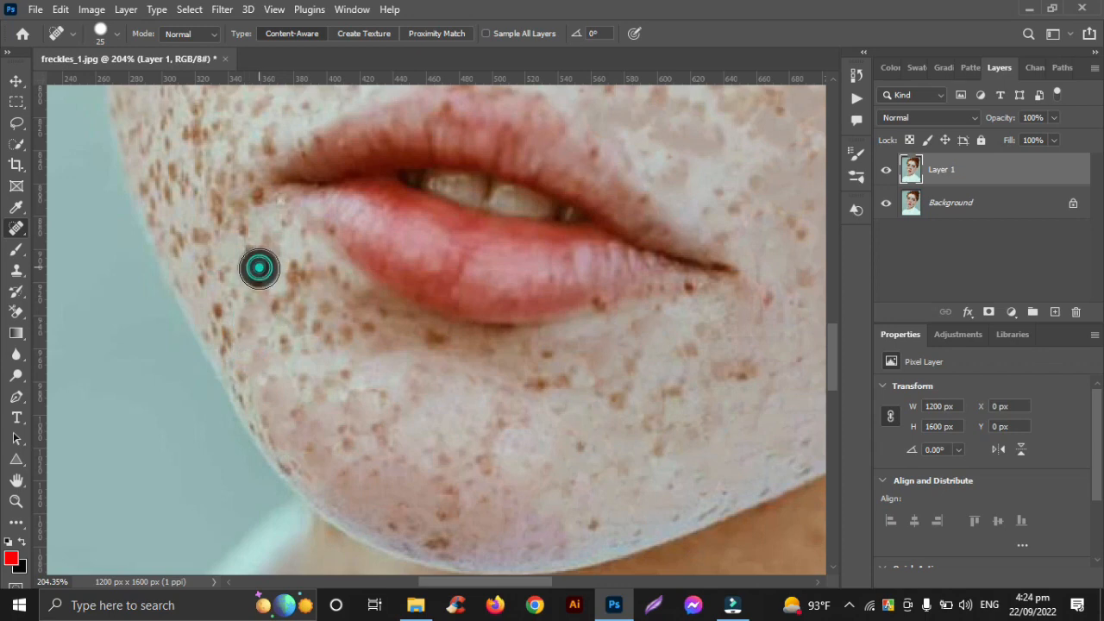
click(286, 320)
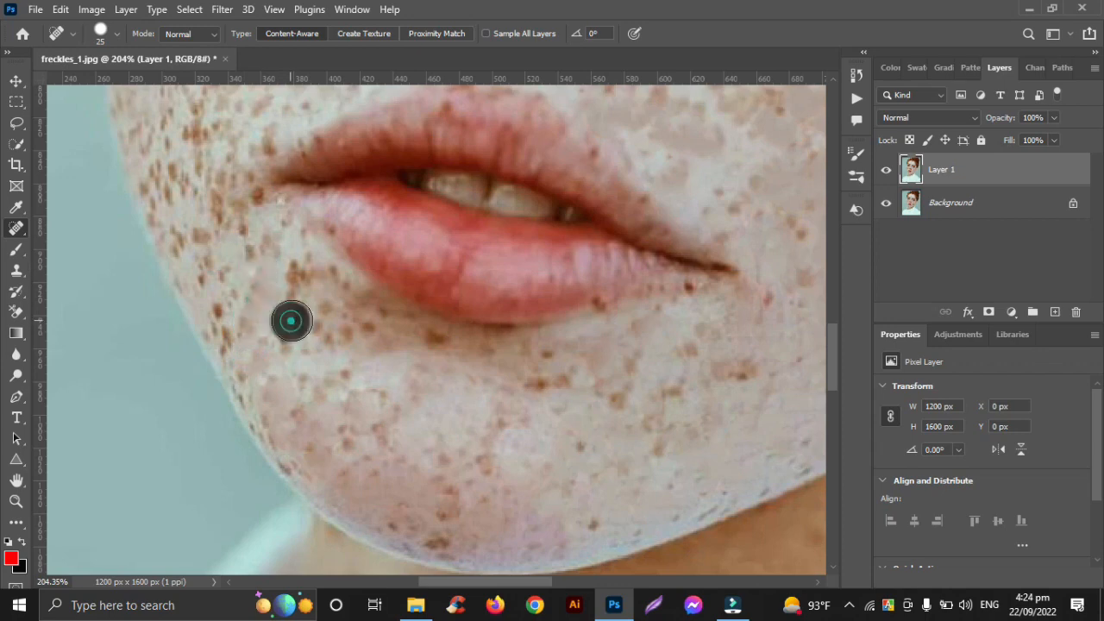
click(239, 370)
- Heal the freckles on the lower cheek between the left mouth corner and the face edge
scroll(247, 371, up, 3)
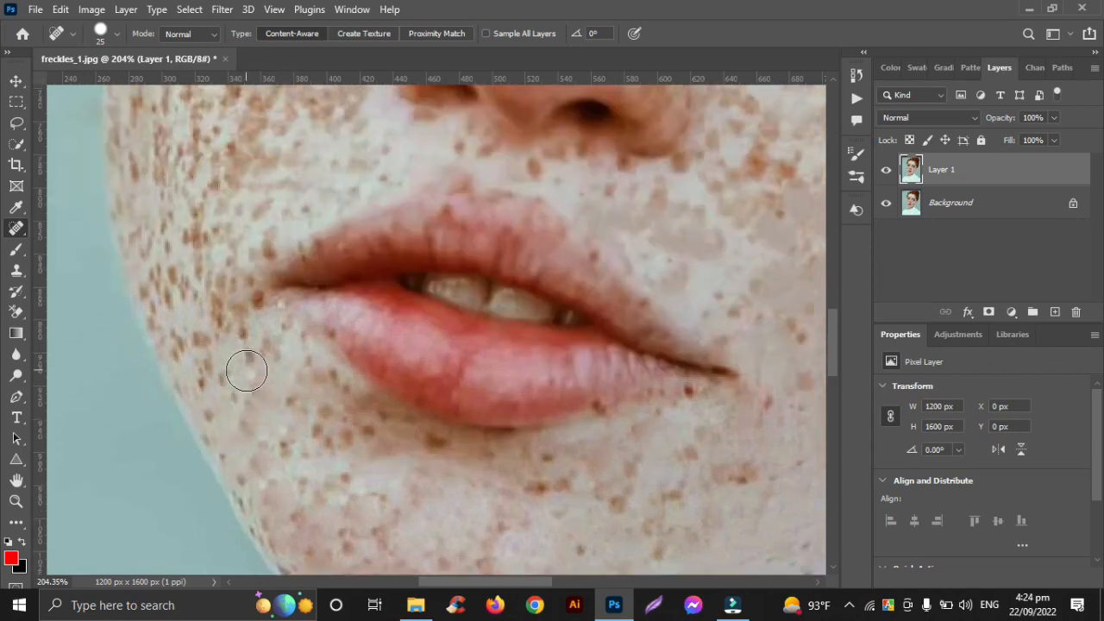
click(181, 340)
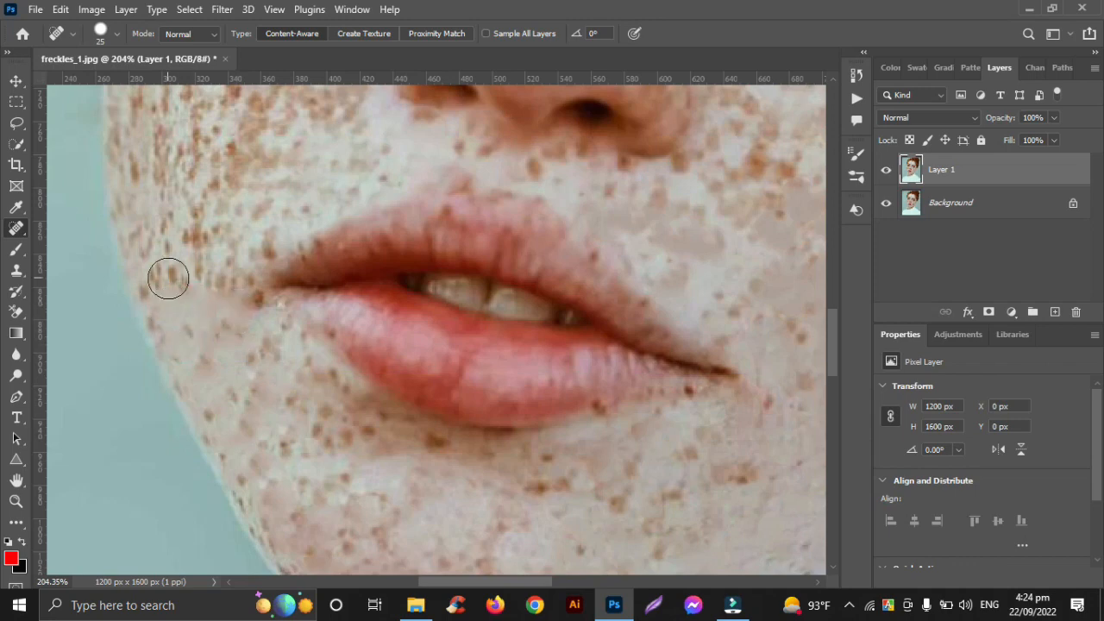
scroll(240, 297, up, 2)
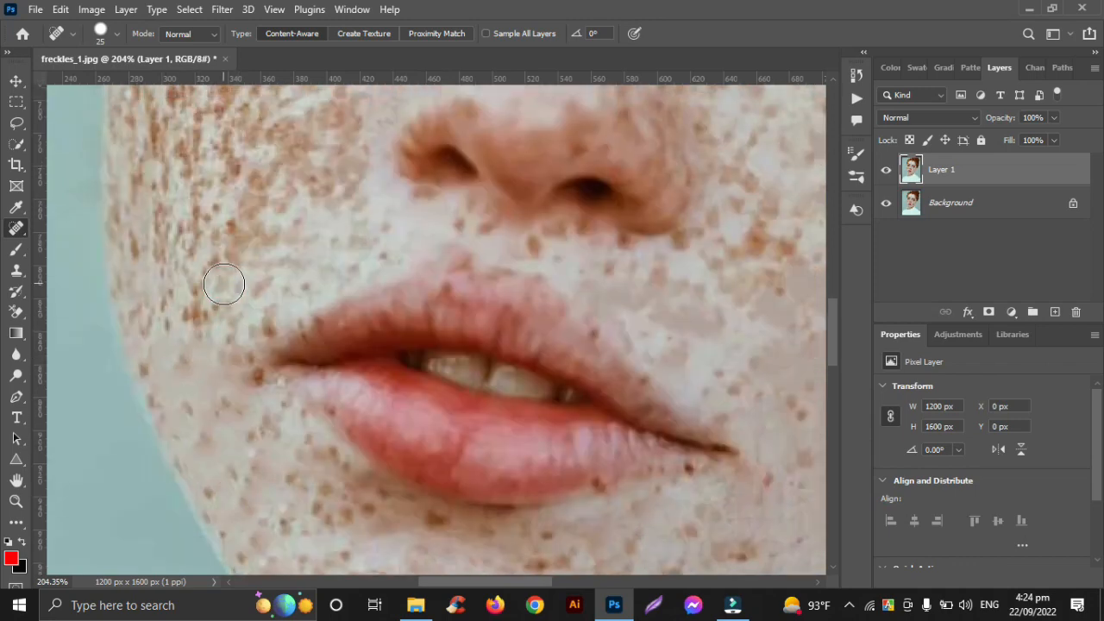
click(193, 304)
click(176, 363)
click(212, 418)
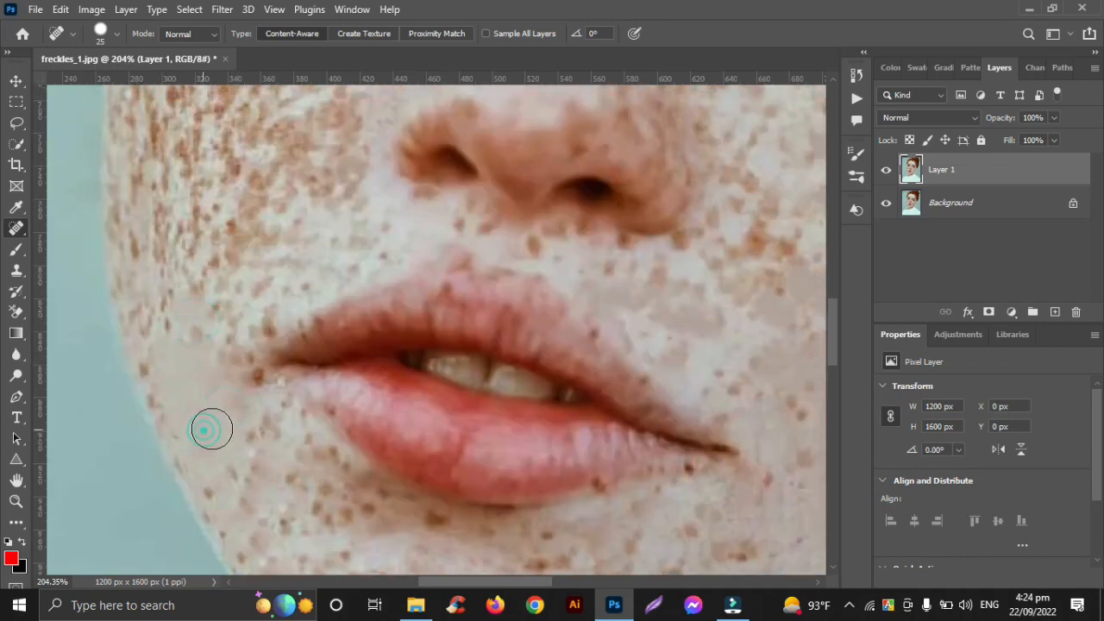
- Heal the leftover spots on the chin below the lip and on the cheek just above the left mouth corner
scroll(212, 414, down, 3)
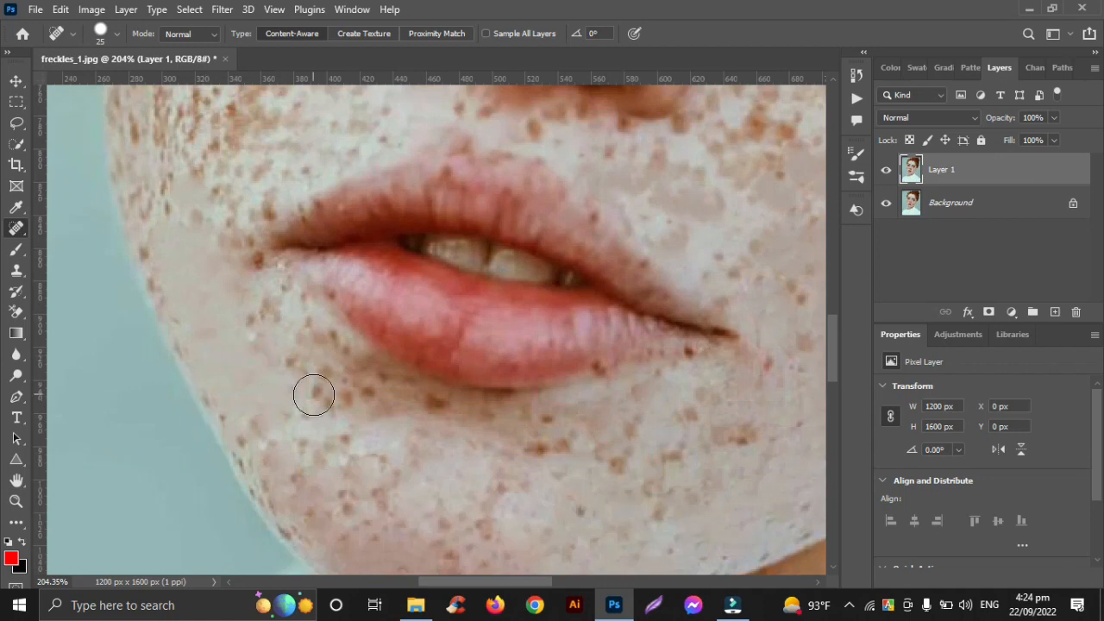
click(316, 446)
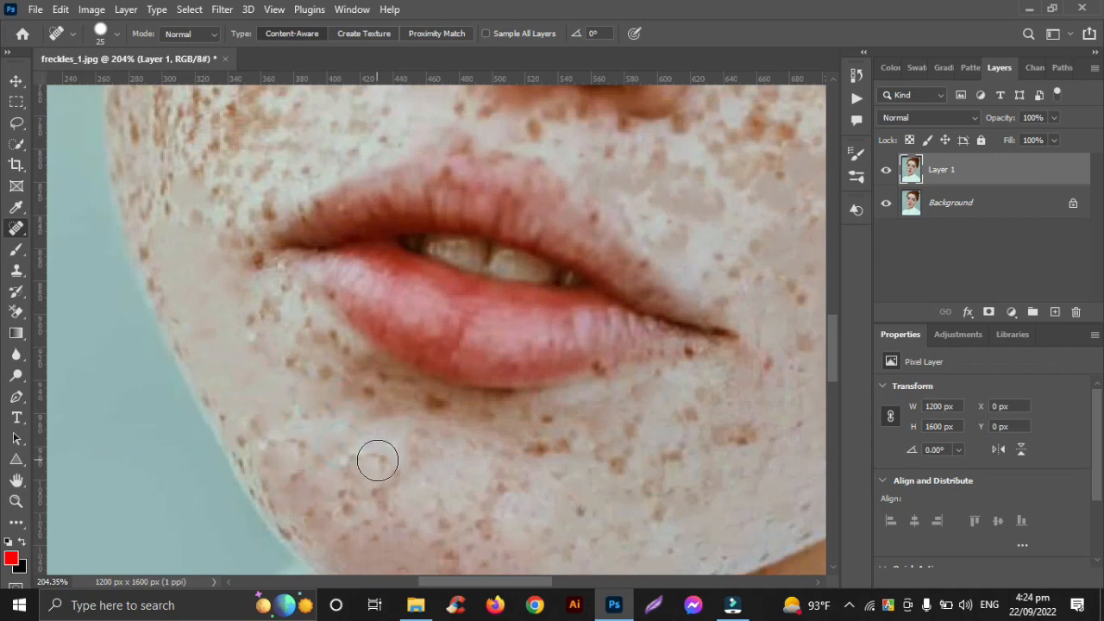
scroll(299, 441, up, 4)
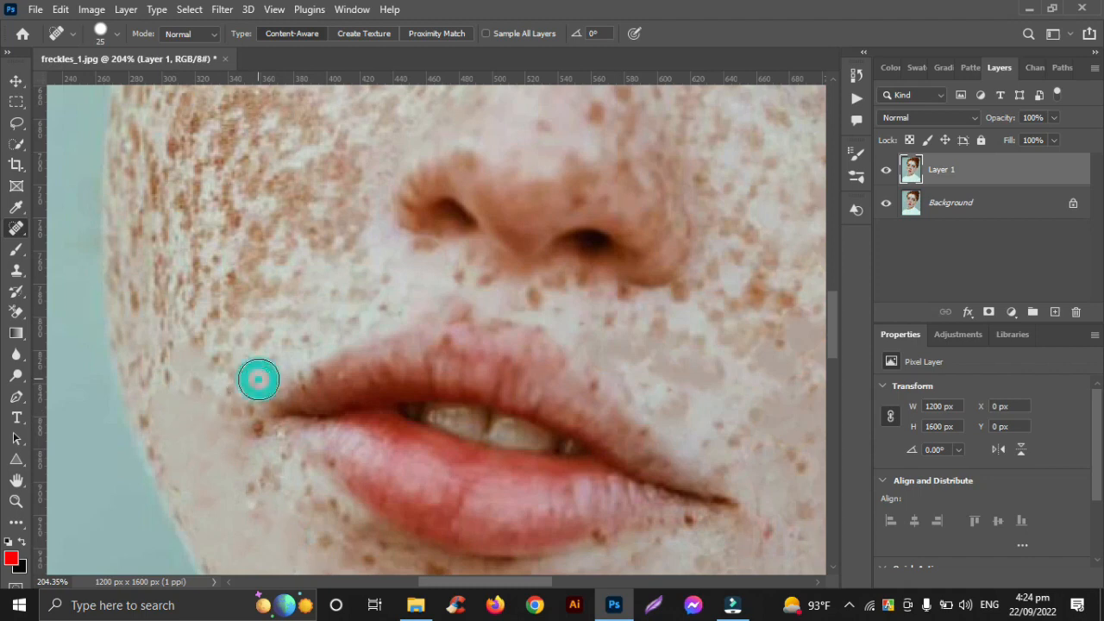
click(259, 380)
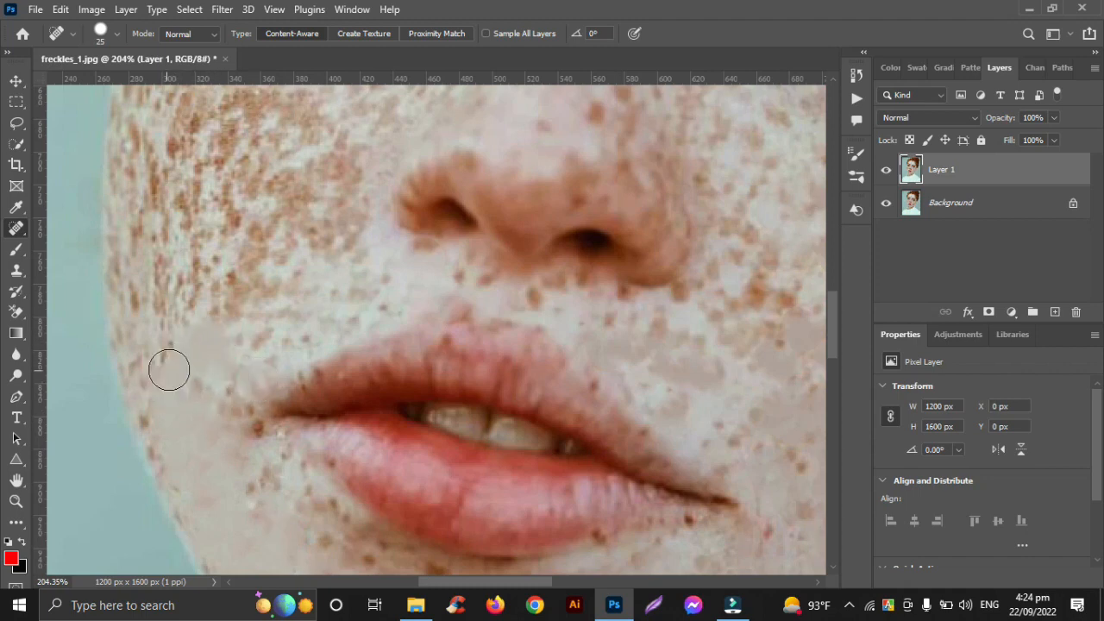
click(167, 355)
- Remove the freckles on the inner left cheek, from beside the nostril down toward the mouth
scroll(161, 377, up, 2)
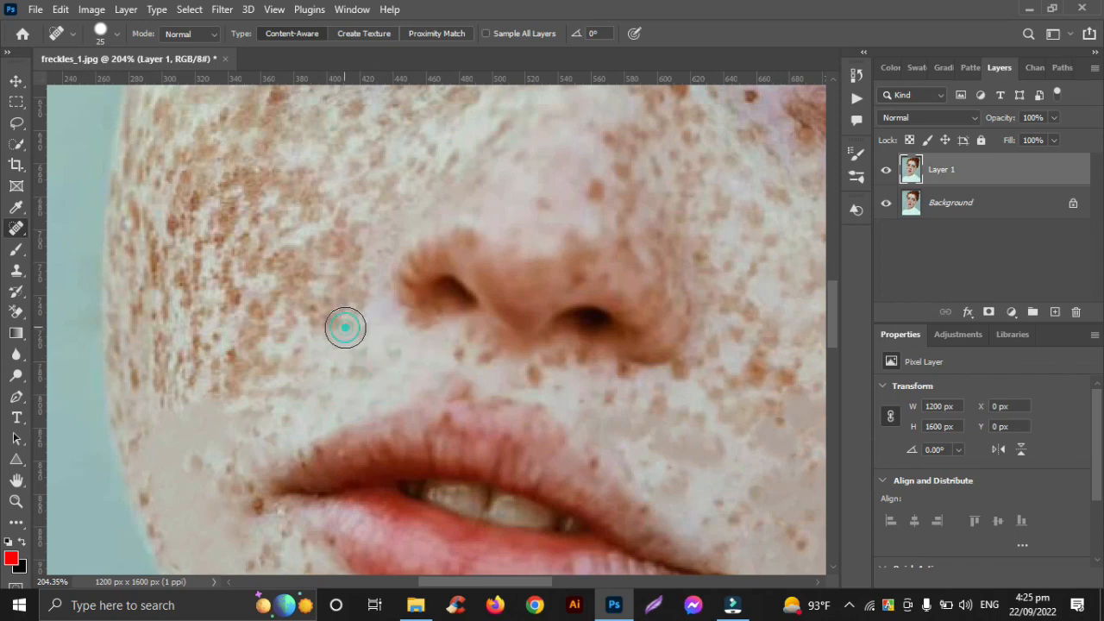
click(357, 259)
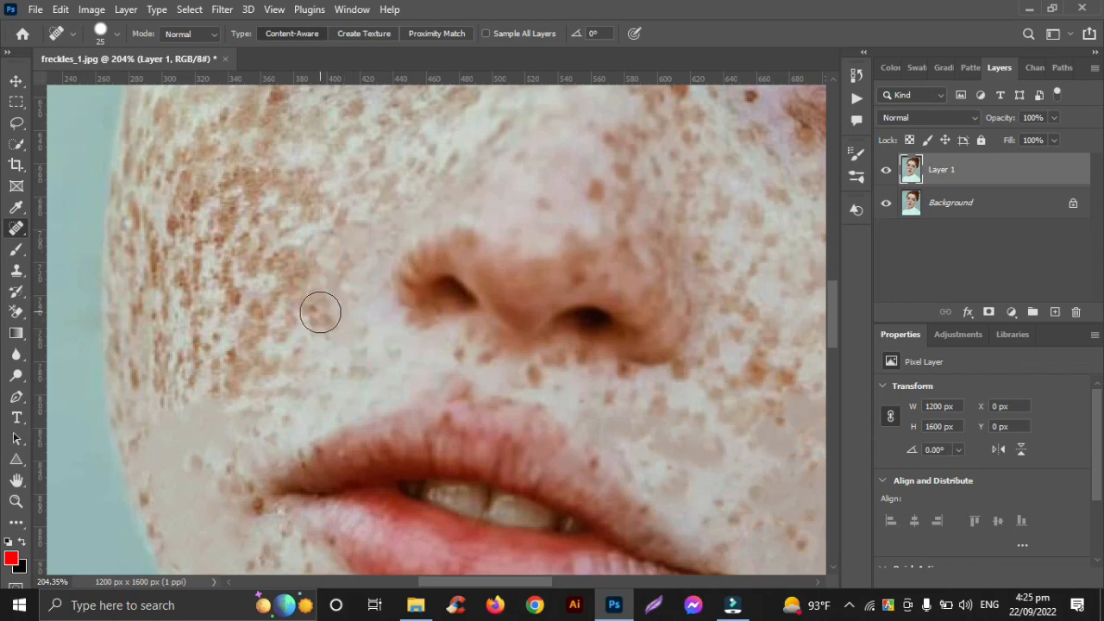
click(301, 285)
click(273, 285)
click(239, 397)
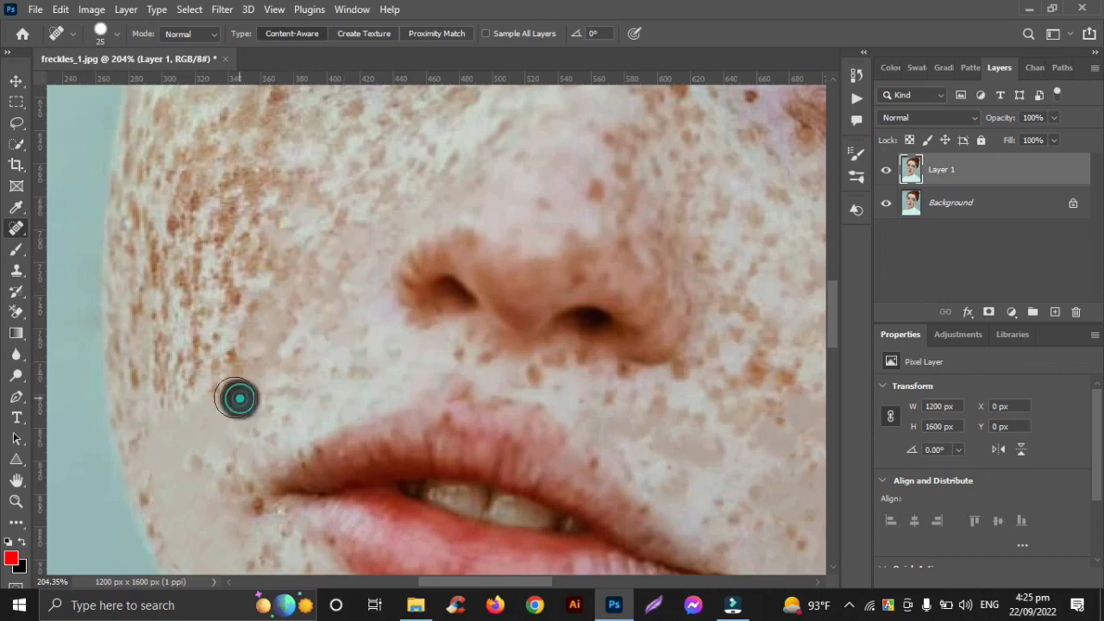
- Heal the freckles running up the middle of the left cheek
drag(232, 321, 244, 307)
click(251, 259)
click(267, 239)
click(239, 172)
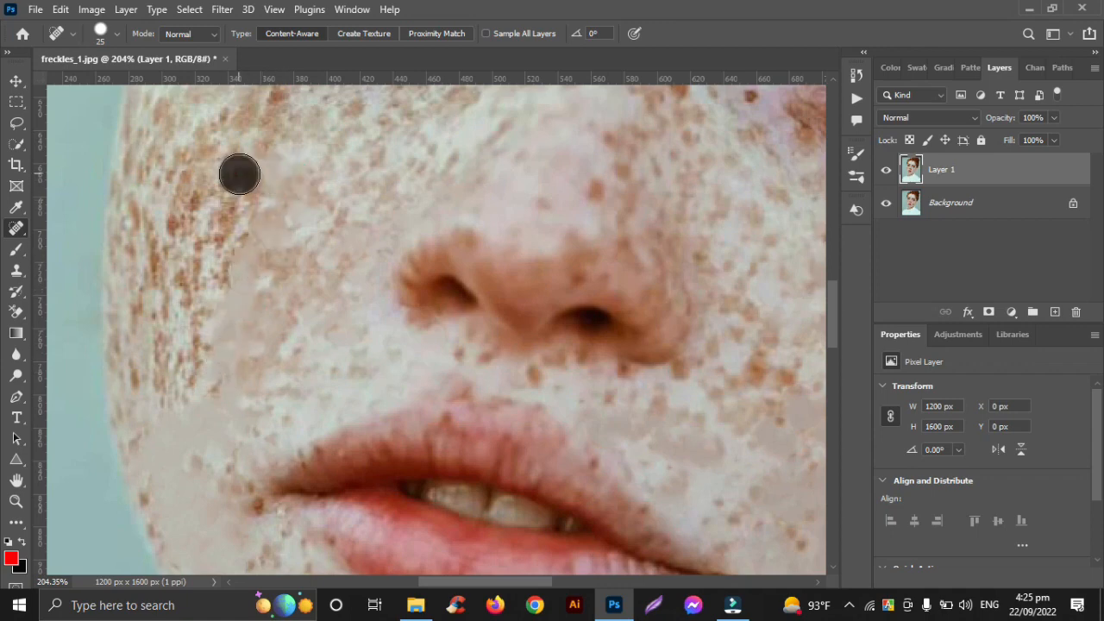
click(233, 235)
- Paint over the dense freckles on the outer left cheek, close to the face edge
mouse_move(210, 320)
mouse_down()
mouse_move(209, 395)
mouse_move(176, 369)
mouse_move(203, 259)
mouse_up()
drag(198, 185, 163, 288)
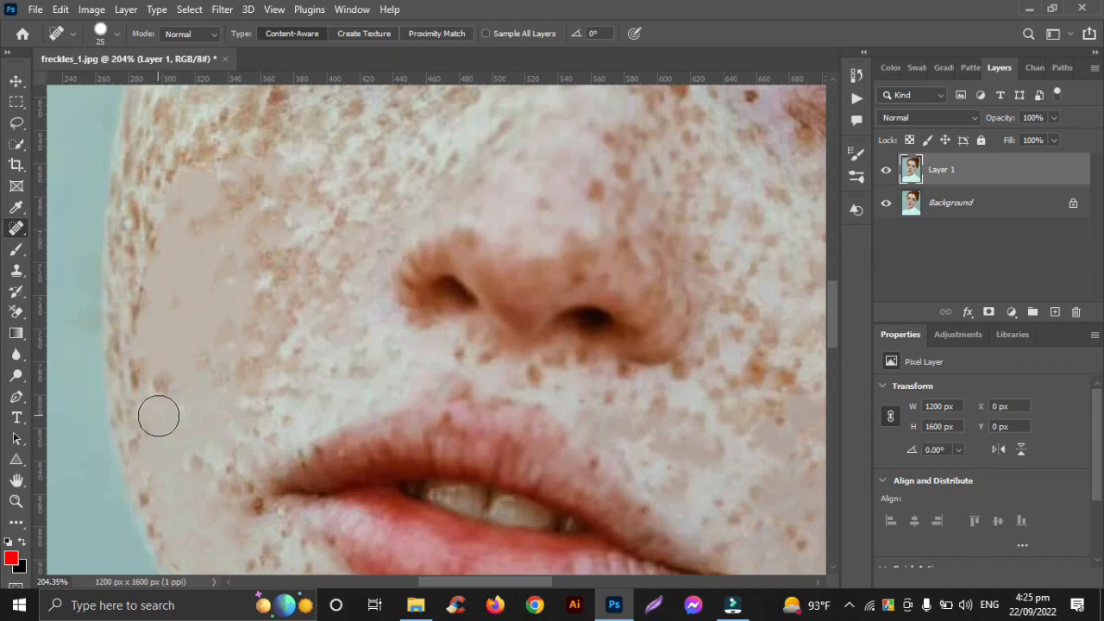
drag(158, 414, 142, 273)
drag(155, 225, 210, 187)
- Heal the dark spots on the upper left cheek and directly beneath the left eye's lower lashes
scroll(271, 345, up, 3)
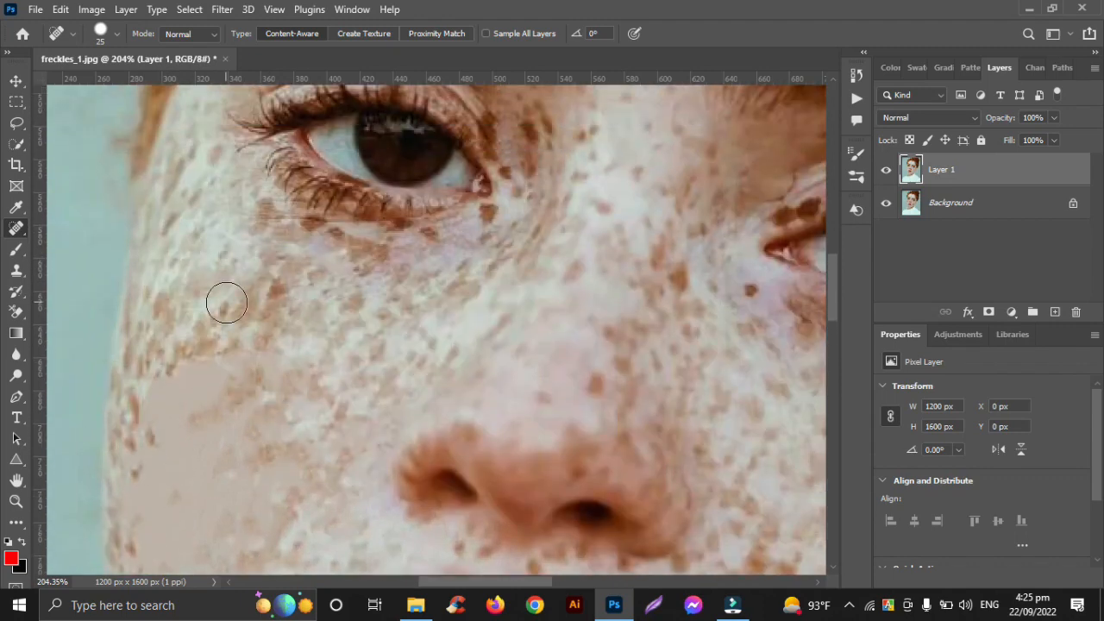
click(266, 295)
click(277, 352)
click(491, 222)
click(432, 240)
click(304, 229)
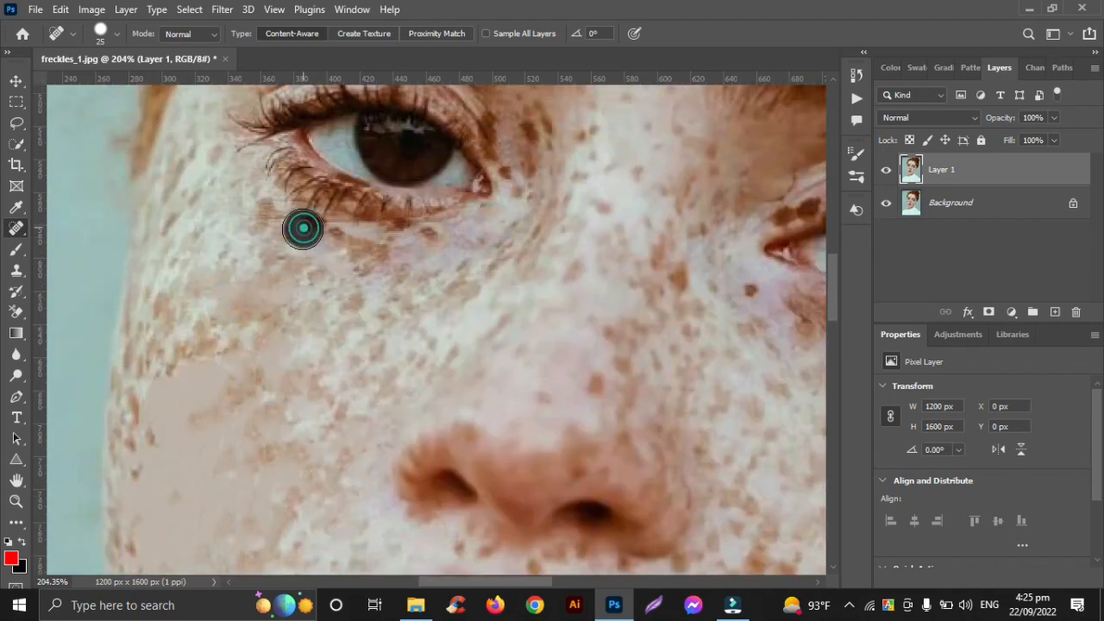
- Heal more freckles on the upper left cheek and temple, plus the small spots around the left eye with the brush at 10
click(298, 330)
click(345, 387)
click(202, 336)
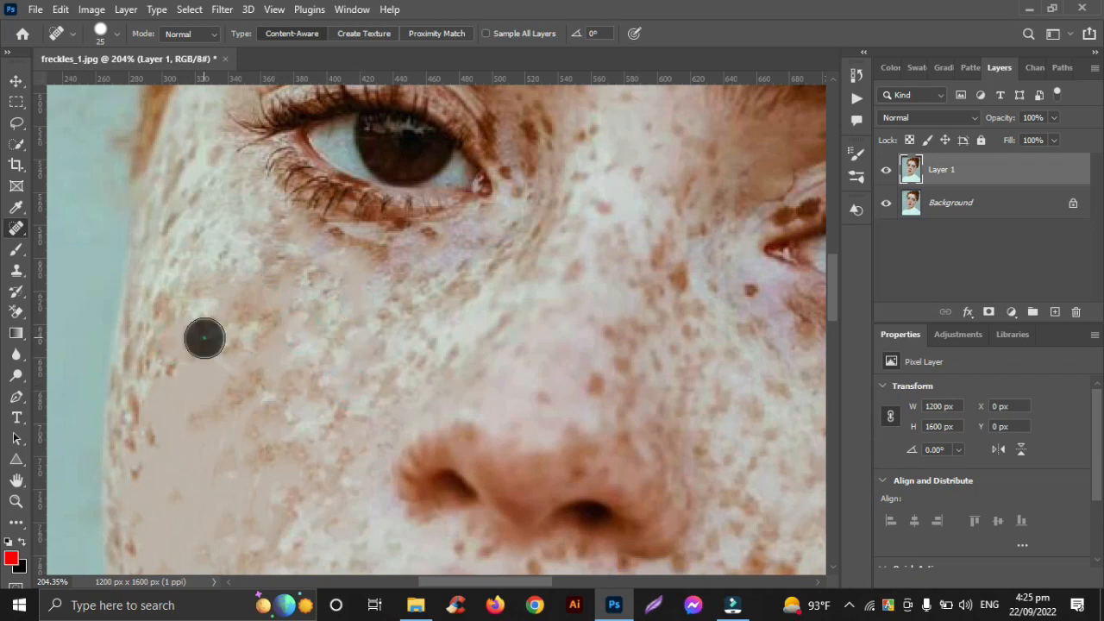
click(177, 233)
scroll(190, 200, up, 3)
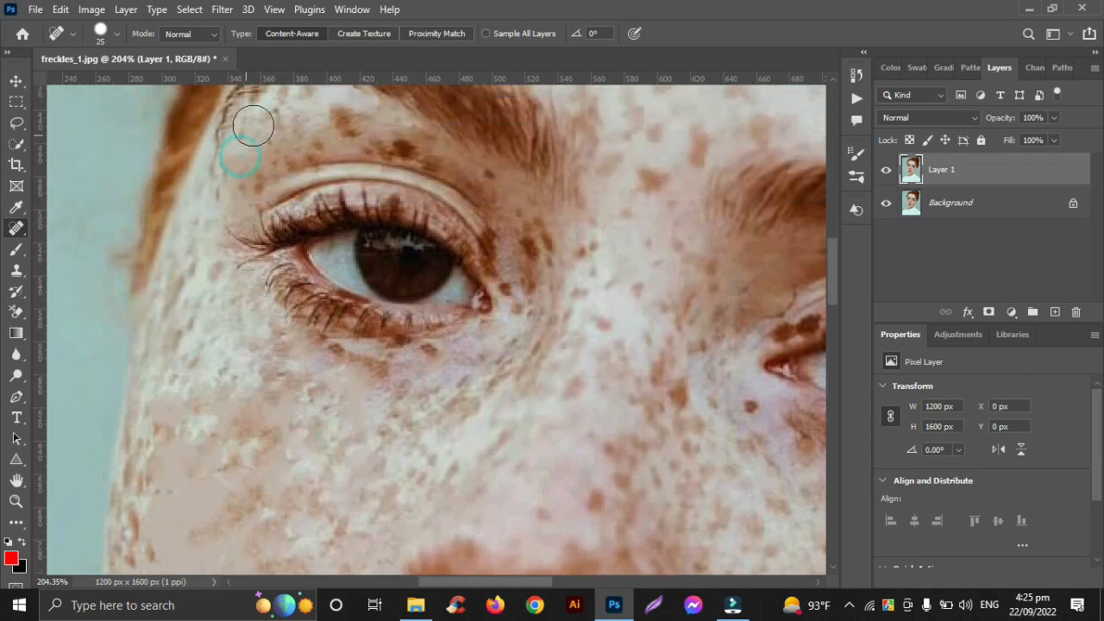
scroll(253, 125, up, 3)
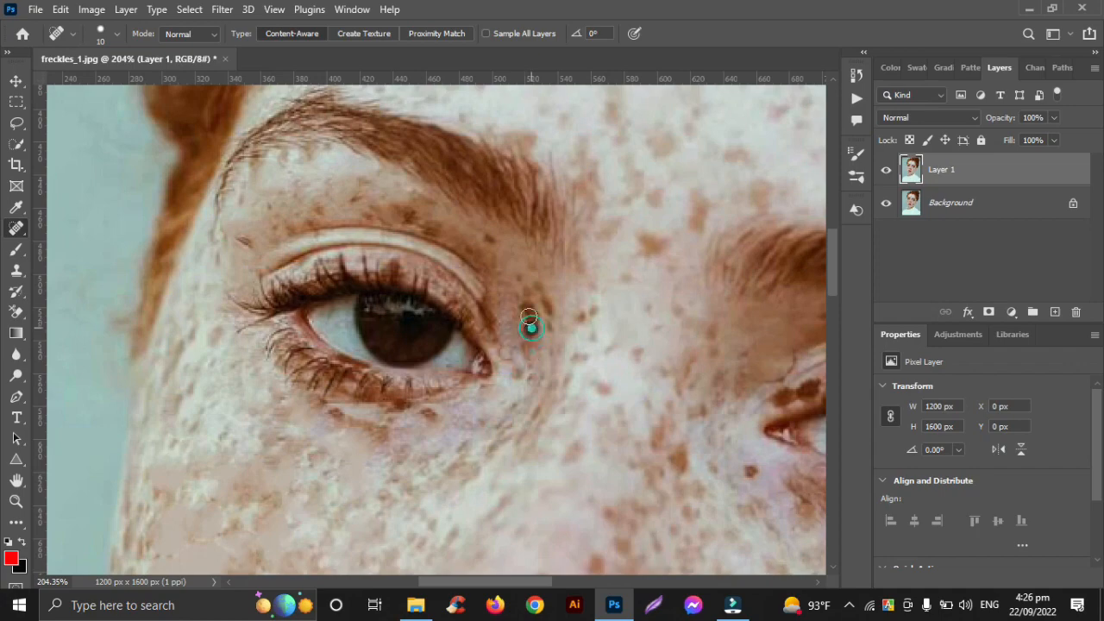
- Enlarge the healing brush to 25 and remove the freckles on the forehead above the left eyebrow
scroll(544, 347, up, 10)
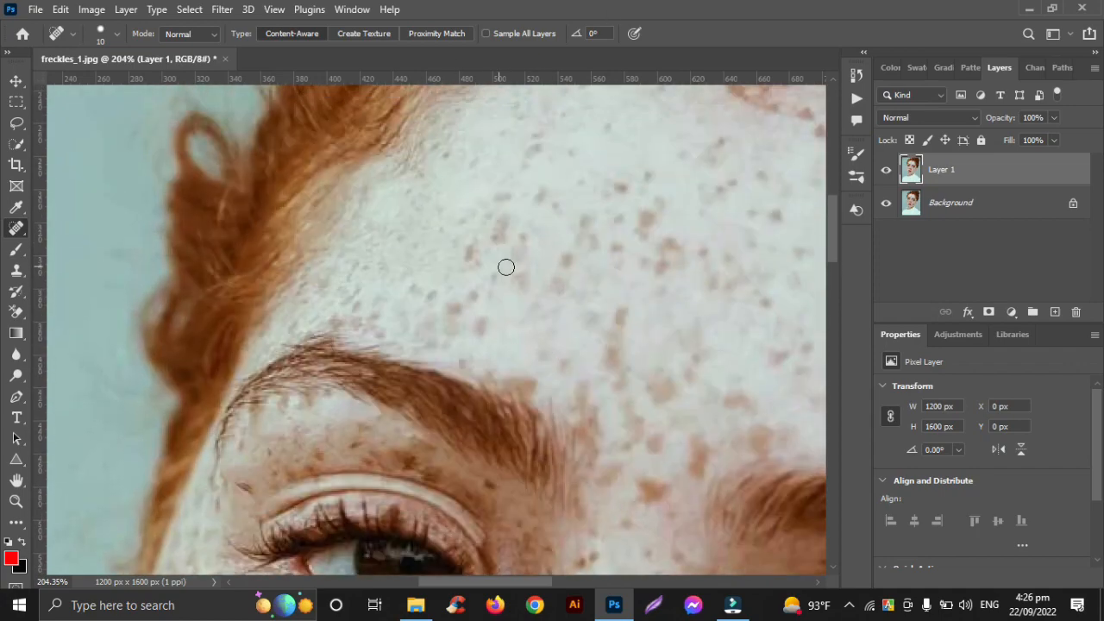
click(477, 294)
key(bracketright)
key(bracketright)
key(bracketright)
click(480, 323)
click(484, 271)
click(520, 276)
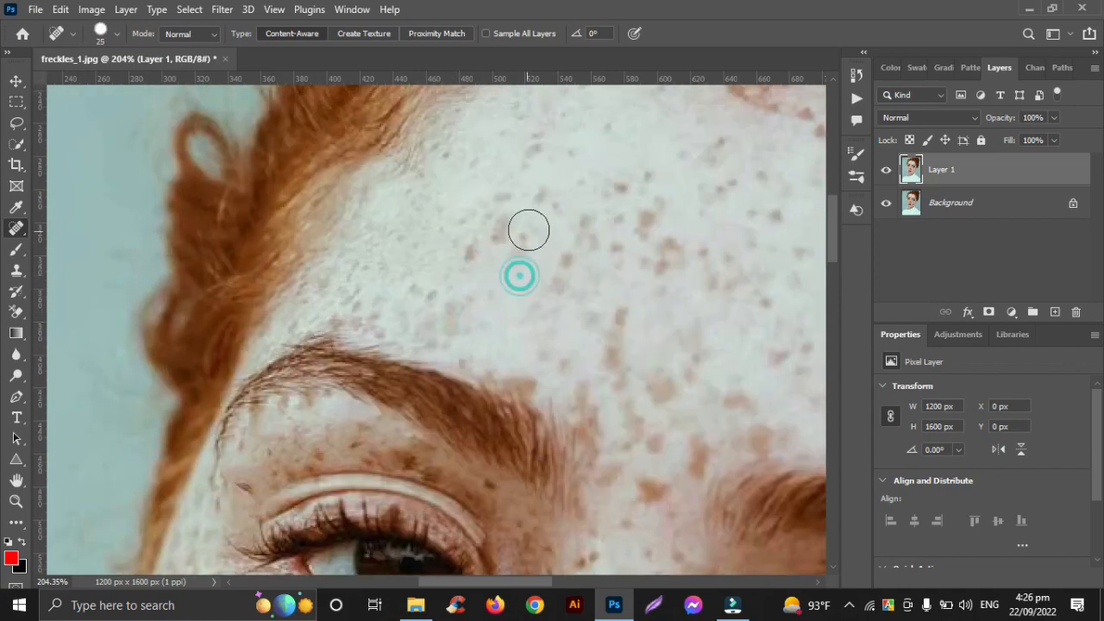
click(519, 247)
click(477, 242)
click(503, 232)
click(557, 284)
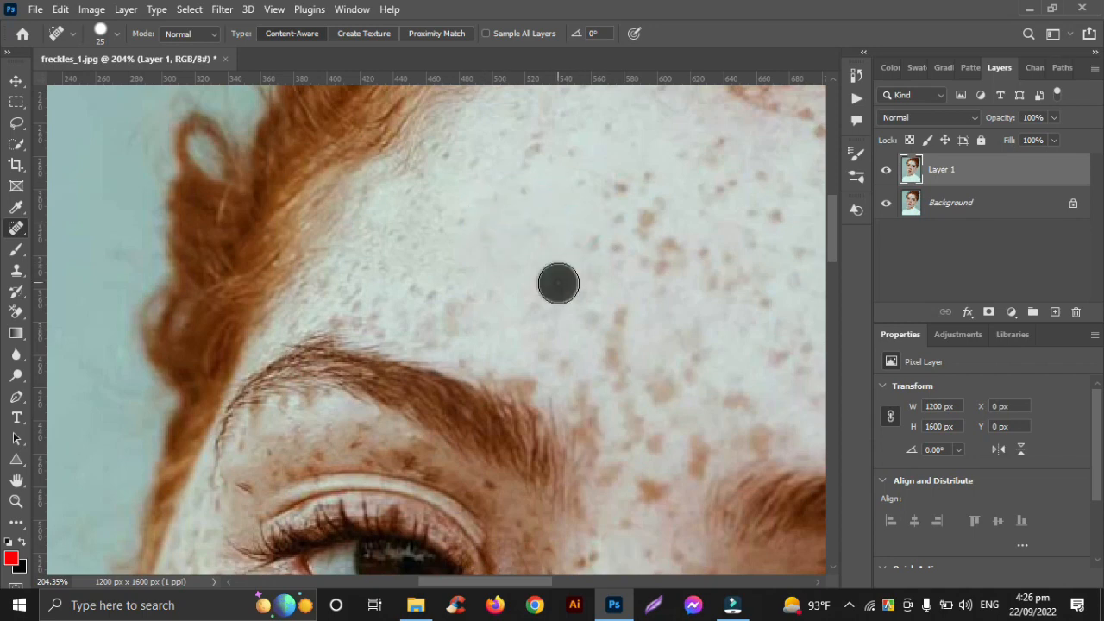
- Heal the freckles on the lower middle forehead and between the eyebrows
click(613, 341)
click(659, 389)
click(696, 456)
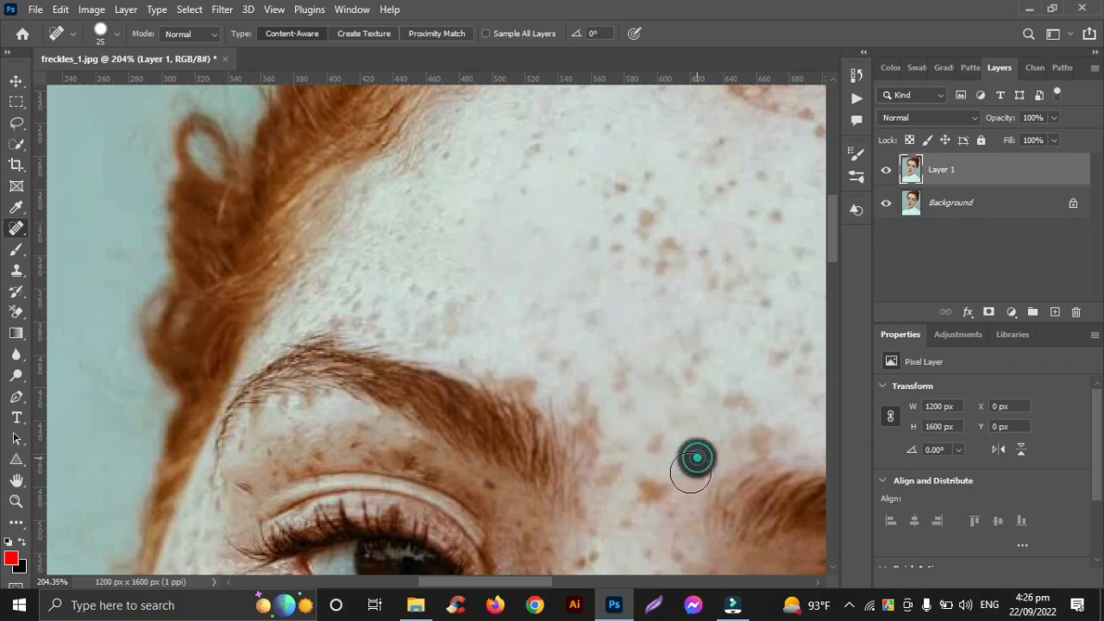
click(651, 486)
click(653, 444)
- Reduce the healing brush to 20 and heal the spots between the eyes, on the nose bridge and under the left eye
scroll(656, 431, down, 3)
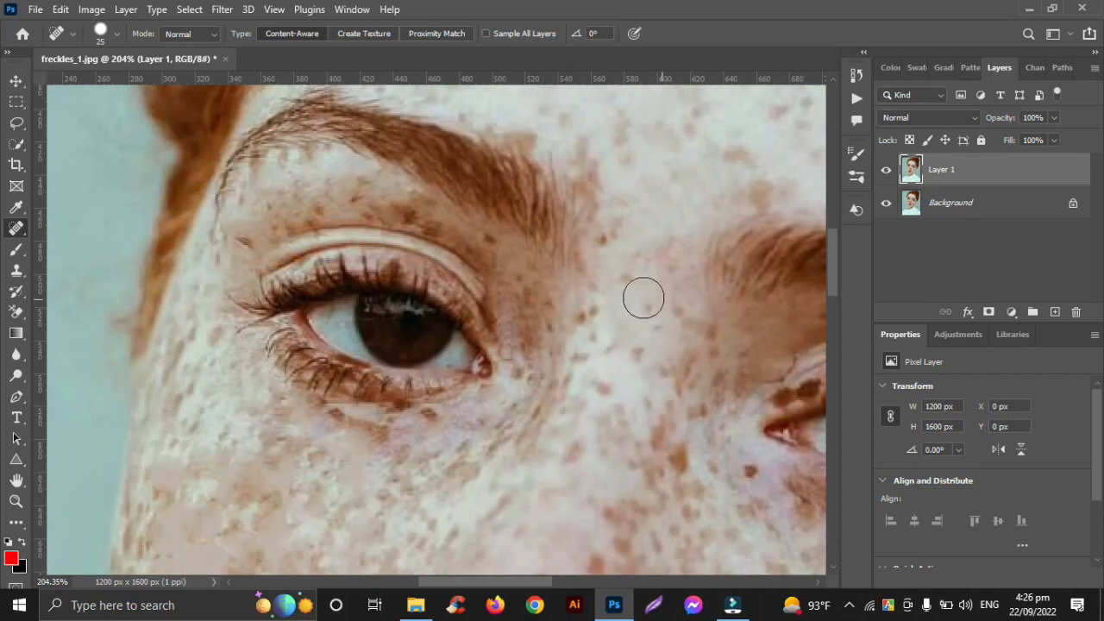
click(679, 310)
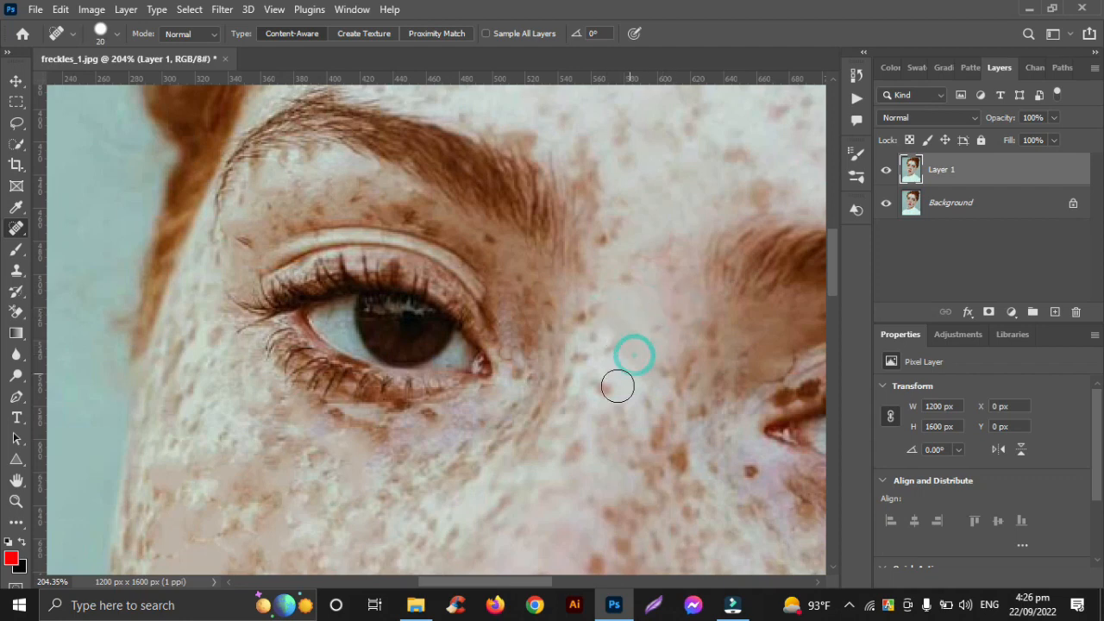
click(668, 429)
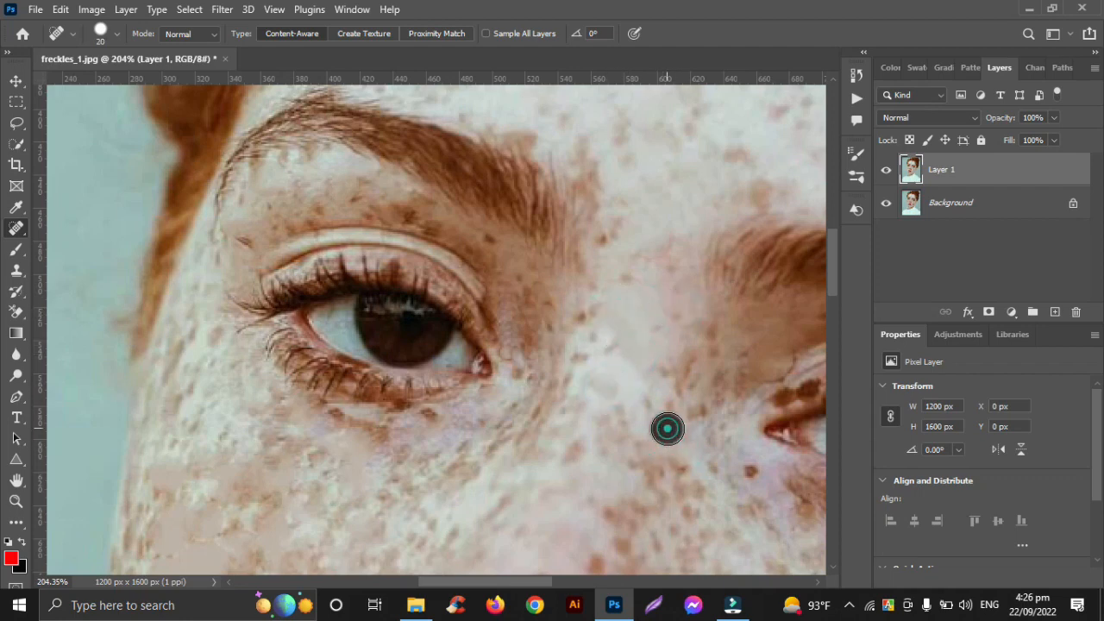
click(690, 501)
click(703, 411)
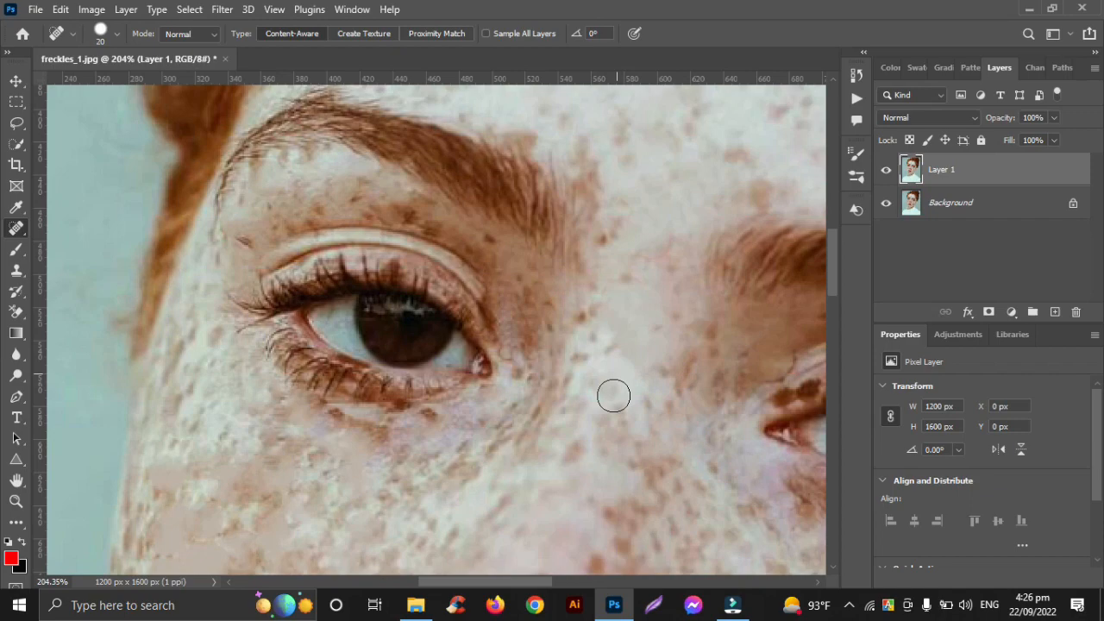
click(523, 384)
click(368, 421)
- Heal the freckles on the upper middle of the forehead, toward the left hairline
scroll(403, 448, up, 5)
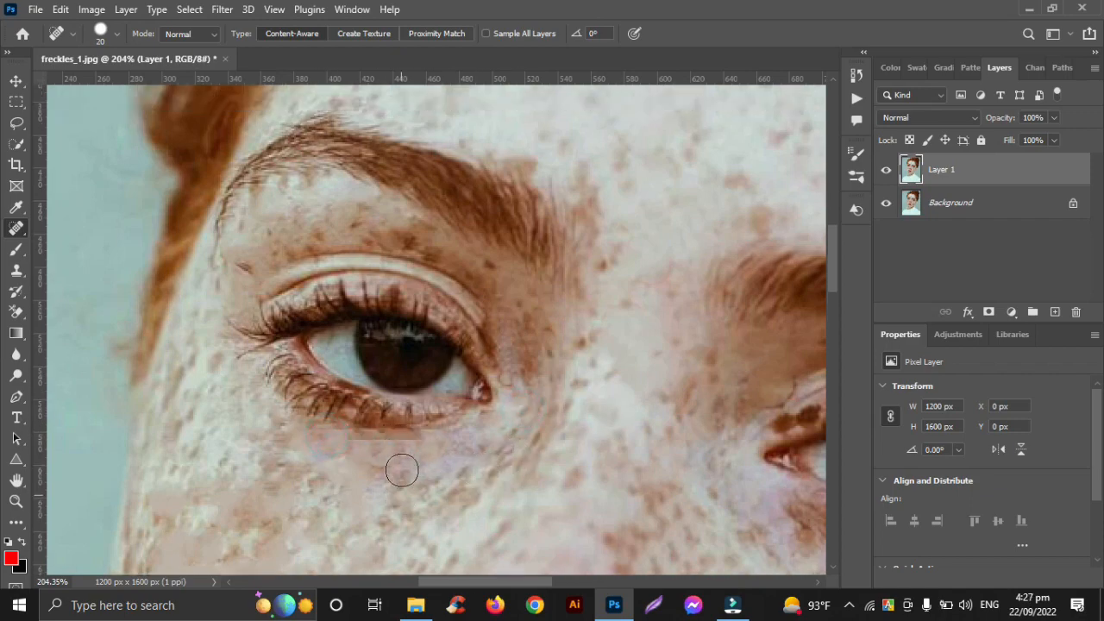
click(641, 264)
click(656, 227)
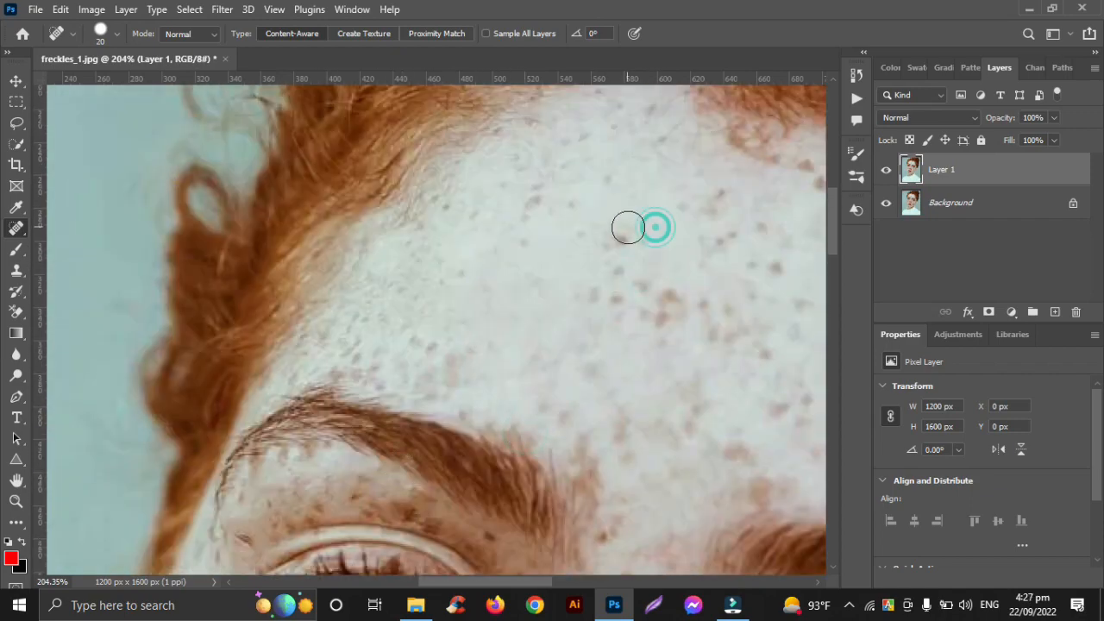
click(649, 329)
click(528, 221)
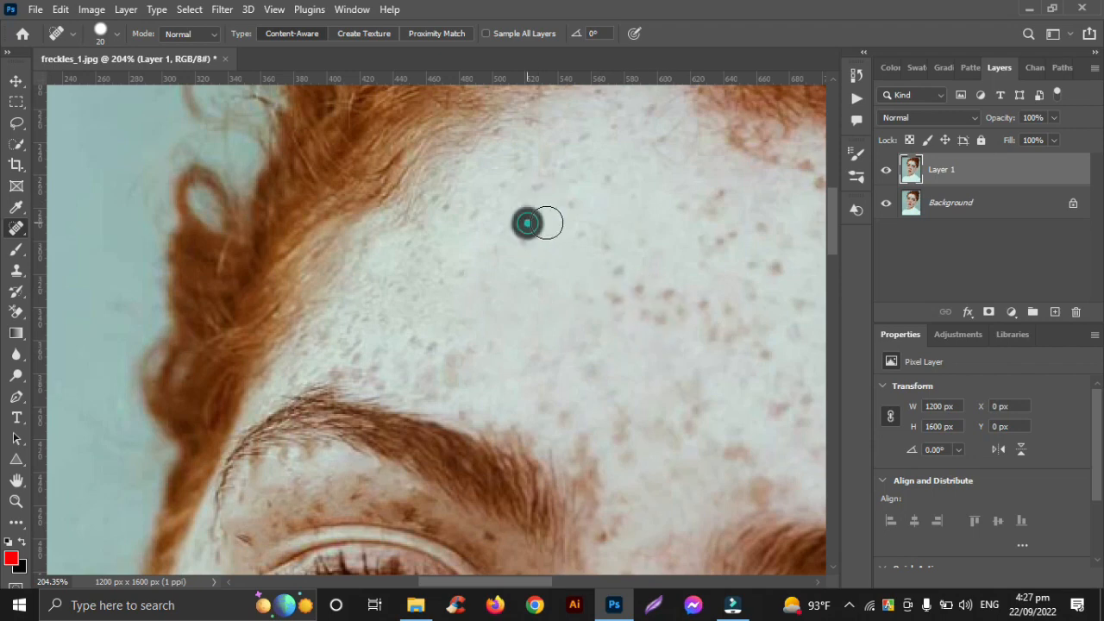
- Heal the freckles on the upper forehead below the right hairline with the Spot Healing Brush
scroll(565, 297, right, 5)
scroll(565, 297, right, 2)
click(604, 195)
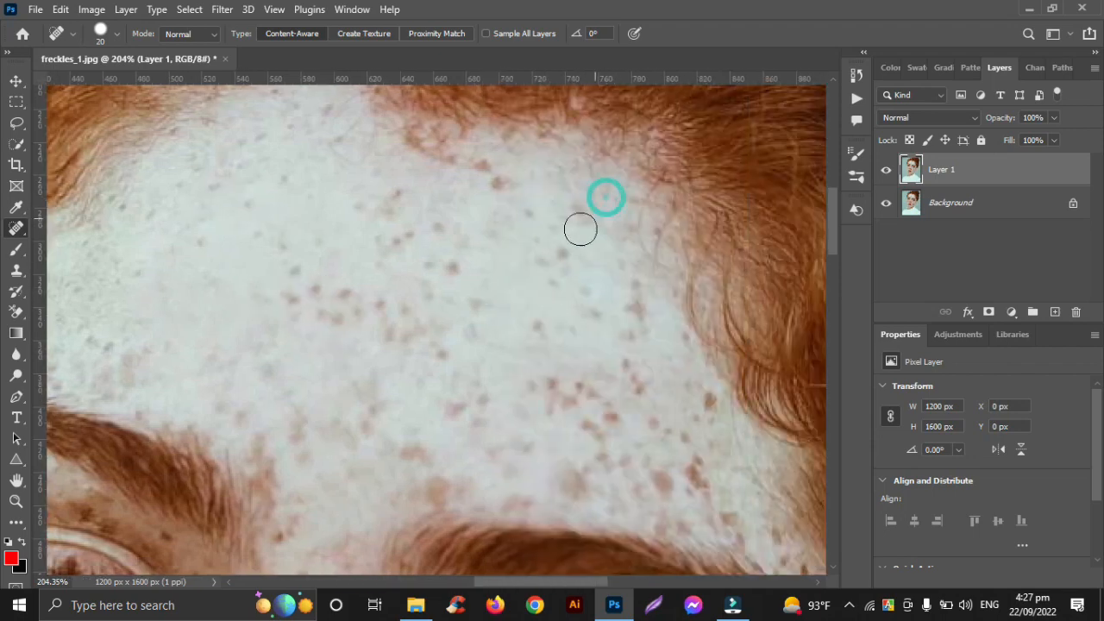
click(544, 253)
click(576, 209)
click(481, 167)
click(366, 198)
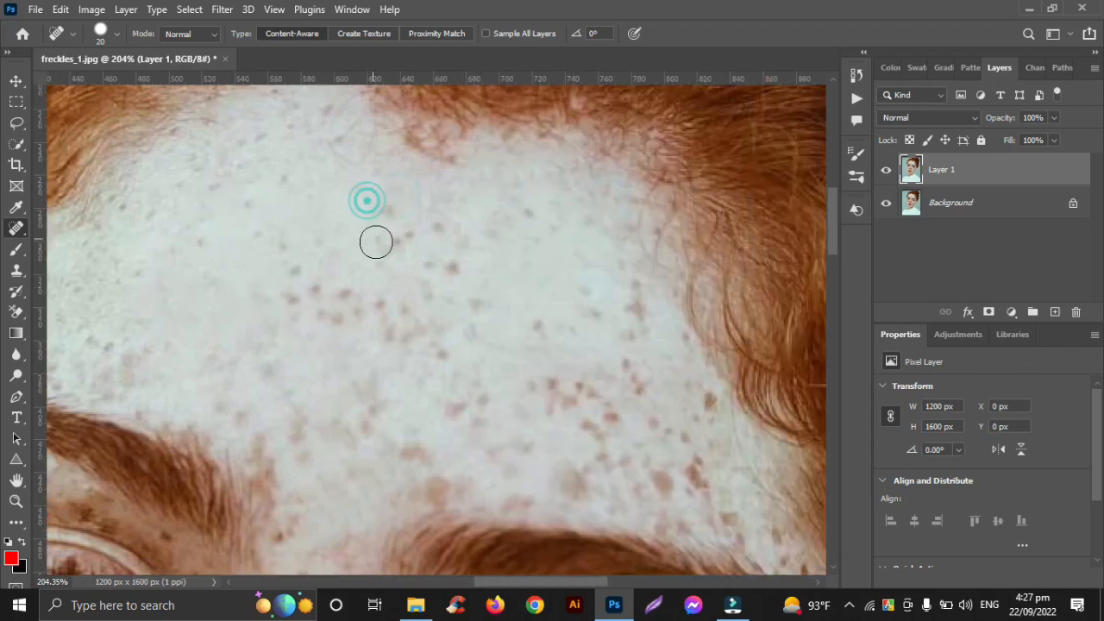
- Heal the freckles in the middle of the forehead and down toward the right eyebrow
click(397, 239)
click(456, 270)
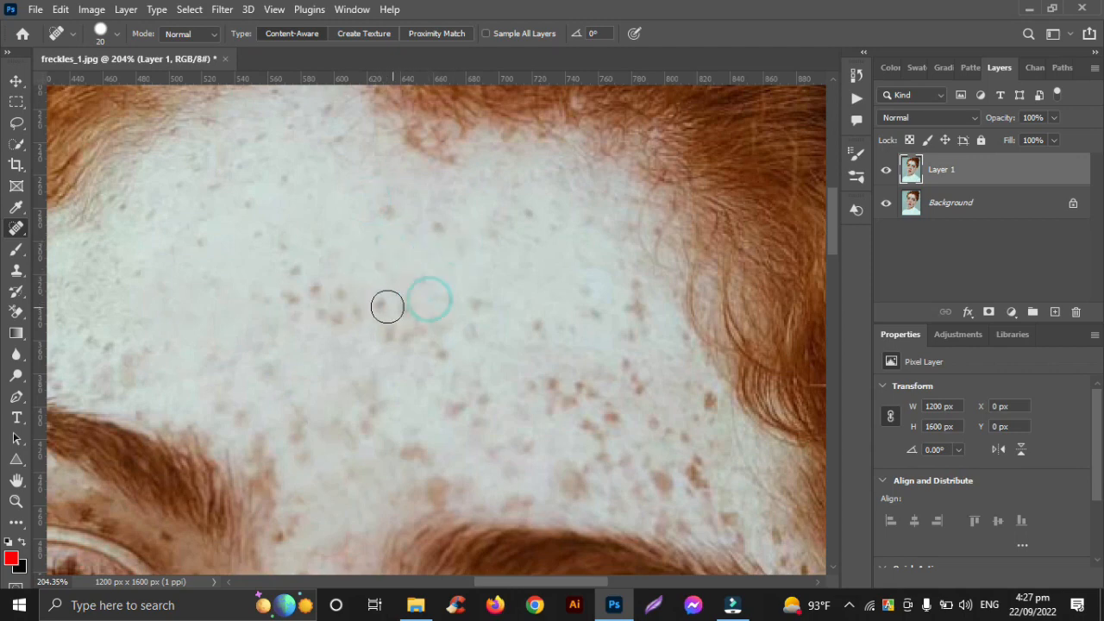
click(338, 293)
click(446, 352)
click(453, 405)
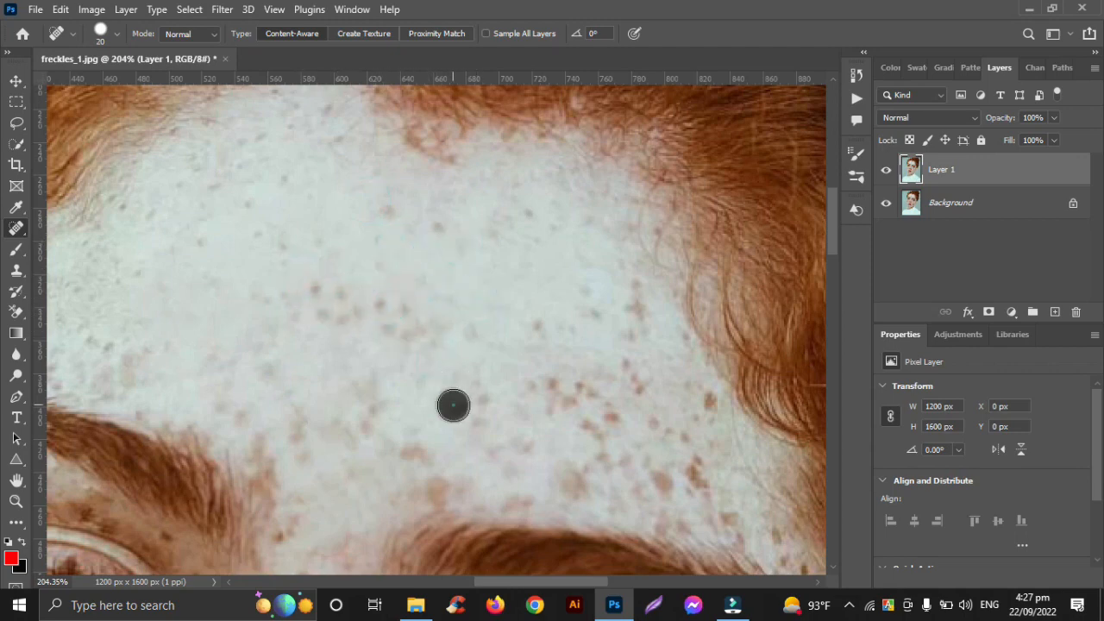
- Heal the dense freckles directly above the right eyebrow and near the right temple
click(546, 387)
click(606, 409)
click(576, 484)
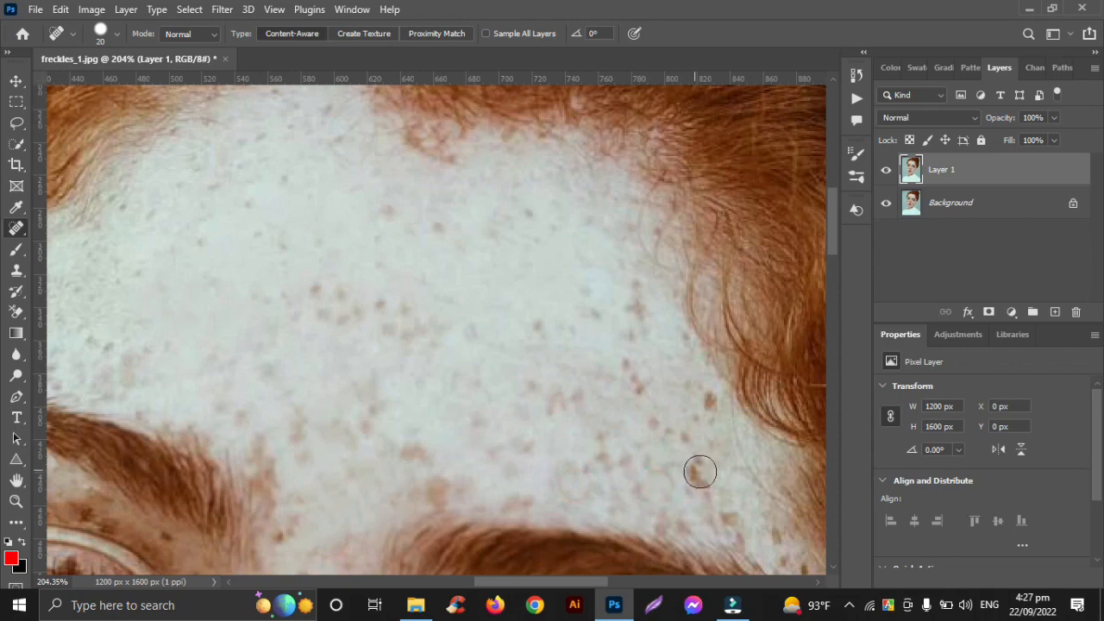
scroll(701, 481, down, 3)
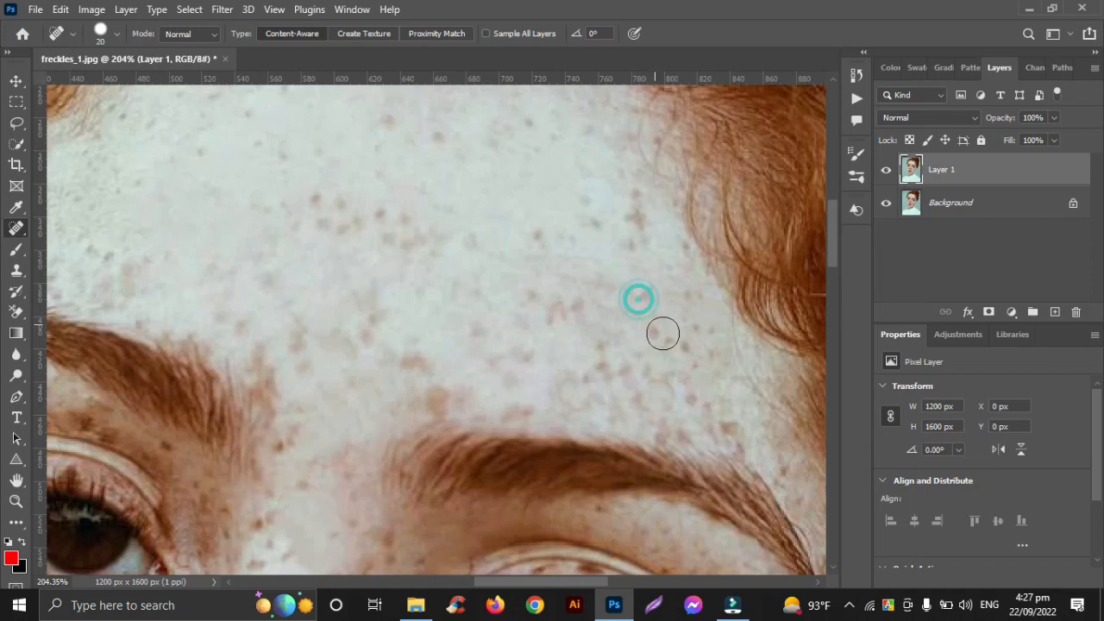
- Heal the spots along the right hairline and the remaining darker spots on the middle of the forehead
scroll(568, 308, up, 4)
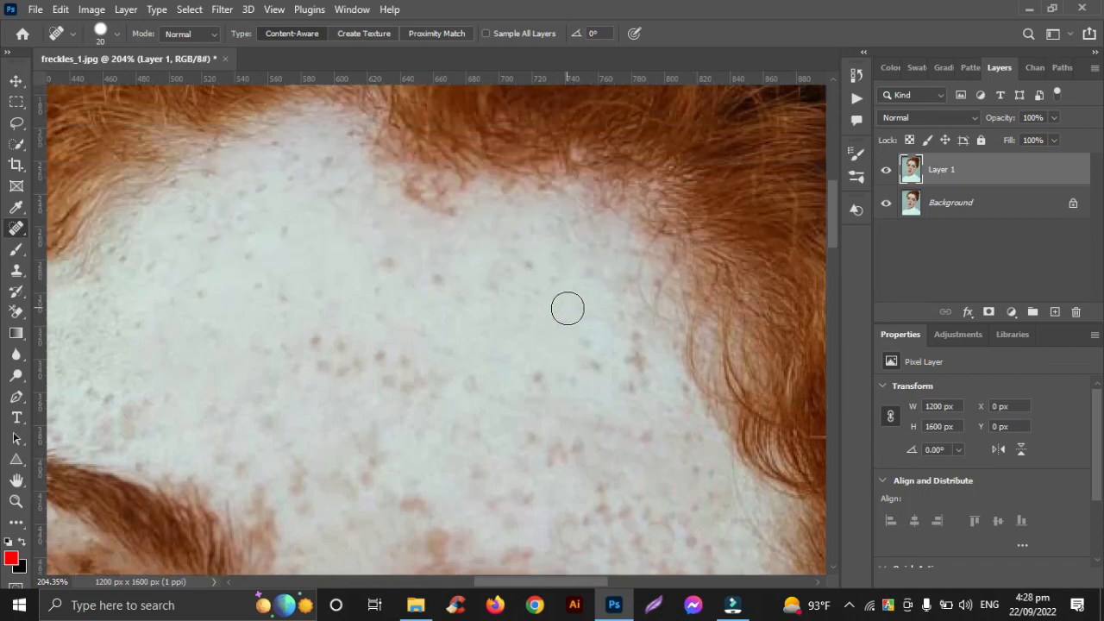
click(681, 394)
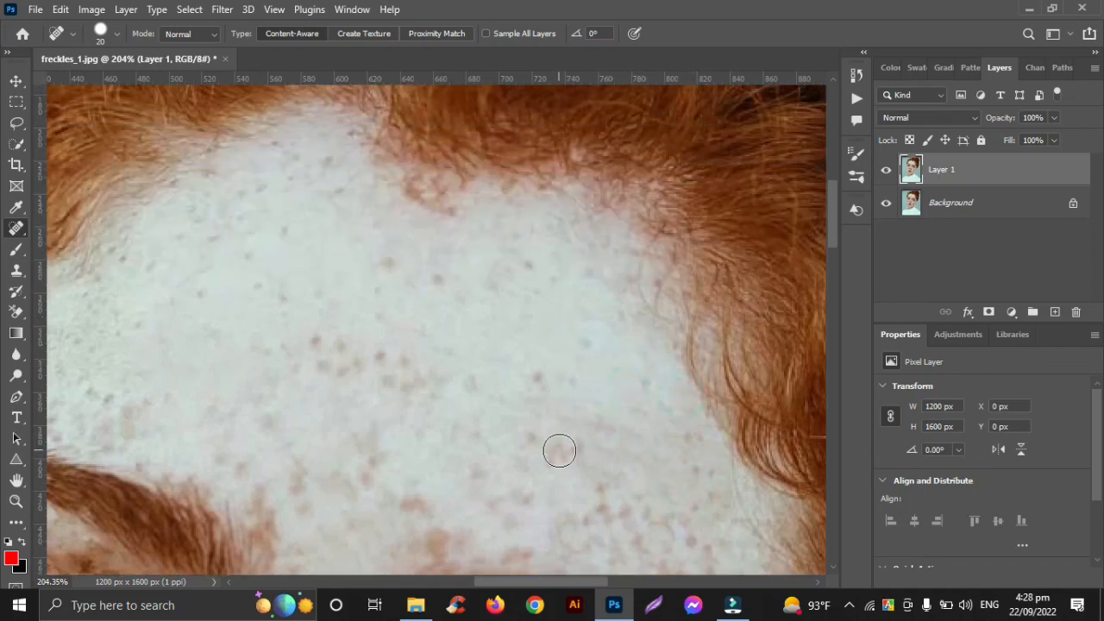
click(437, 280)
click(392, 265)
click(324, 341)
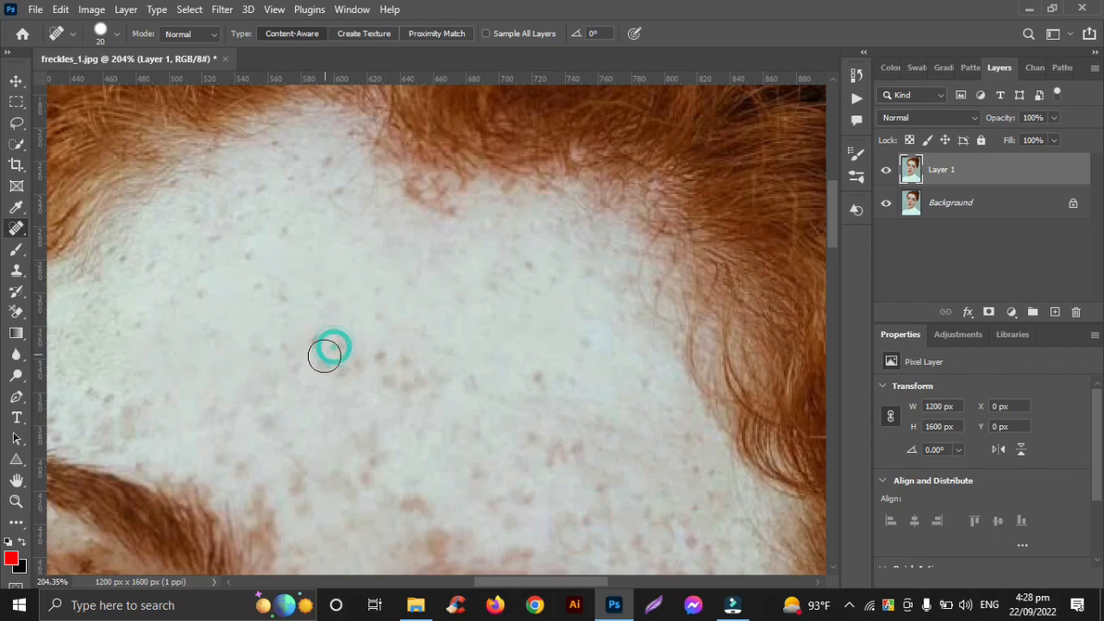
- Heal the freckles on the right cheek below and beside the outer corner of the right eye
scroll(524, 389, down, 5)
scroll(572, 323, up, 5)
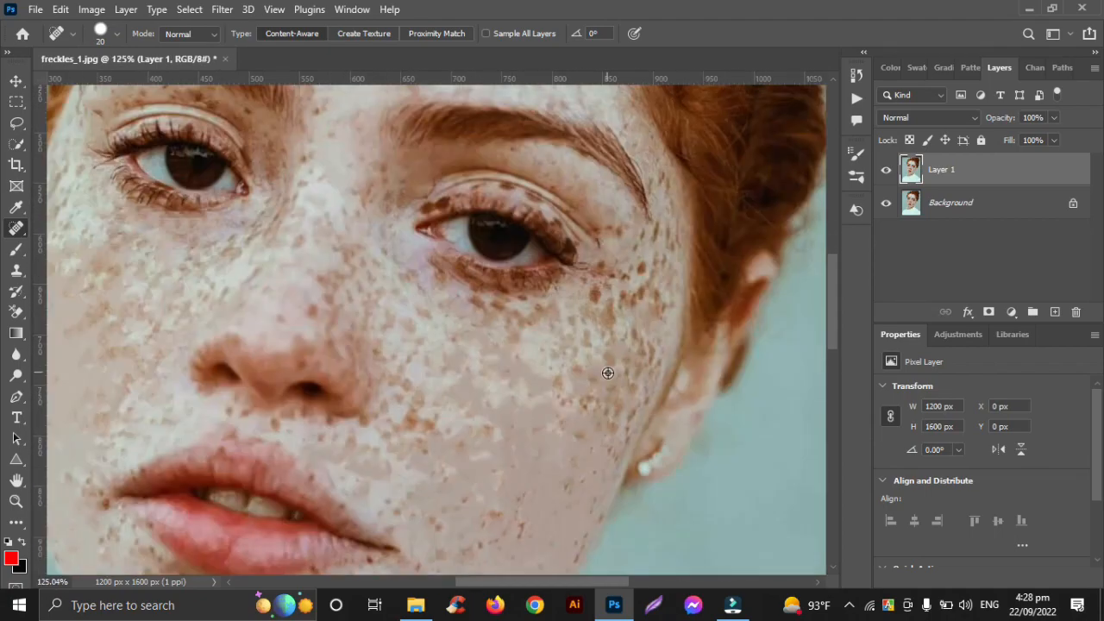
click(589, 249)
click(609, 299)
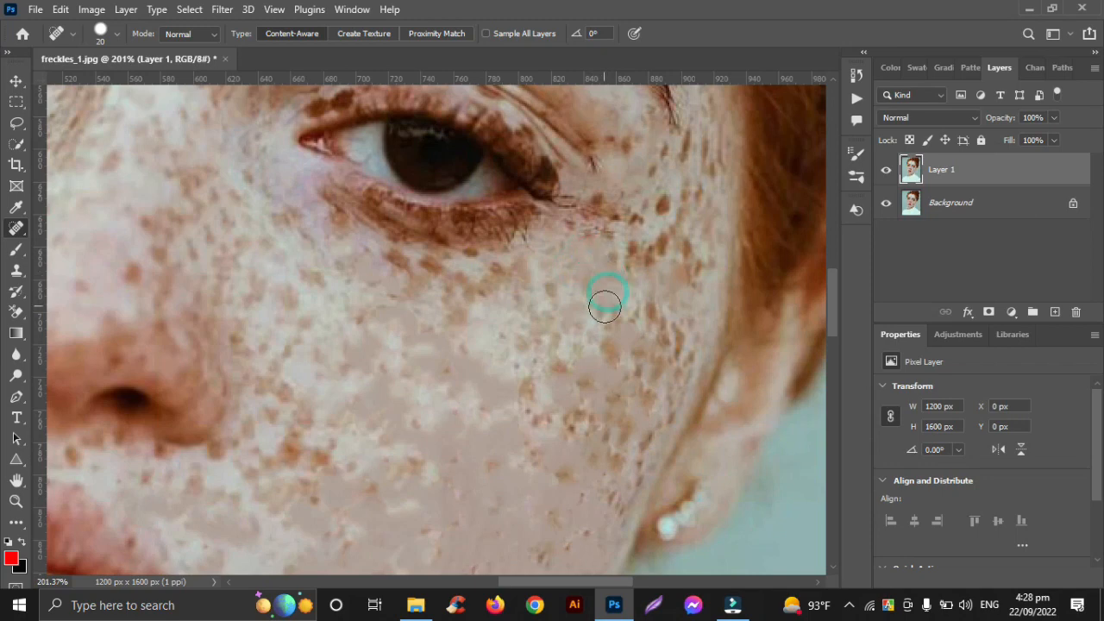
click(606, 348)
click(679, 222)
click(686, 249)
click(687, 374)
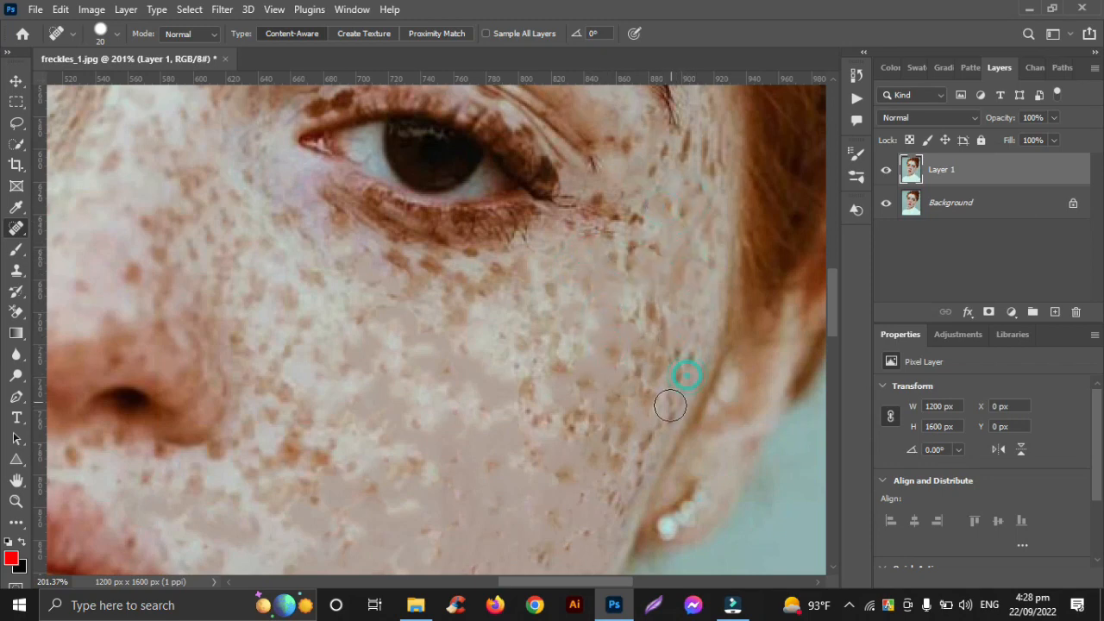
- Heal the freckles on the outer right cheek, in front of the ear
click(652, 316)
click(656, 356)
click(615, 452)
click(568, 423)
click(650, 439)
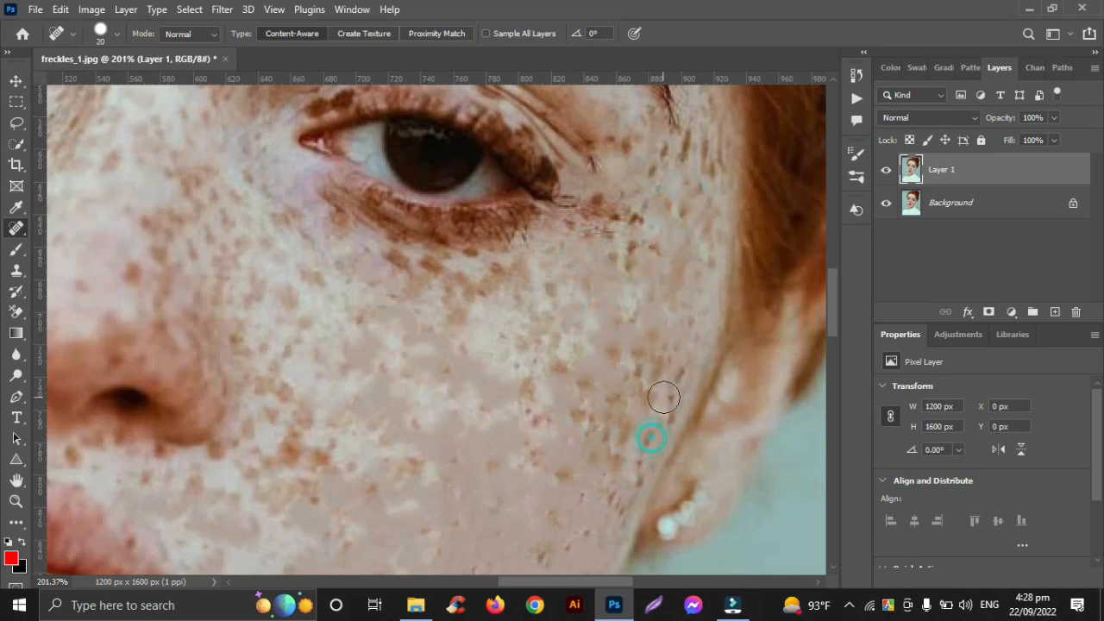
click(674, 384)
- Heal the spots on the right cheek next to the nose and on the side of the nose
scroll(435, 395, up, 3)
click(259, 520)
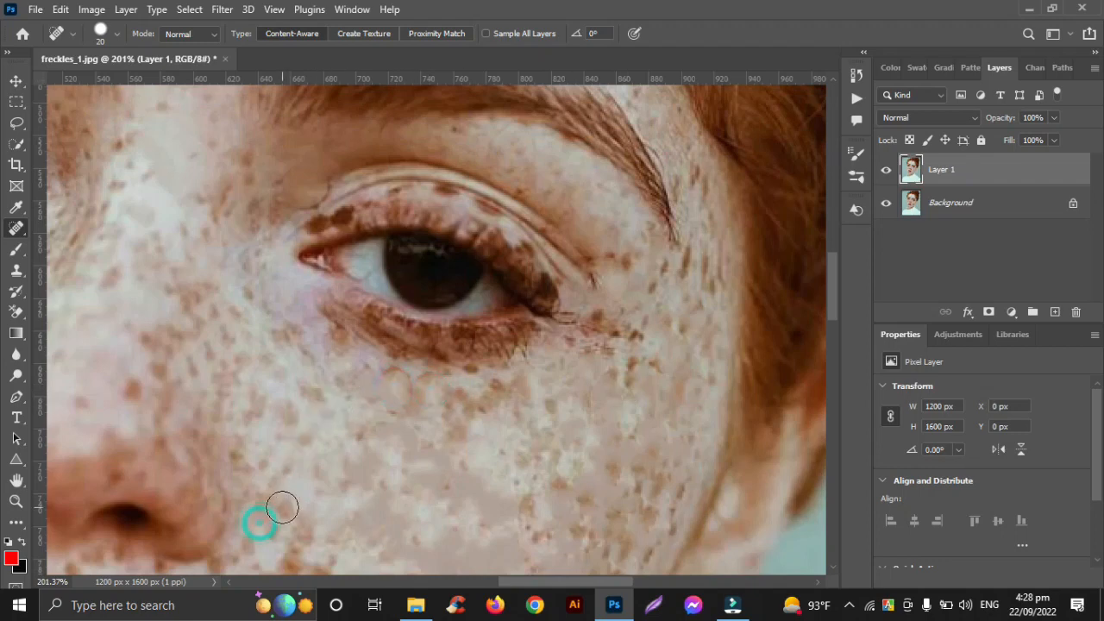
scroll(281, 472, down, 3)
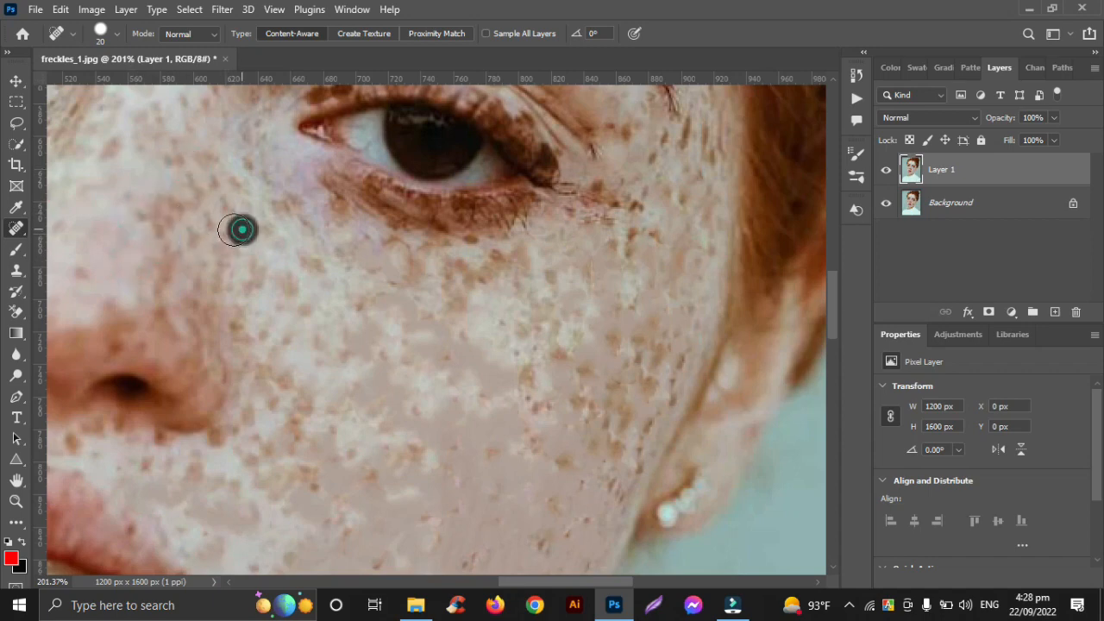
click(202, 231)
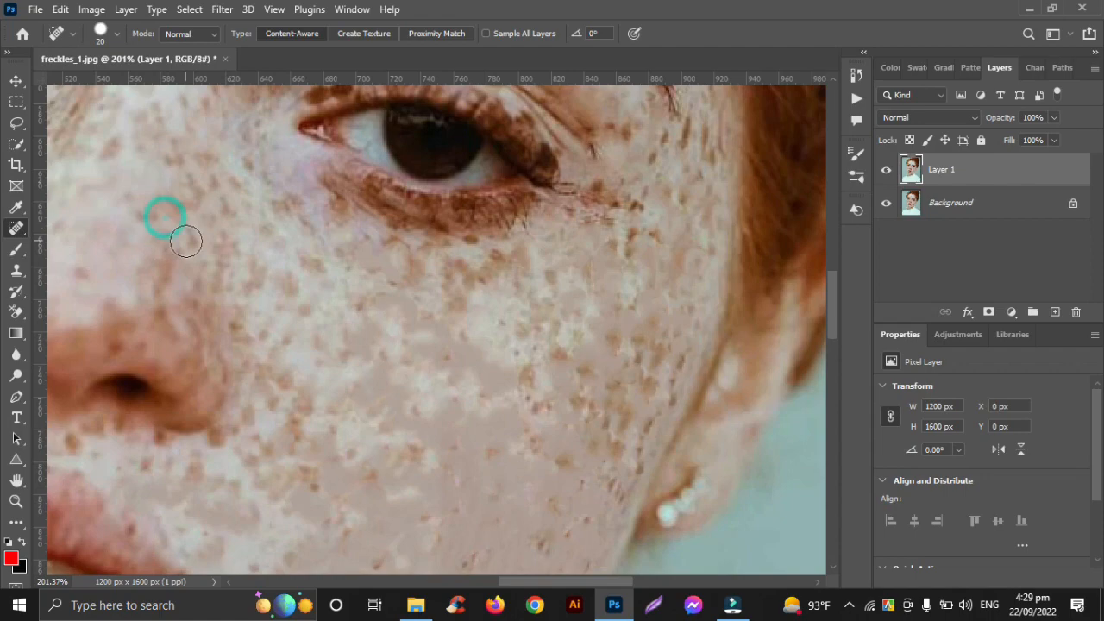
- Duplicate Layer 1 and set the copy's blend mode to Vivid Light
scroll(282, 298, down, 6)
scroll(282, 297, up, 2)
scroll(282, 298, left, 7)
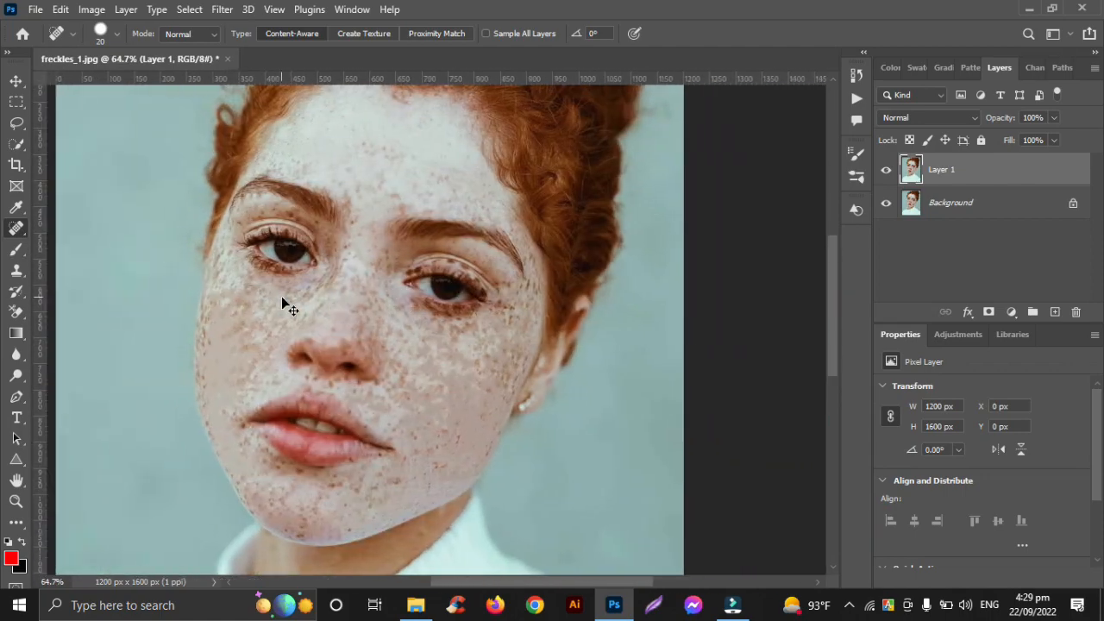
scroll(283, 298, down, 3)
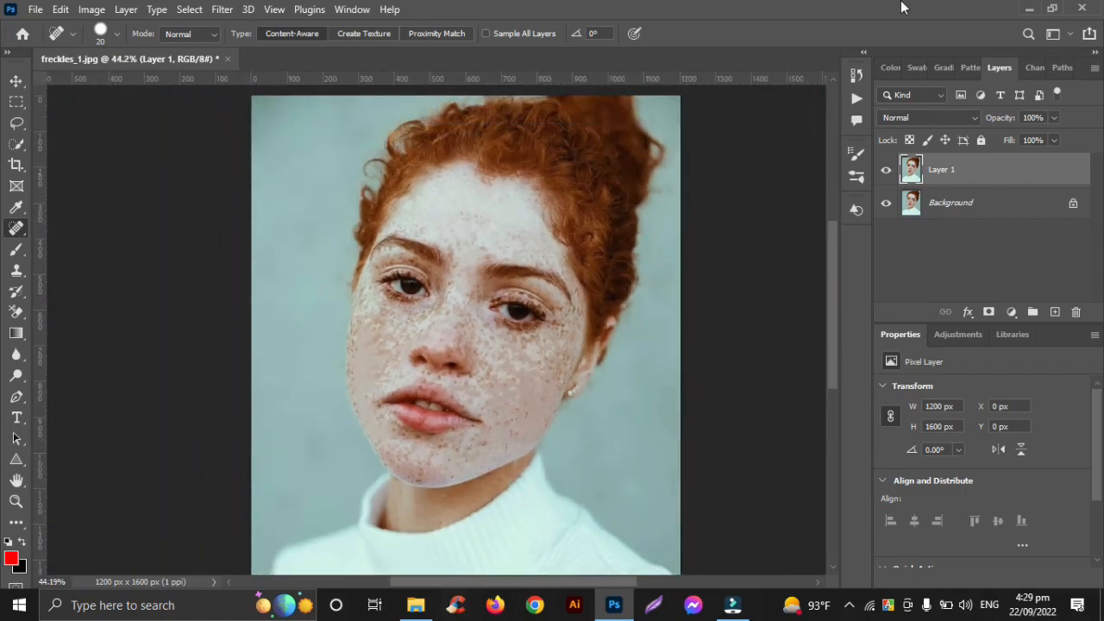
click(16, 81)
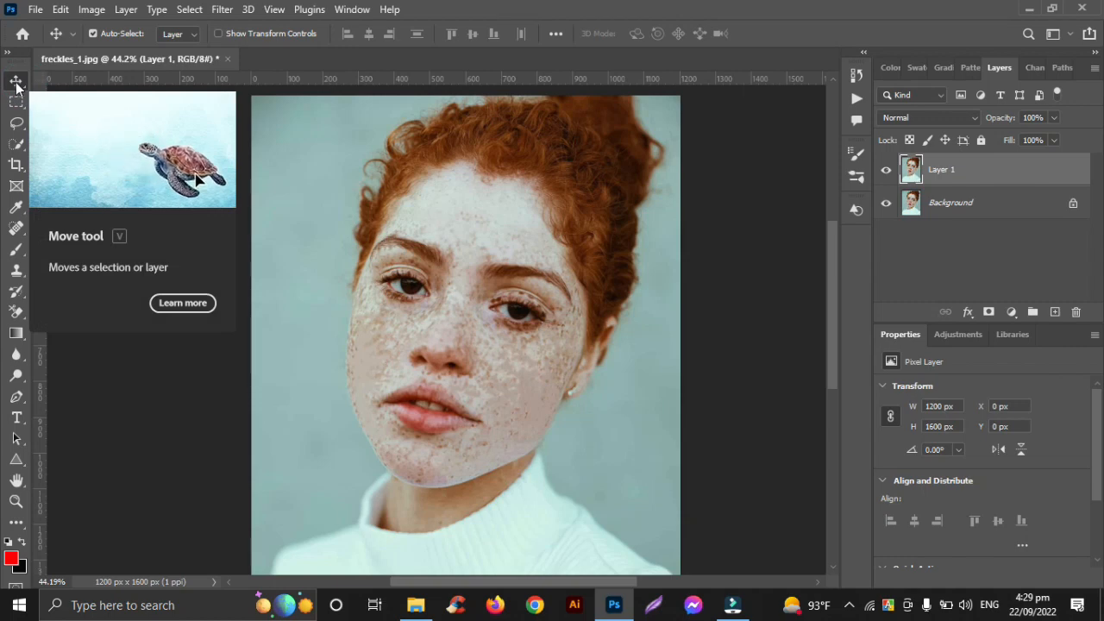
click(94, 9)
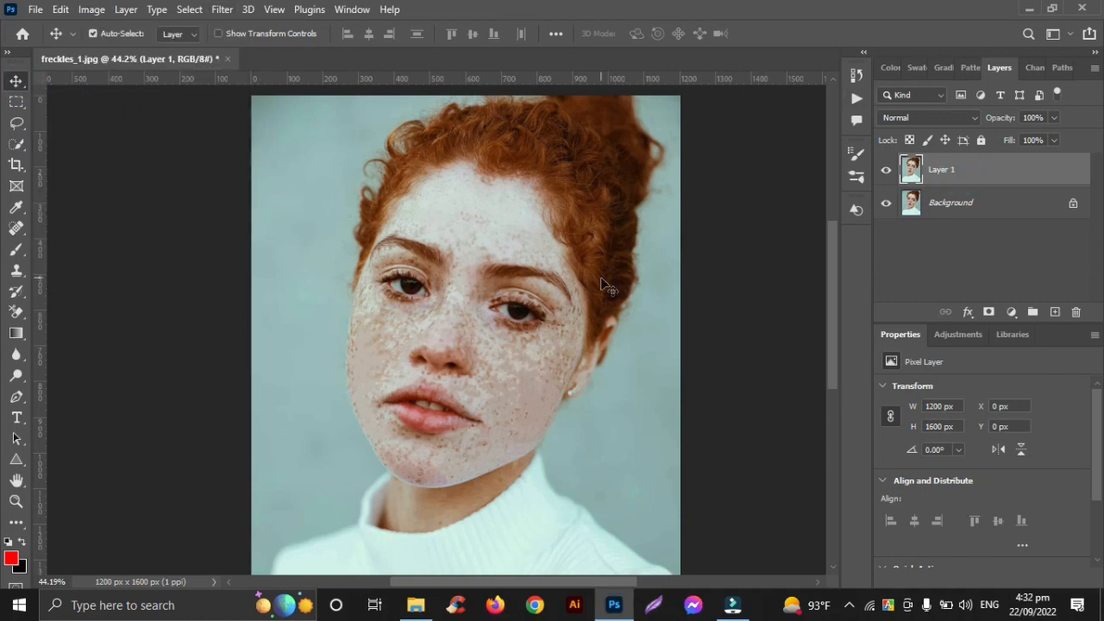
key(ctrl+j)
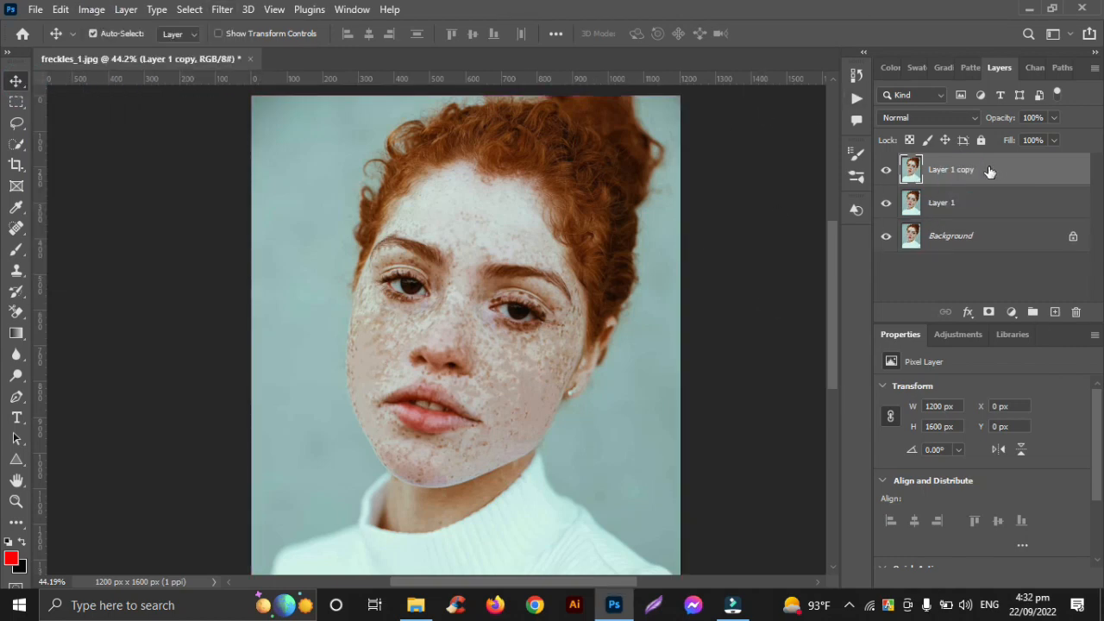
click(969, 118)
click(926, 350)
- Invert the colors of Layer 1 copy and apply the High Pass filter to it
click(223, 10)
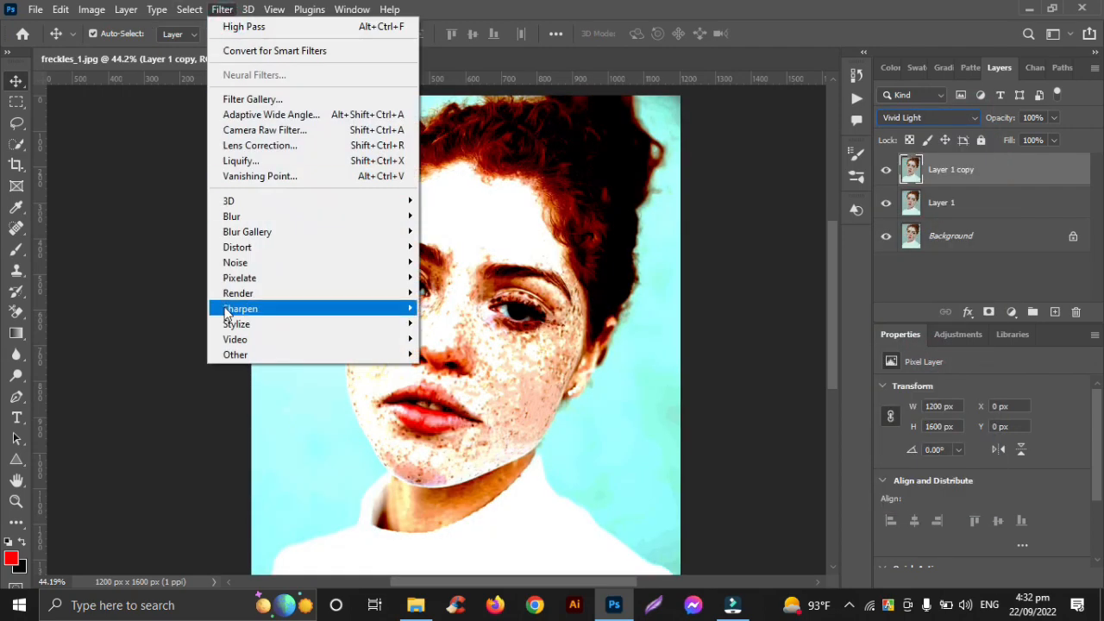
click(91, 9)
mouse_move(155, 51)
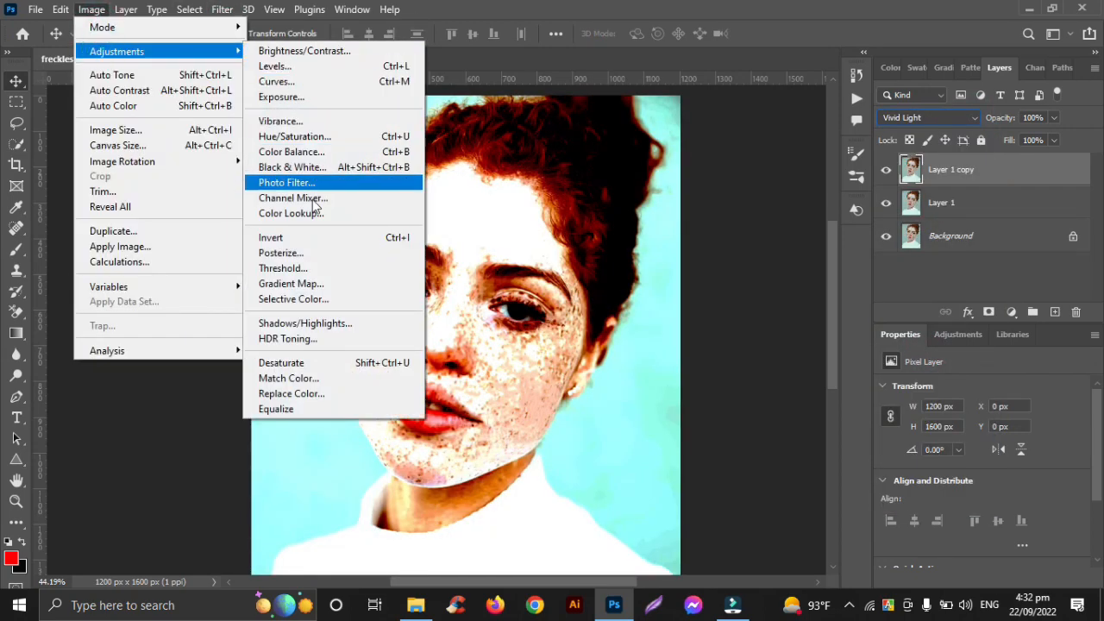
click(345, 237)
click(222, 9)
mouse_move(259, 353)
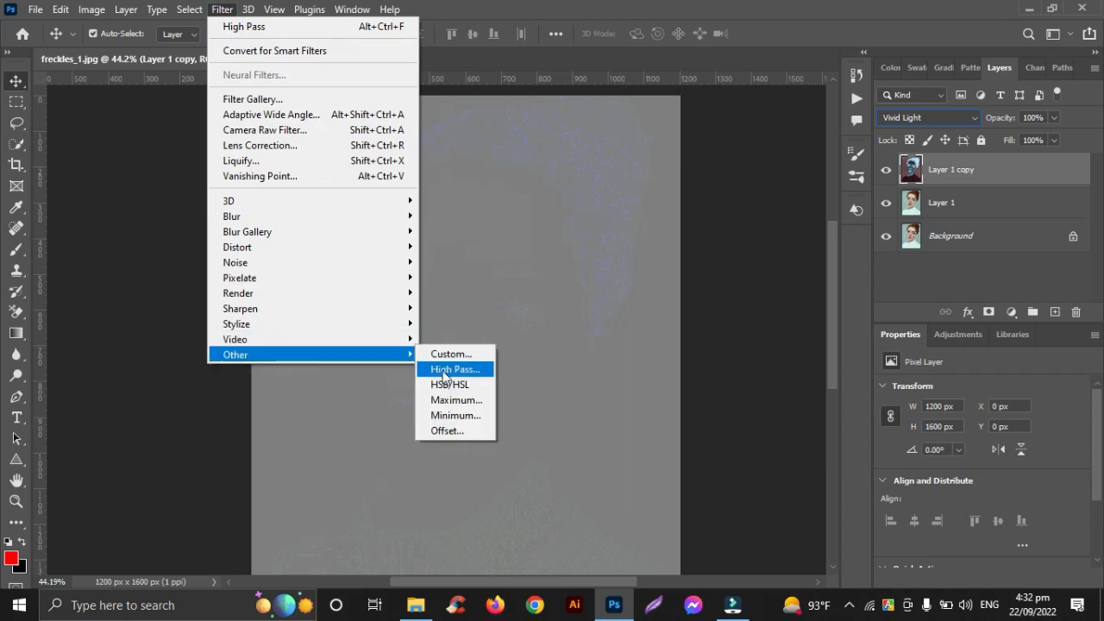
click(456, 370)
drag(771, 340, 771, 342)
click(920, 119)
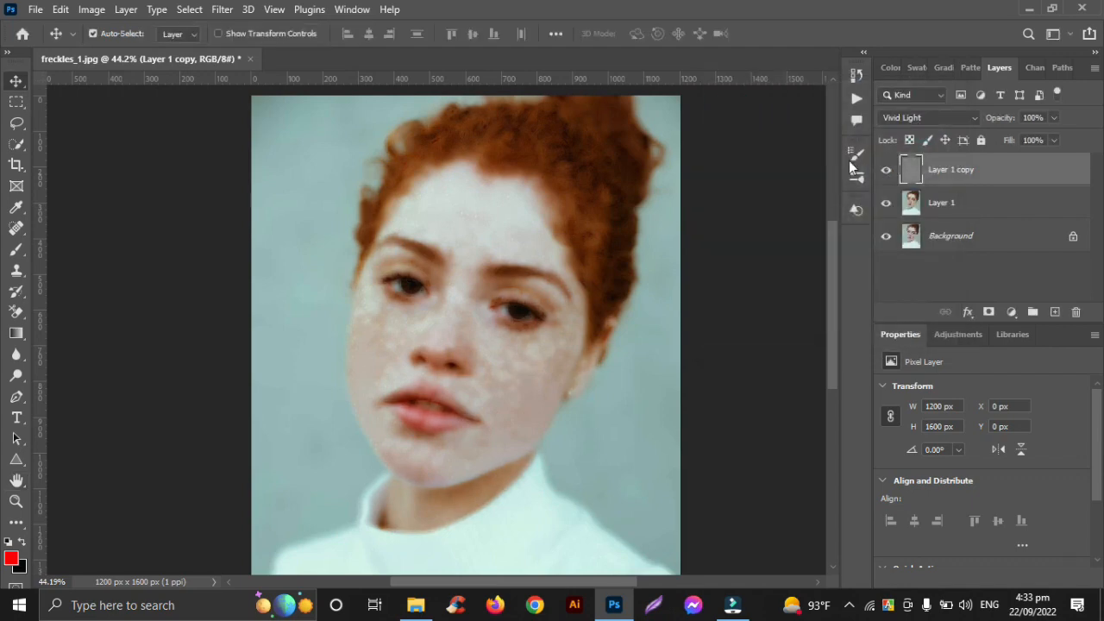
- Add a black-filled layer mask to Layer 1 copy and switch to the Brush with white as the foreground color
click(989, 313)
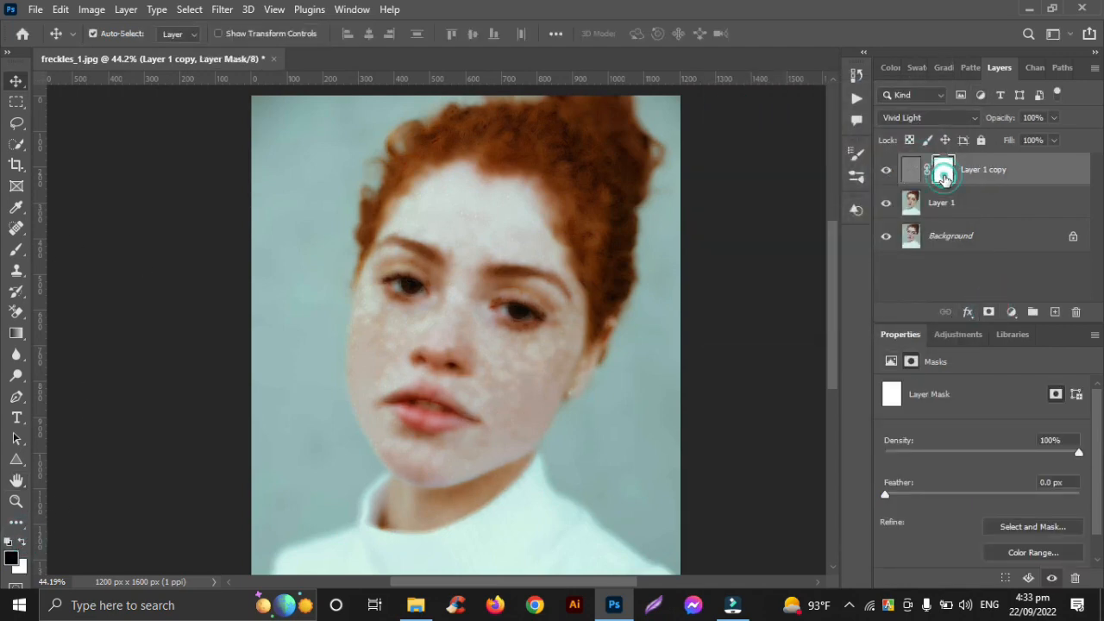
key(ctrl+i)
key(b)
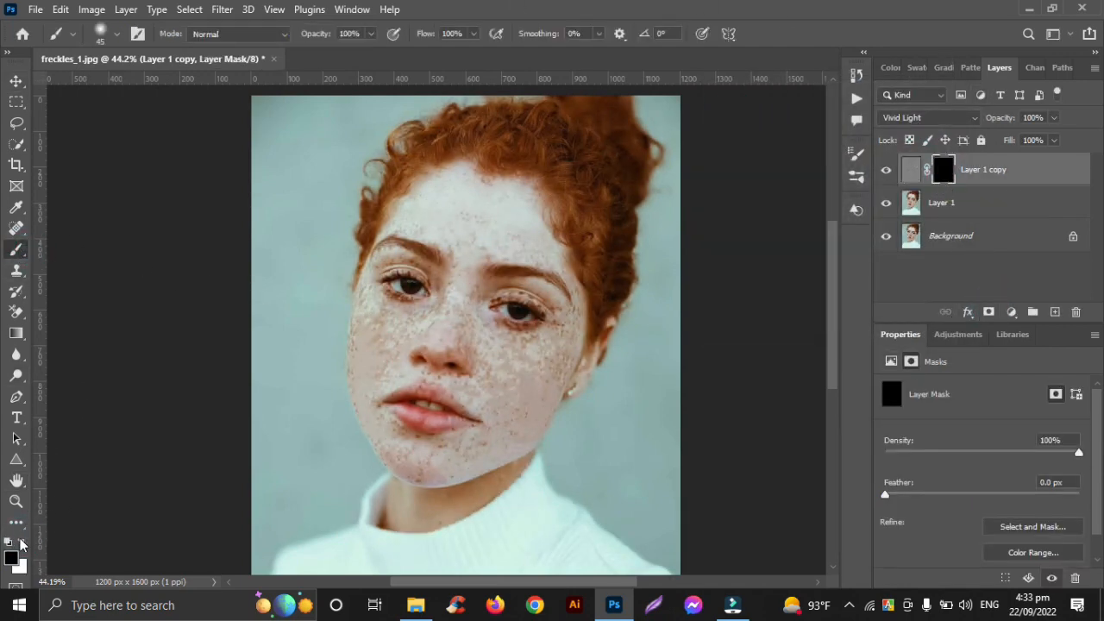
click(22, 544)
- Set the brush to 75% opacity and size 70, and paint the mask white over the right cheek and beside the mouth
scroll(510, 419, up, 5)
click(373, 34)
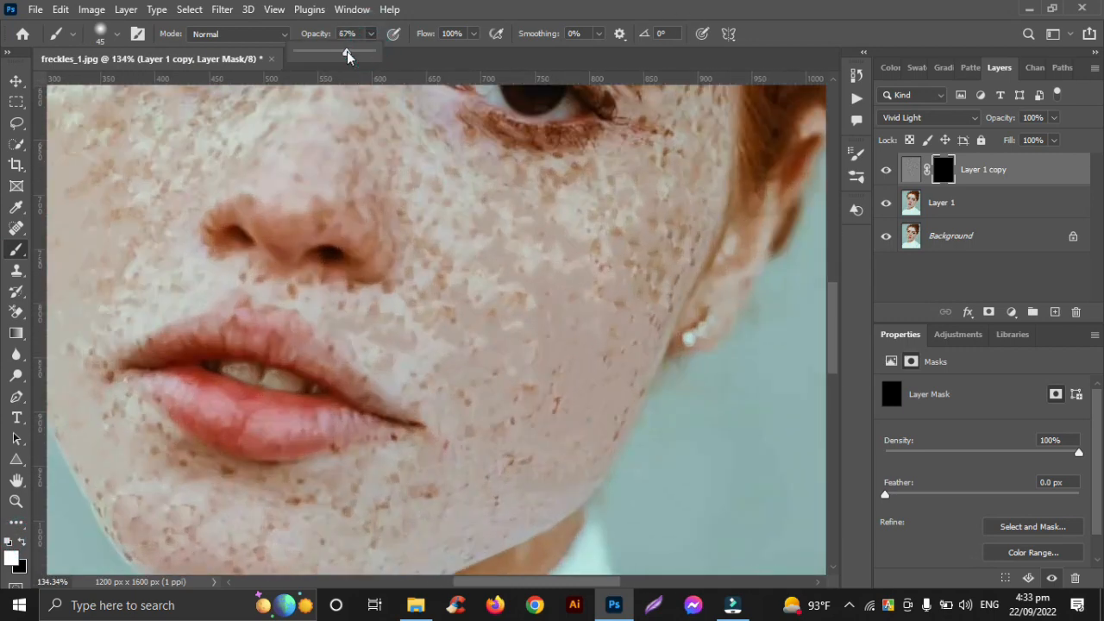
click(500, 233)
key(bracketright)
key(bracketright)
key(bracketright)
mouse_move(616, 236)
mouse_down()
mouse_move(636, 247)
mouse_move(446, 512)
mouse_move(691, 216)
mouse_move(456, 192)
mouse_move(461, 345)
mouse_move(458, 333)
mouse_move(406, 340)
mouse_move(463, 459)
mouse_up()
- Paint the mask over the chin and left jaw, and smooth the skin just below the lips with a size 50 brush
scroll(301, 474, down, 3)
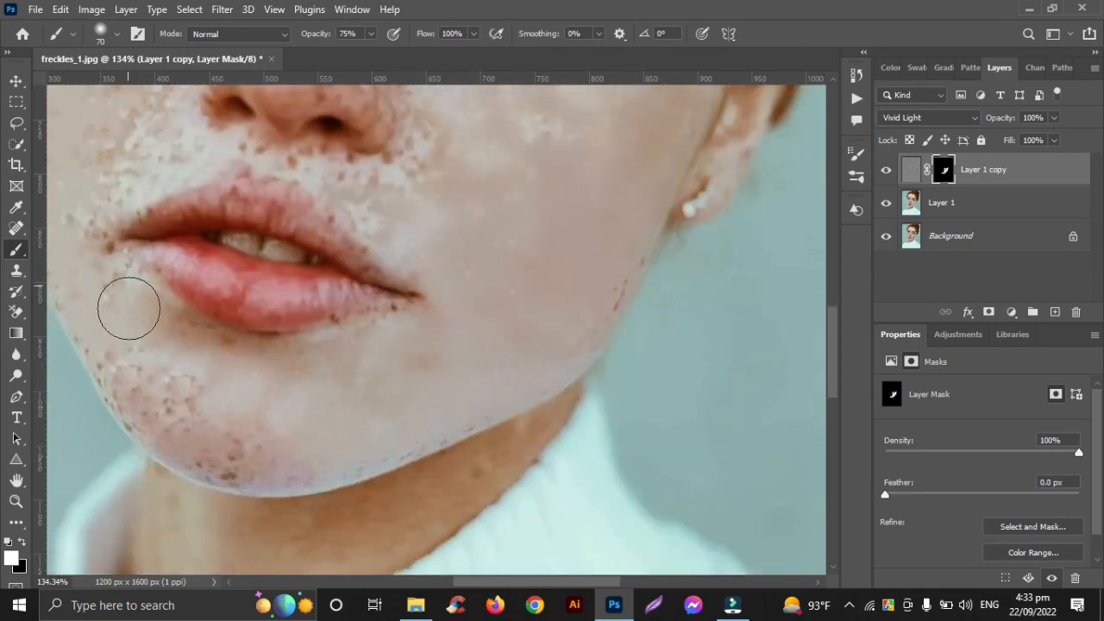
scroll(130, 388, left, 3)
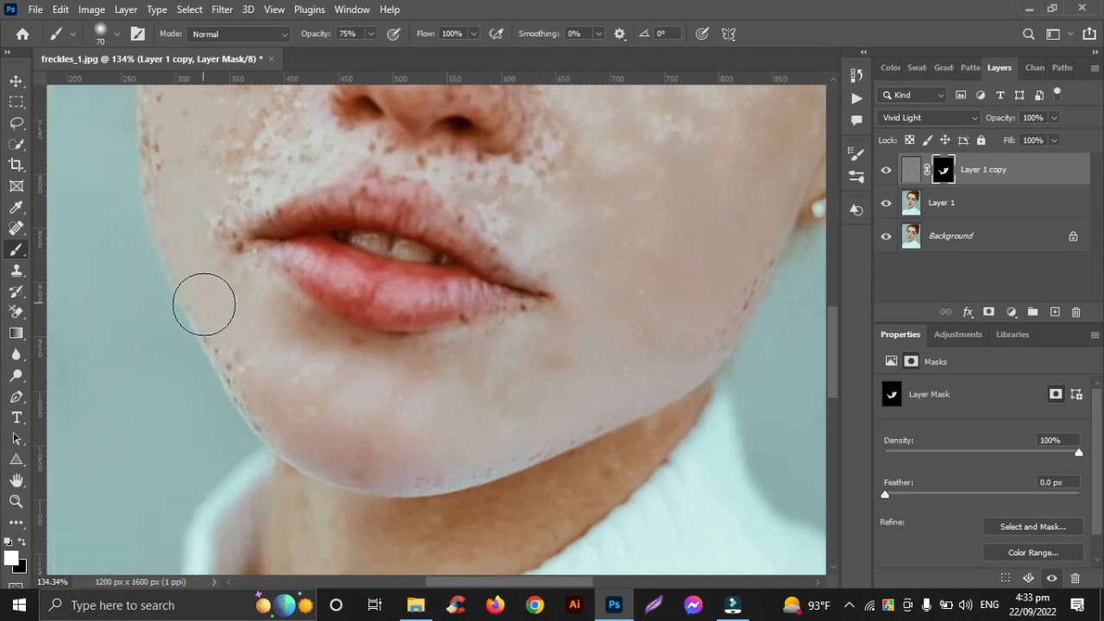
key(bracketleft)
key(bracketleft)
scroll(310, 420, up, 2)
drag(480, 413, 536, 407)
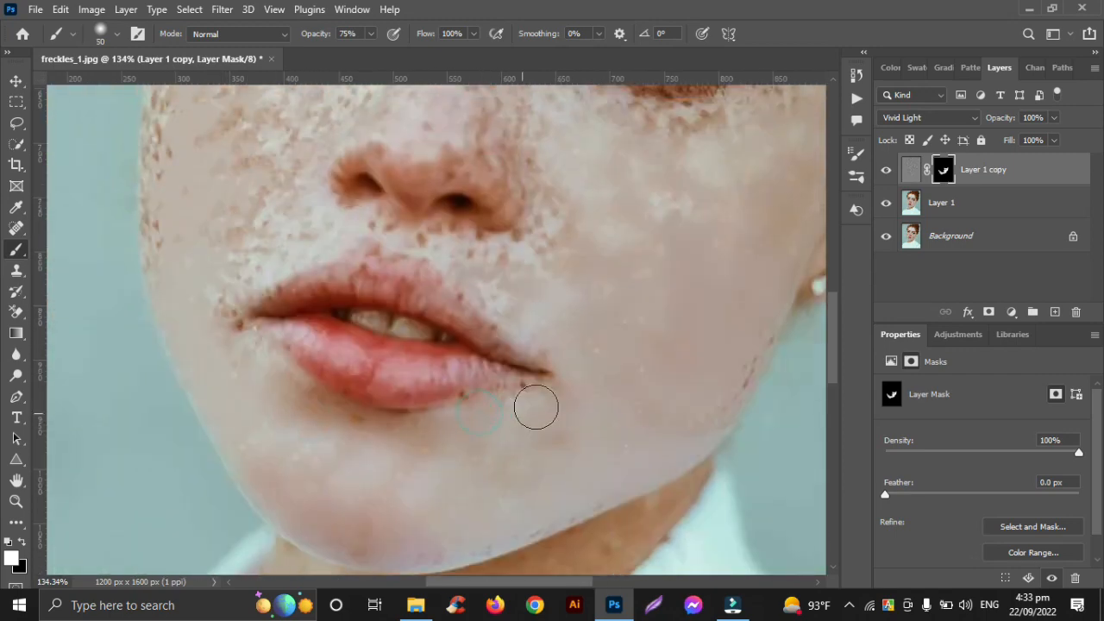
- Paint the mask over the left cheek, the skin beside the nose and the nose bridge to smooth the freckles
scroll(178, 267, up, 5)
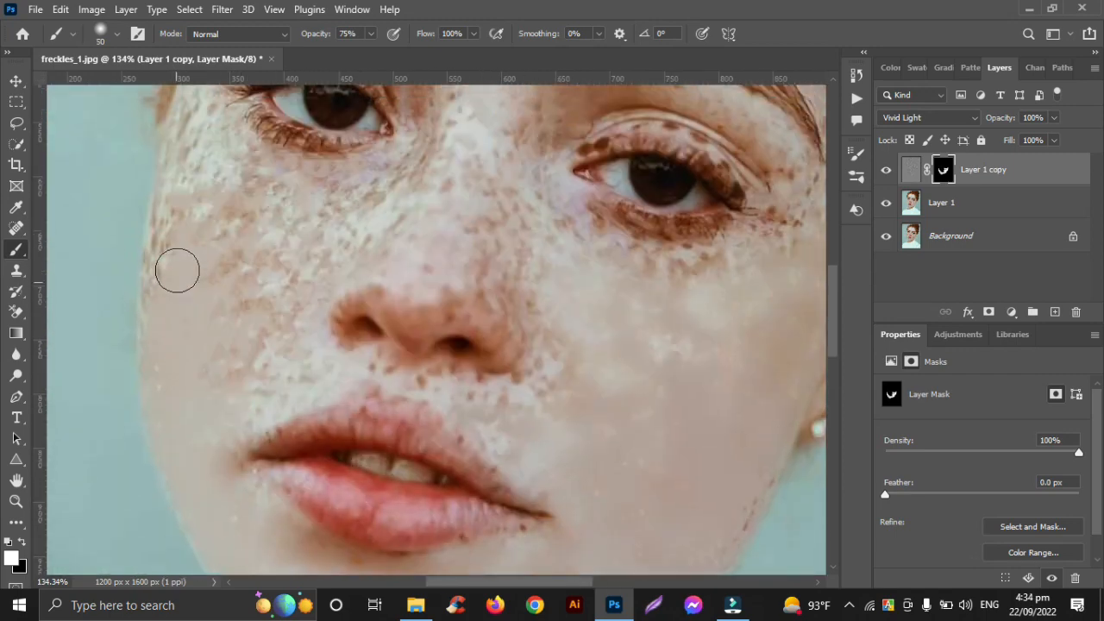
mouse_move(165, 351)
mouse_down()
mouse_move(250, 326)
mouse_move(259, 403)
mouse_move(236, 252)
mouse_move(396, 226)
mouse_up()
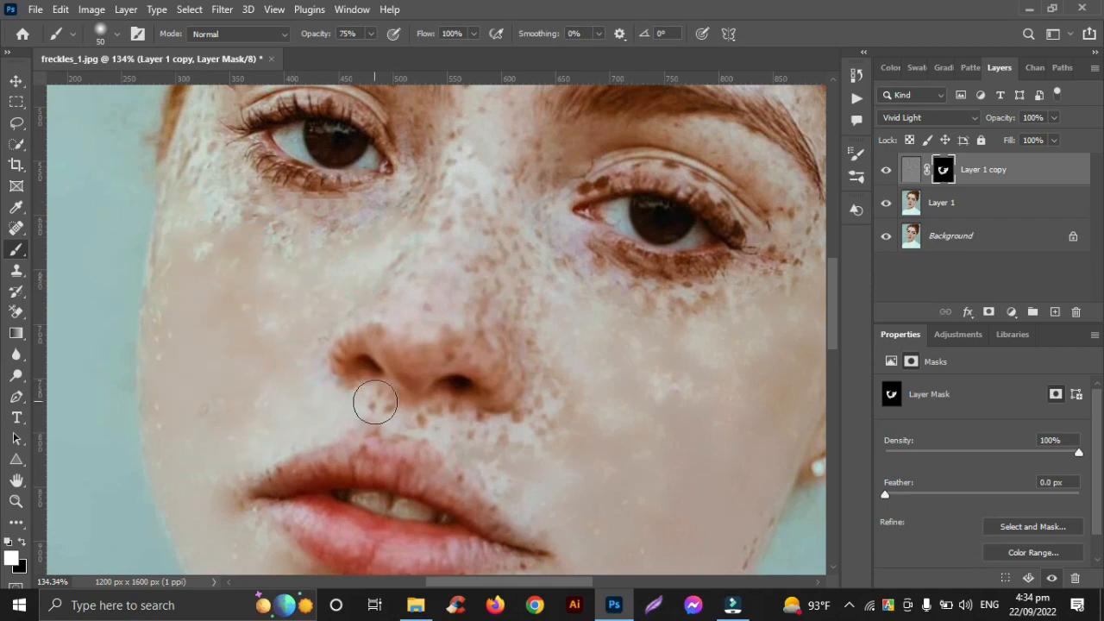
click(525, 429)
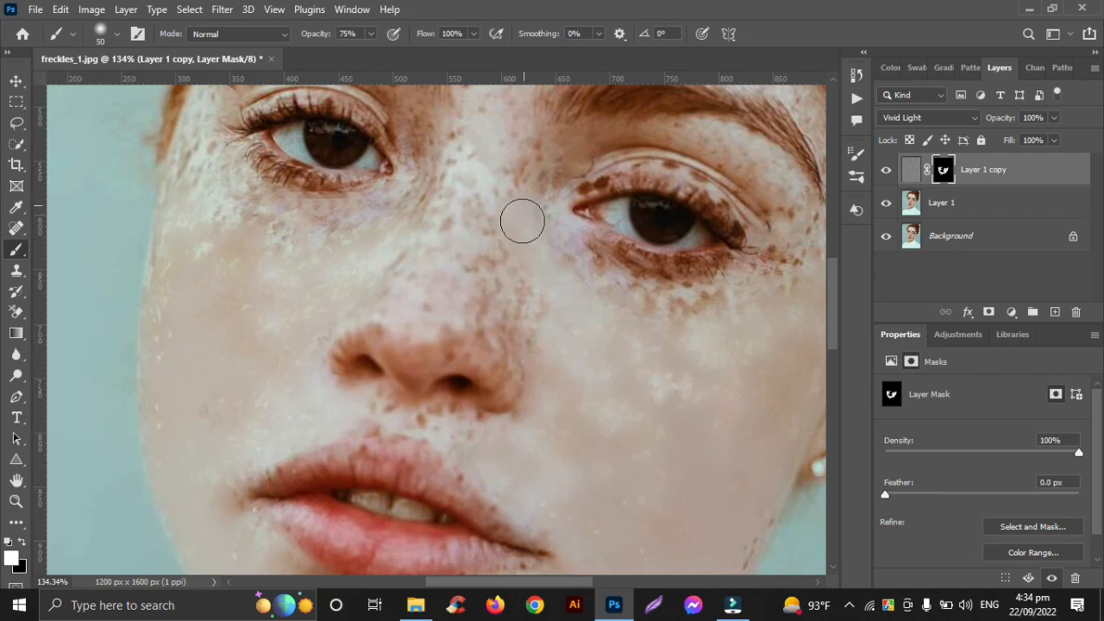
mouse_move(523, 221)
mouse_down()
mouse_move(498, 254)
mouse_move(482, 195)
mouse_up()
drag(473, 199, 403, 260)
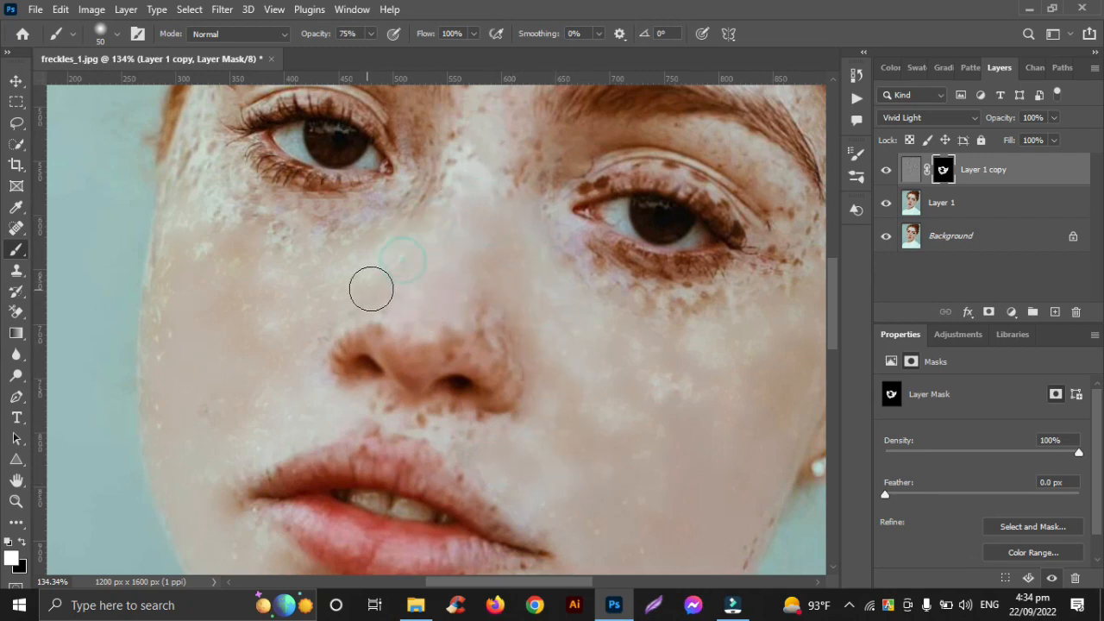
- Smooth the freckles on the nose and above the upper lip by painting the mask with small brushes of size 25 and 30
key(bracketleft)
click(341, 354)
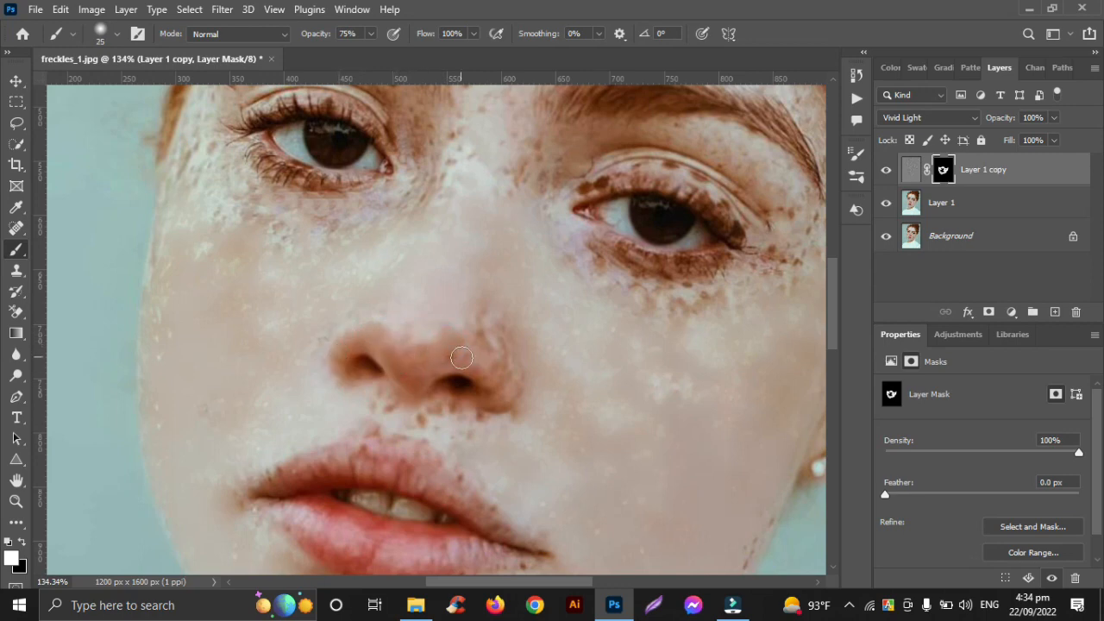
click(484, 340)
drag(473, 422, 390, 413)
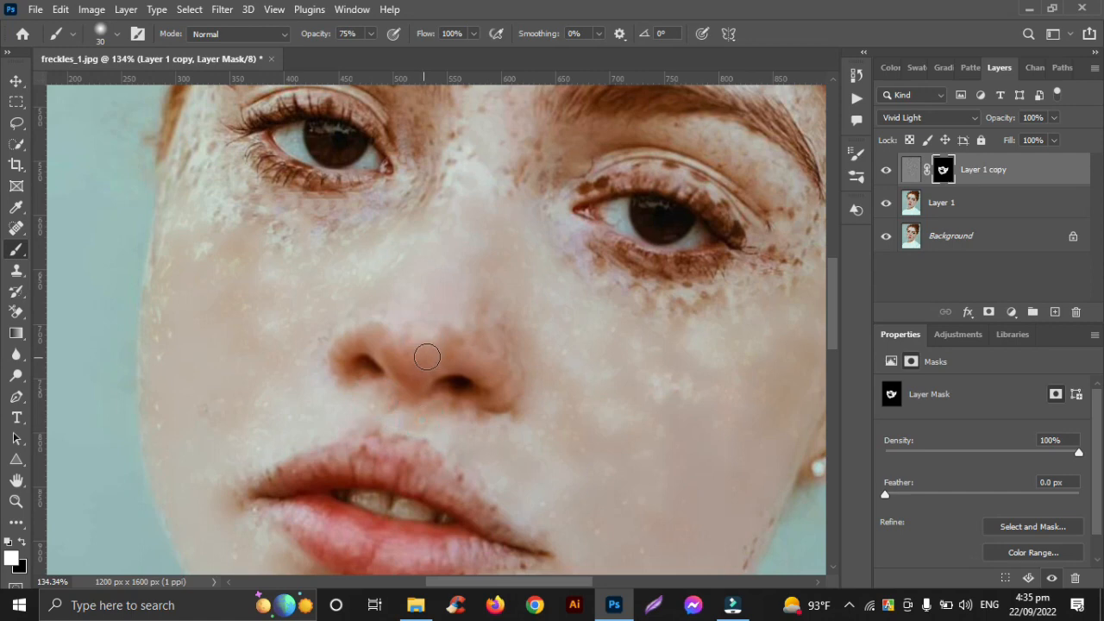
click(387, 332)
- Paint the mask under both eyes and around the right eye's outer corner with a size 25 brush, at 33% and 82% opacity
scroll(408, 364, up, 4)
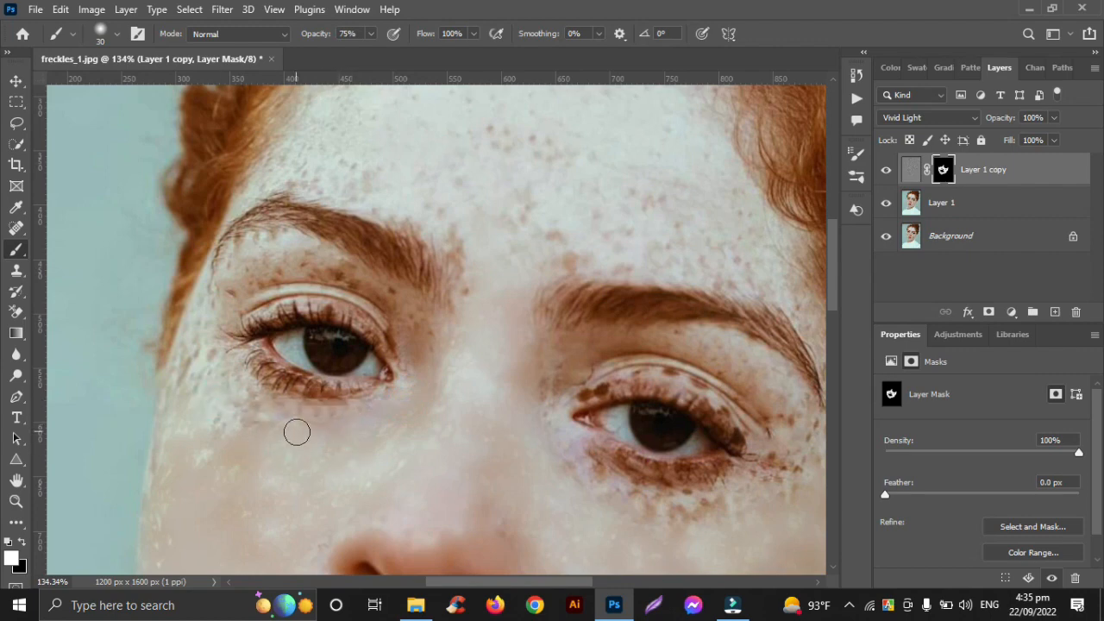
click(257, 409)
click(333, 404)
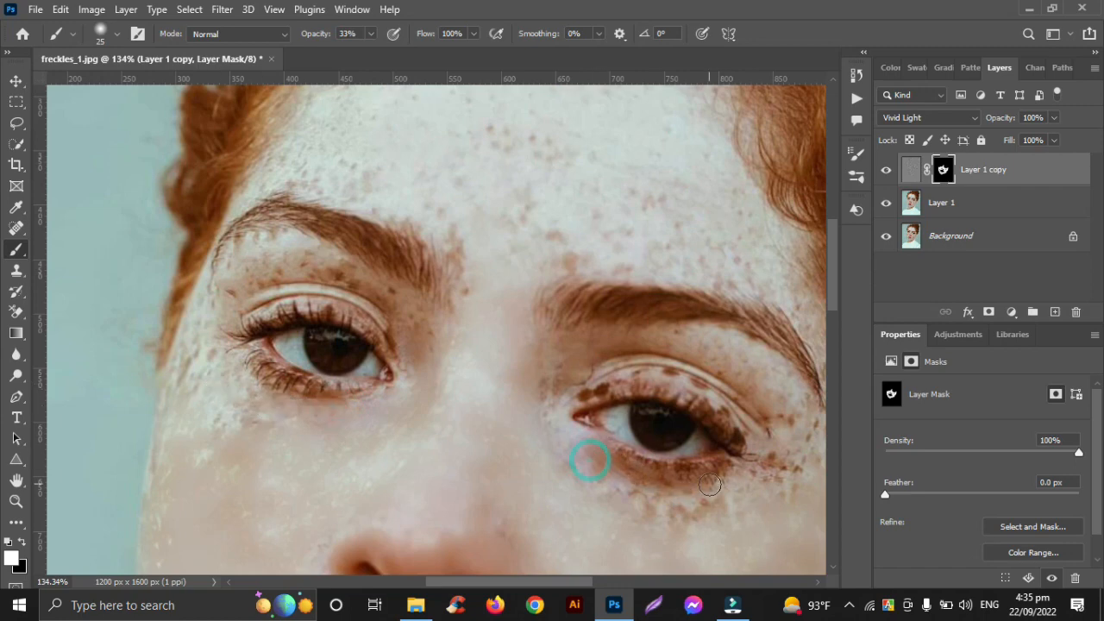
mouse_move(751, 441)
mouse_down()
mouse_move(745, 411)
mouse_move(759, 456)
mouse_up()
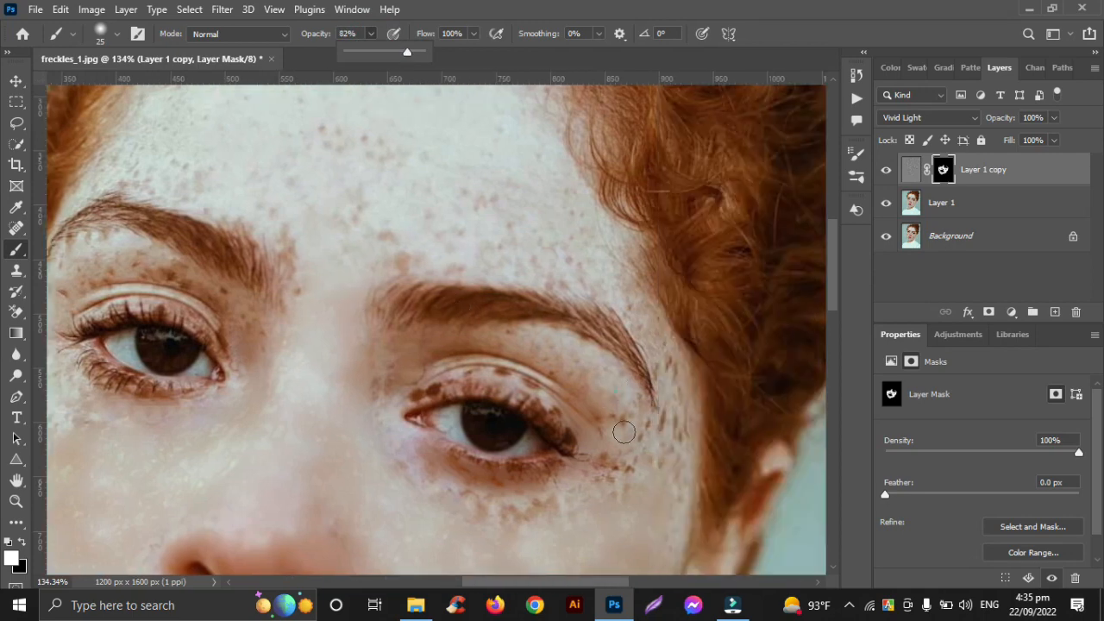
click(599, 456)
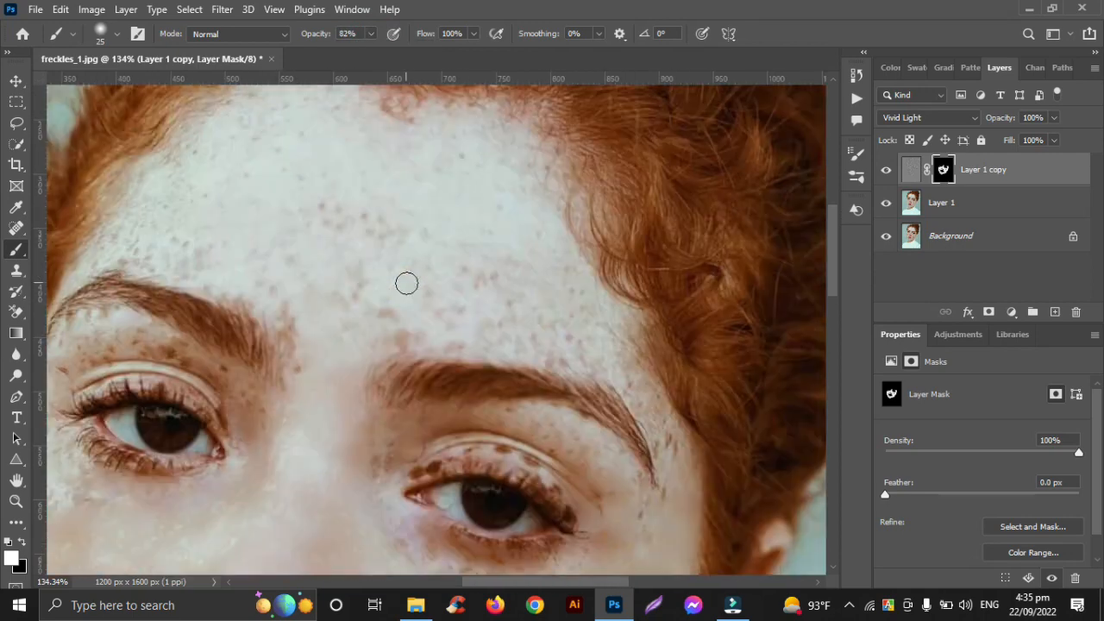
- Paint the mask across the whole forehead with a size 60 brush to smooth its freckles
key(bracketright)
key(bracketright)
key(bracketright)
mouse_move(365, 311)
mouse_down()
mouse_move(501, 313)
mouse_move(433, 330)
mouse_up()
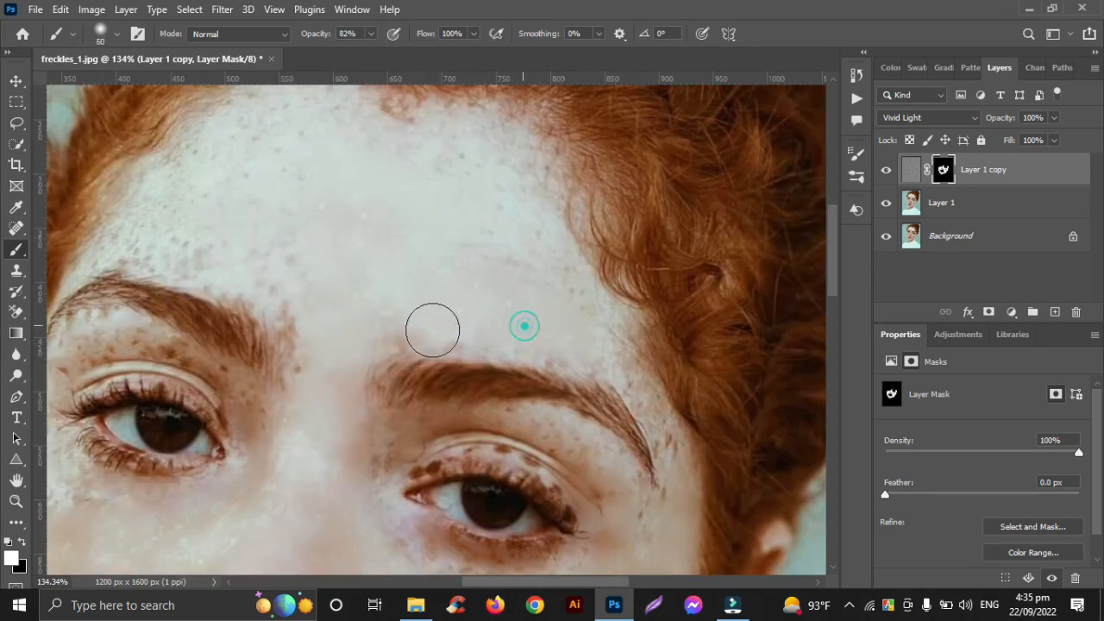
drag(505, 216, 402, 153)
scroll(291, 210, up, 1)
drag(239, 176, 249, 276)
drag(226, 231, 294, 337)
mouse_move(254, 313)
mouse_down()
mouse_move(215, 296)
mouse_move(173, 249)
mouse_up()
- Reduce the brush to size 35 and paint the mask over the right temple and the skin between the right brow and eye
scroll(606, 394, down, 2)
key(bracketleft)
key(bracketleft)
key(bracketleft)
key(bracketleft)
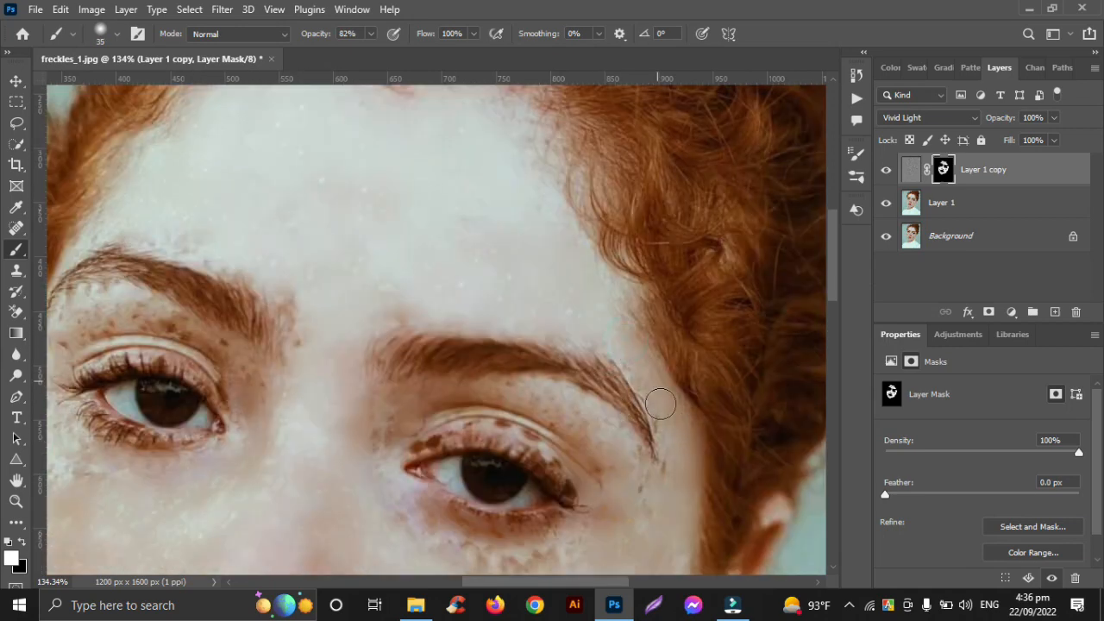
mouse_move(529, 408)
mouse_down()
mouse_move(631, 451)
mouse_move(374, 498)
mouse_move(615, 487)
mouse_up()
scroll(394, 490, down, 1)
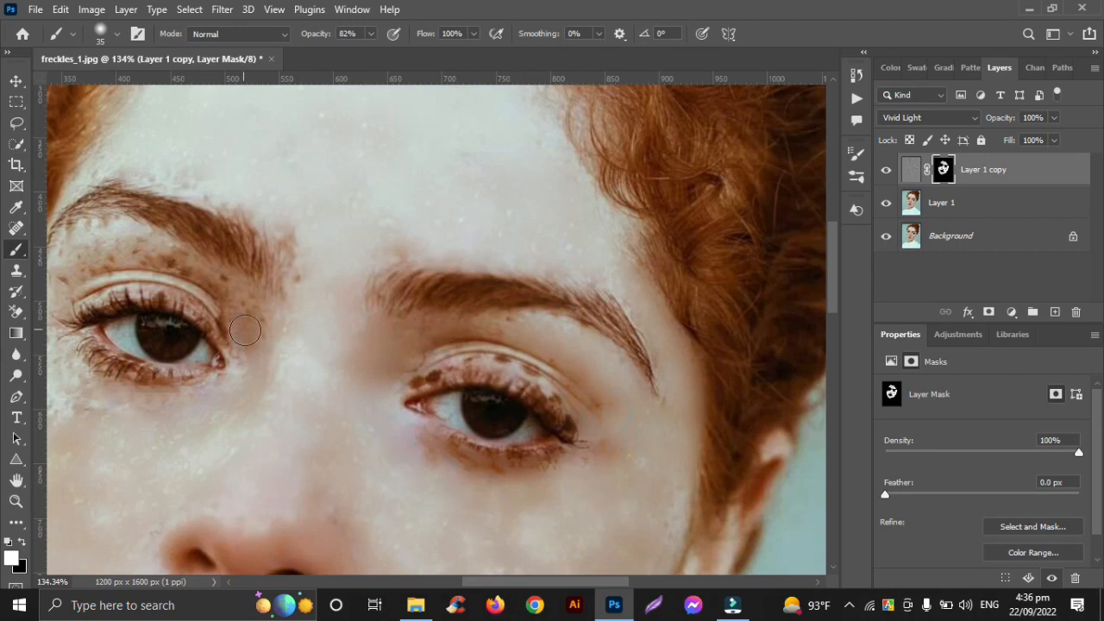
- Paint the mask over the left eyelid, the skin around the left eye and brow, and the left temple
drag(245, 330, 235, 297)
scroll(237, 319, left, 2)
mouse_move(305, 264)
mouse_down()
mouse_move(196, 268)
mouse_move(119, 437)
mouse_up()
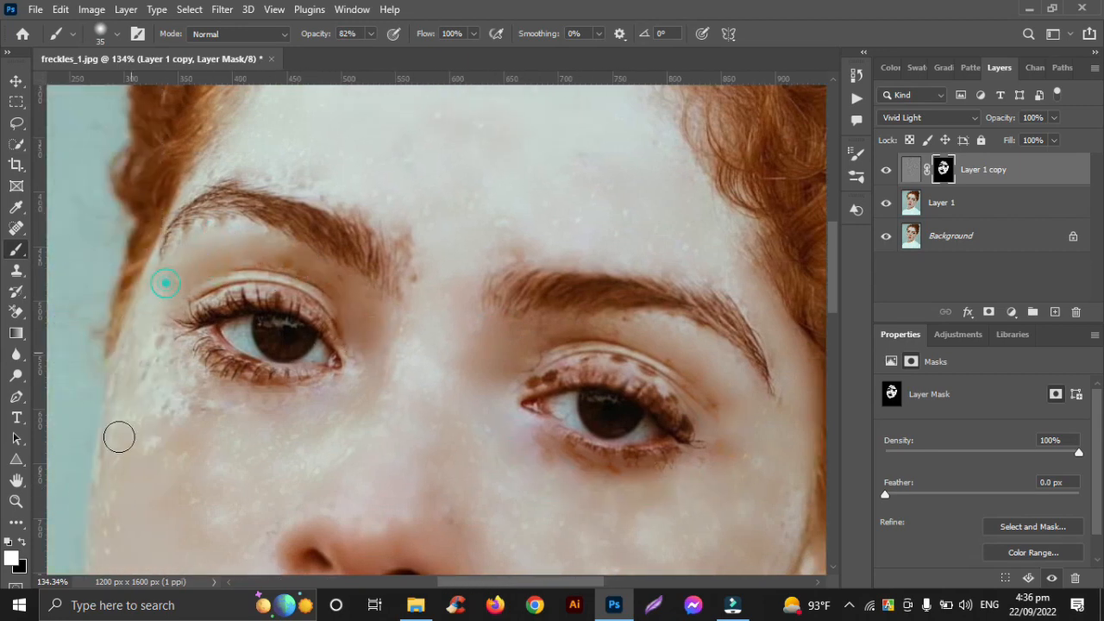
drag(184, 382, 141, 402)
scroll(143, 417, up, 1)
mouse_move(278, 349)
mouse_down()
mouse_move(286, 346)
mouse_move(216, 264)
mouse_move(346, 289)
mouse_up()
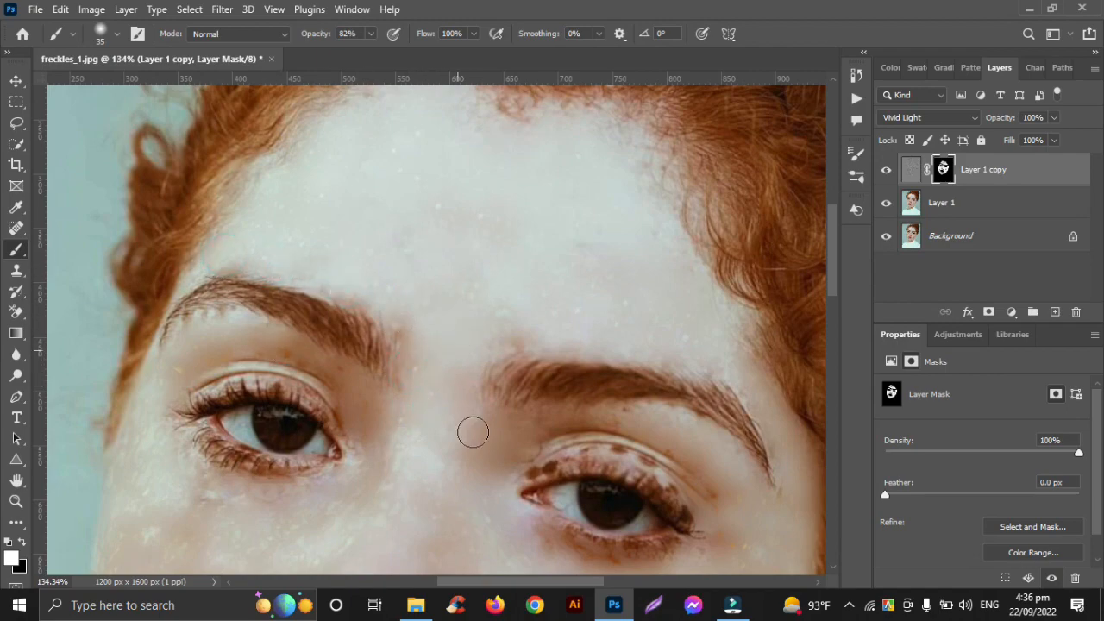
- Paint the mask over the neck below the jaw with a size 40 brush to smooth its spots
scroll(473, 432, down, 3)
scroll(473, 441, down, 4)
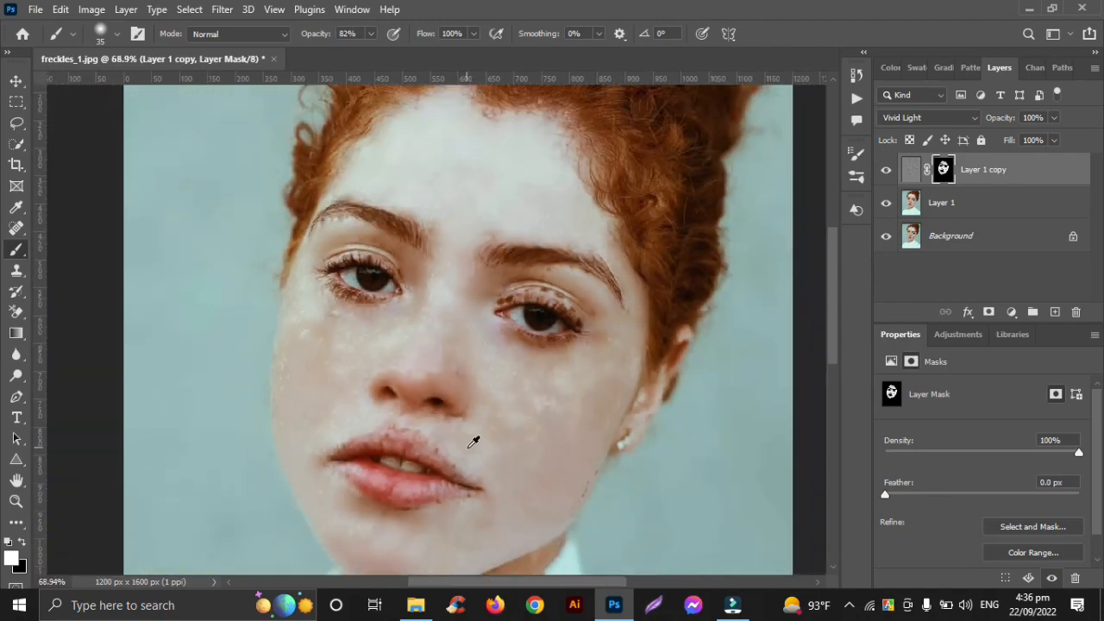
scroll(457, 450, up, 5)
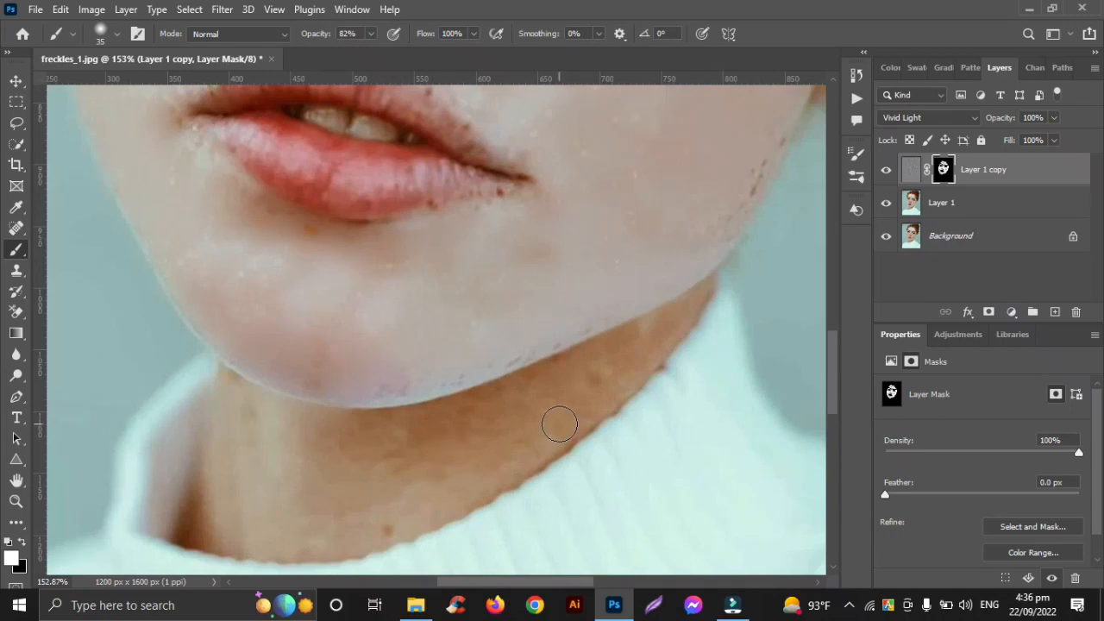
key(bracketright)
key(bracketright)
mouse_move(644, 345)
mouse_down()
mouse_move(498, 440)
mouse_move(466, 423)
mouse_move(343, 441)
mouse_up()
mouse_move(385, 441)
mouse_down()
mouse_move(466, 444)
mouse_move(334, 500)
mouse_up()
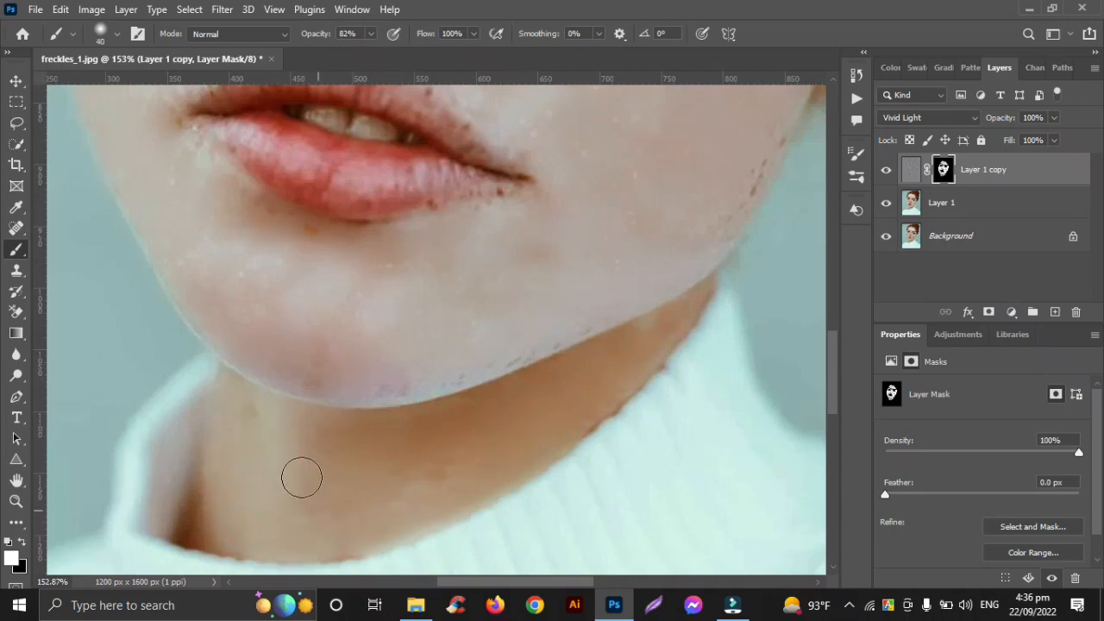
scroll(508, 434, down, 5)
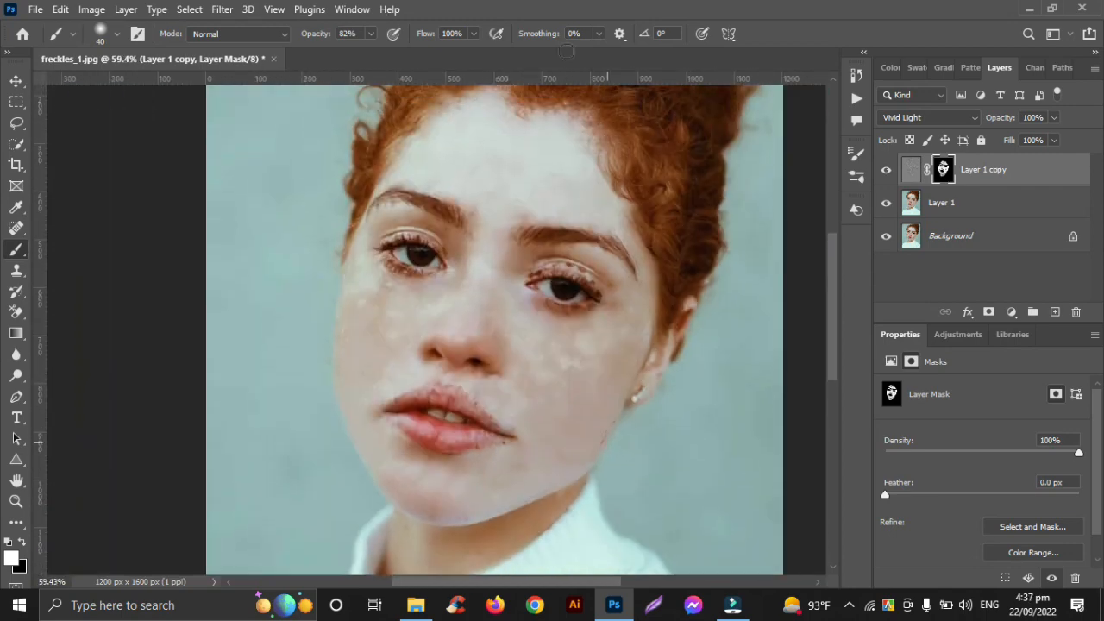
- Merge Layer 1 copy with Layer 1 and duplicate the merged layer
click(15, 85)
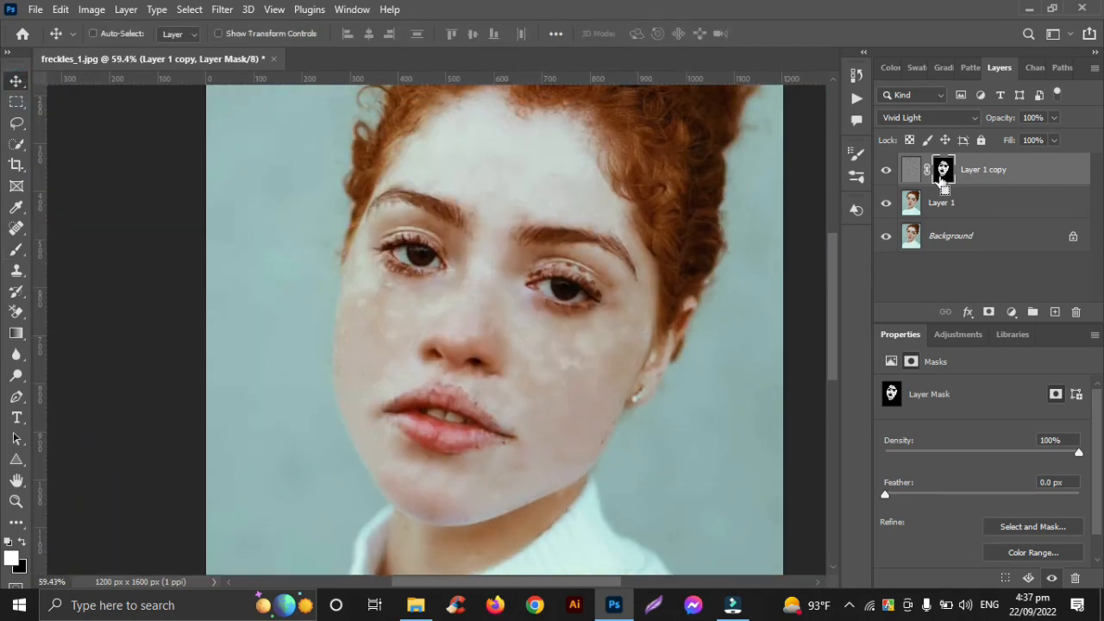
shift+click(962, 207)
key(ctrl+e)
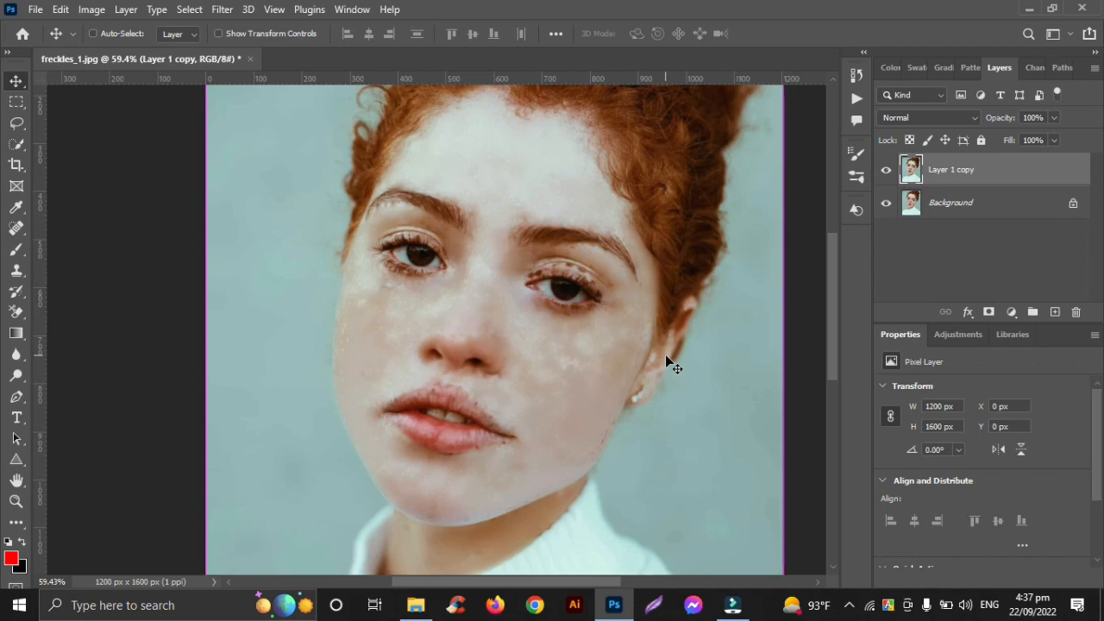
key(ctrl+j)
scroll(548, 341, down, 2)
- Try a Surface Blur on the duplicated layer with a radius of 23 pixels and a threshold of 15 levels
click(221, 10)
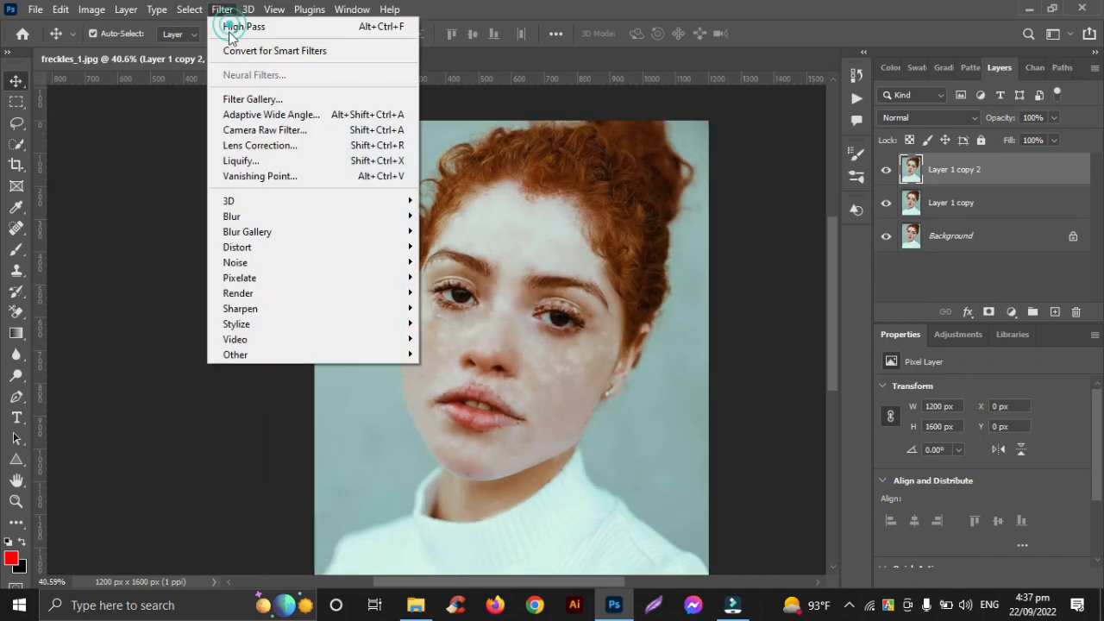
mouse_move(259, 214)
click(451, 370)
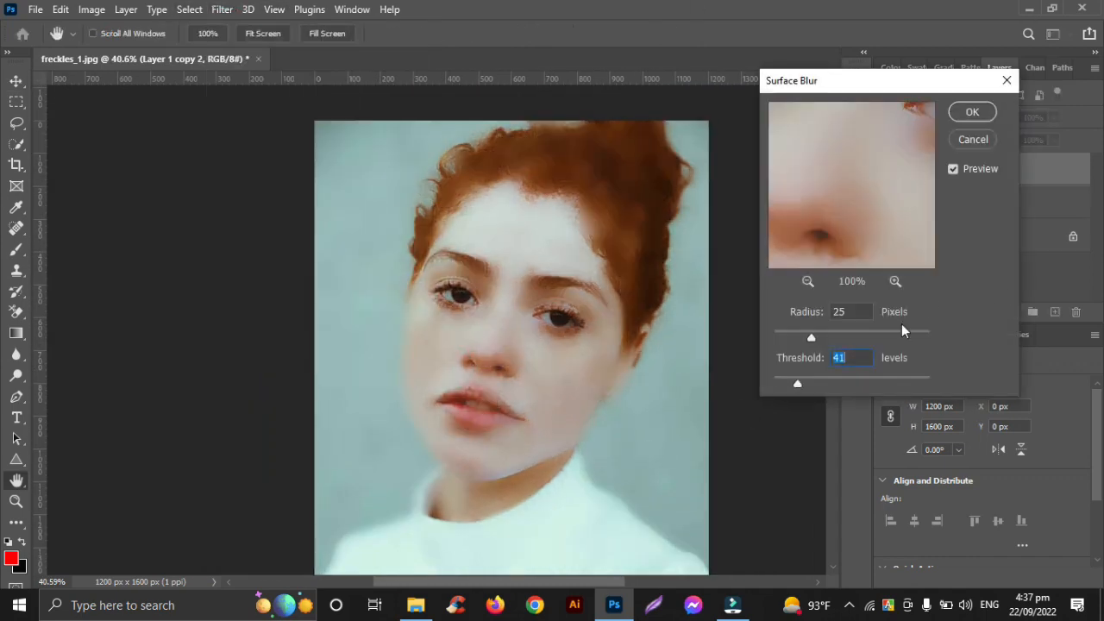
drag(795, 383, 782, 382)
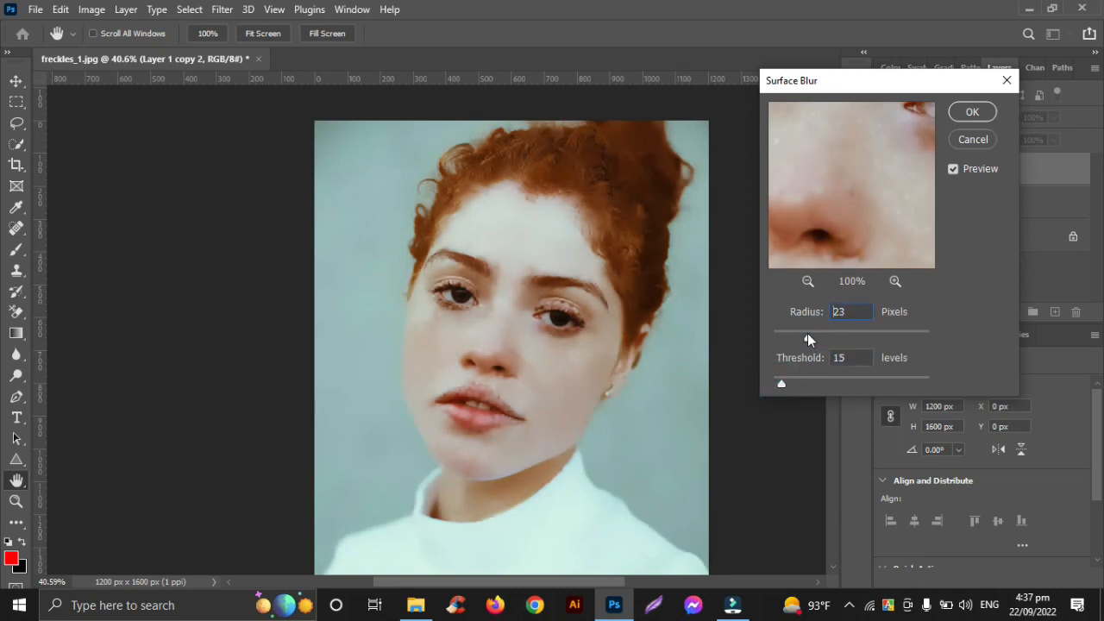
click(973, 111)
- Apply the Camera Raw filter to the duplicated layer with Sharpening 0, Noise Reduction 100 and noise Detail 0
click(222, 9)
click(249, 131)
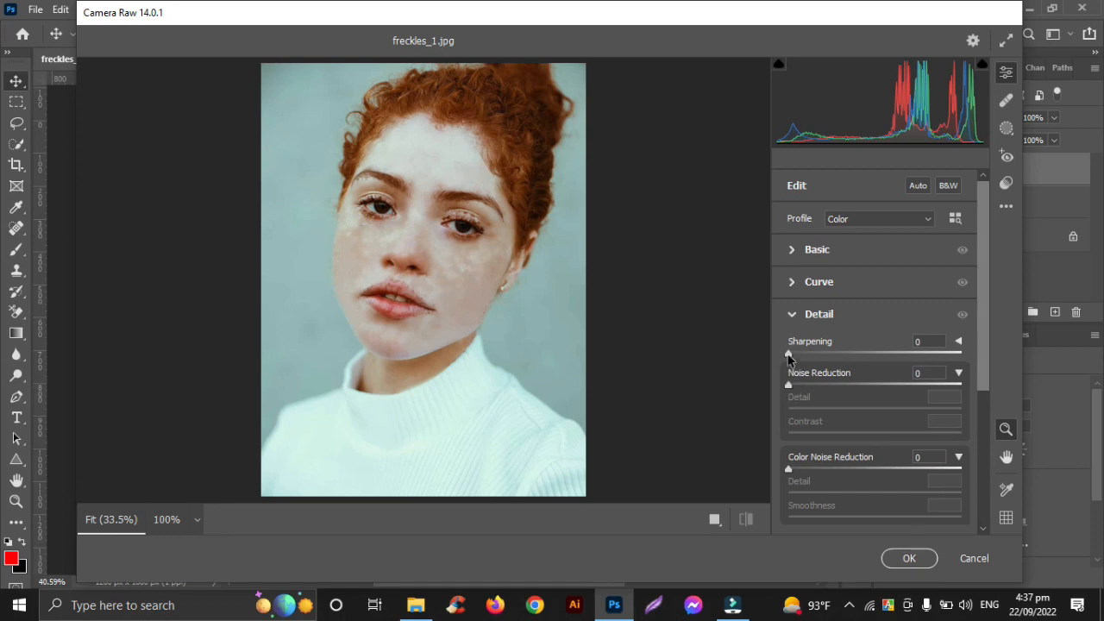
drag(788, 388, 926, 387)
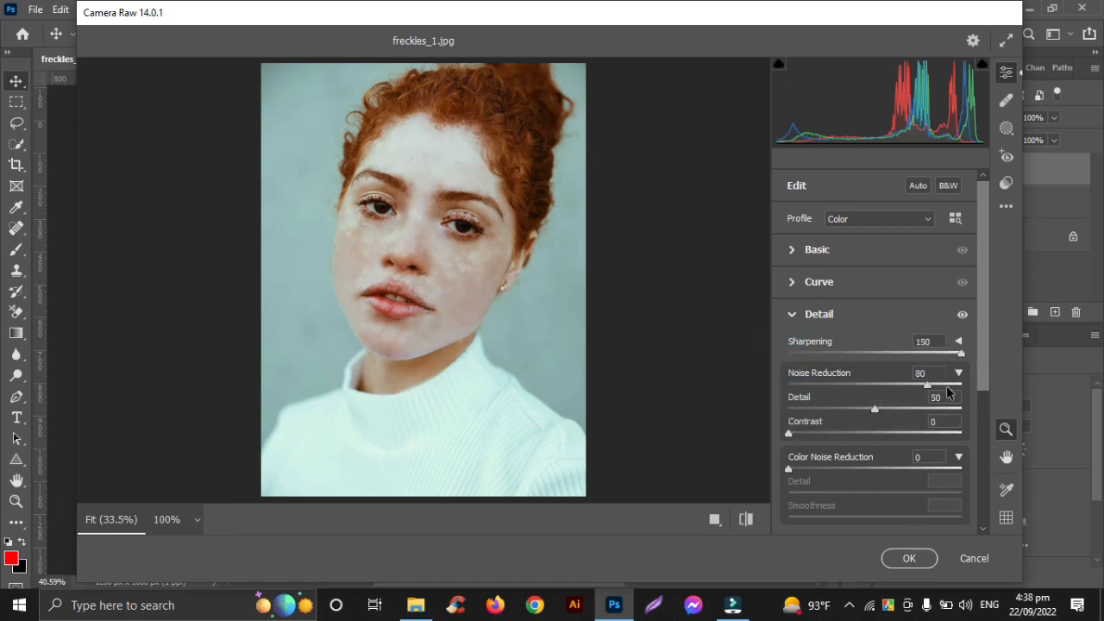
drag(860, 412, 749, 409)
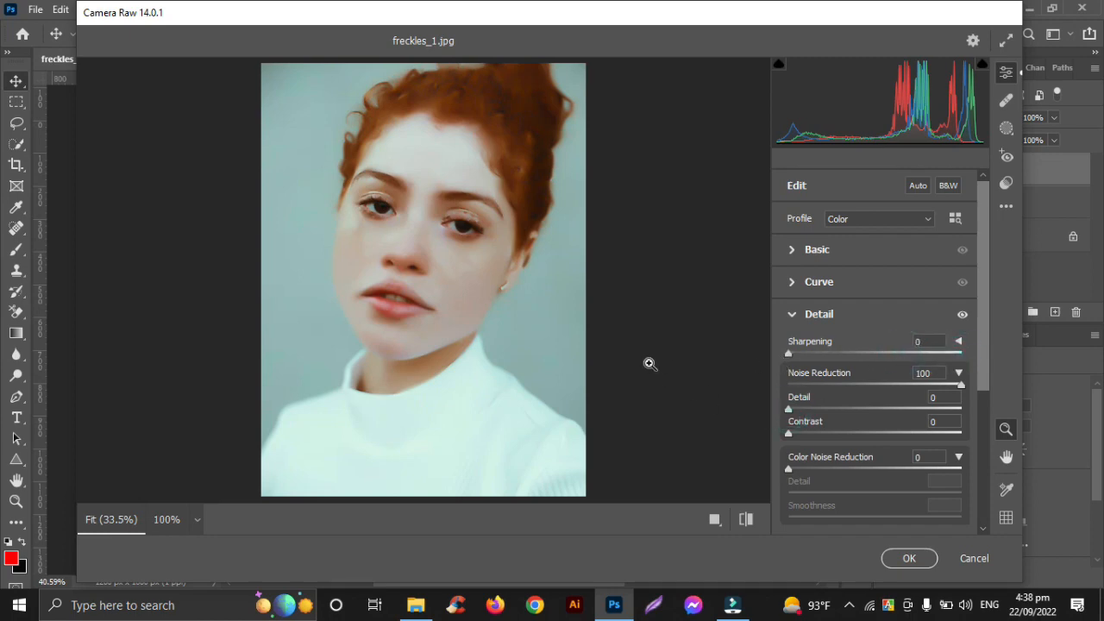
click(899, 555)
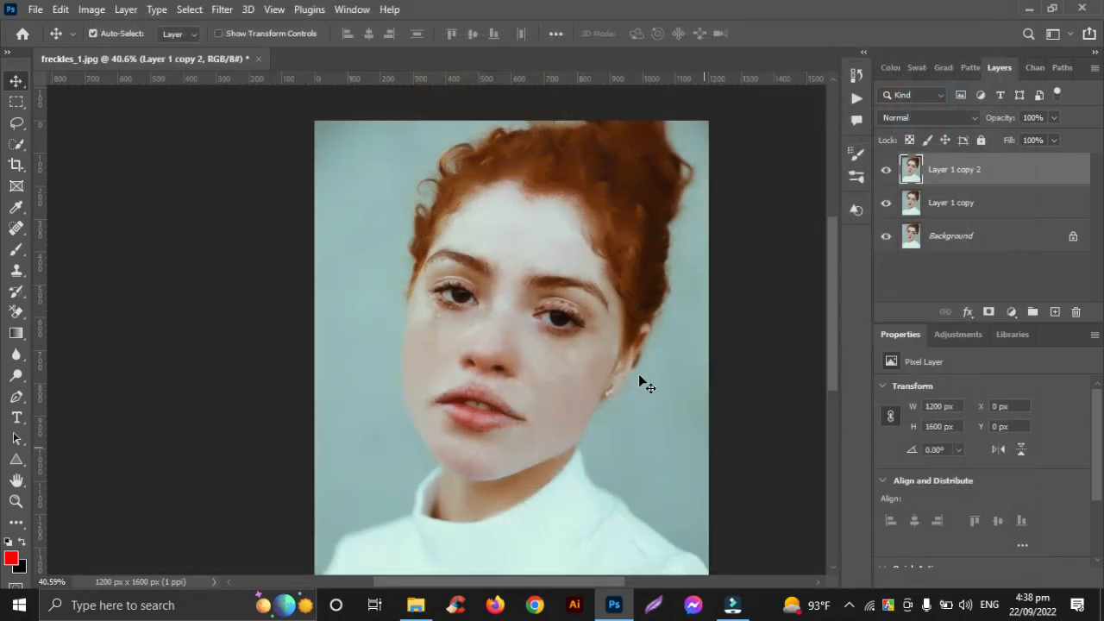
- Add a layer mask to Layer 1 copy 2, invert it to black and switch to the Brush tool
click(991, 312)
click(23, 542)
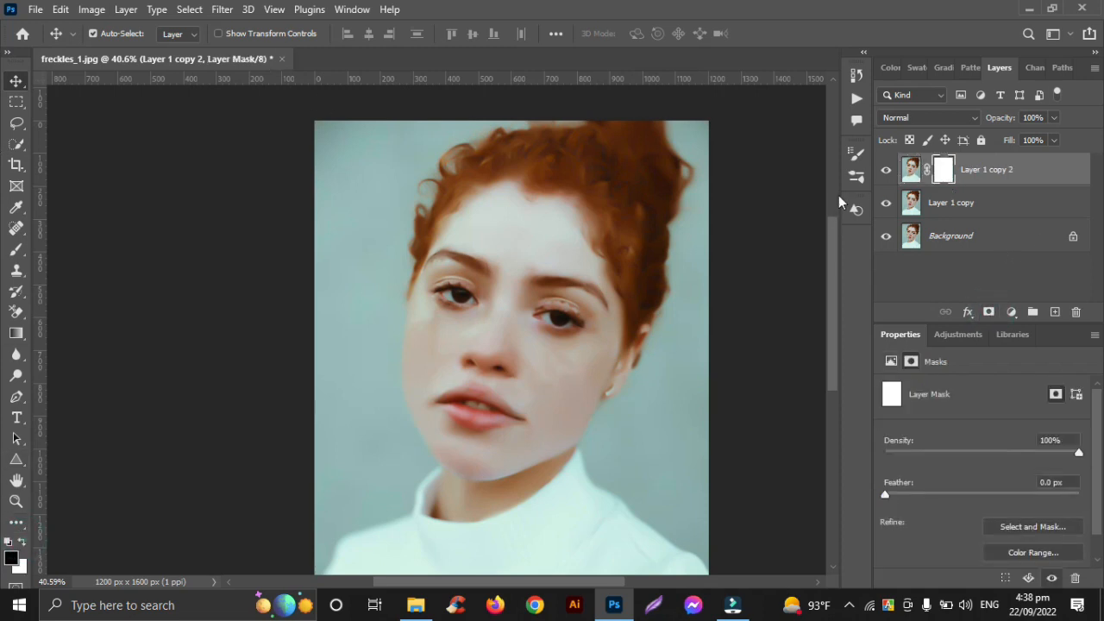
key(ctrl+i)
click(16, 250)
scroll(556, 396, up, 4)
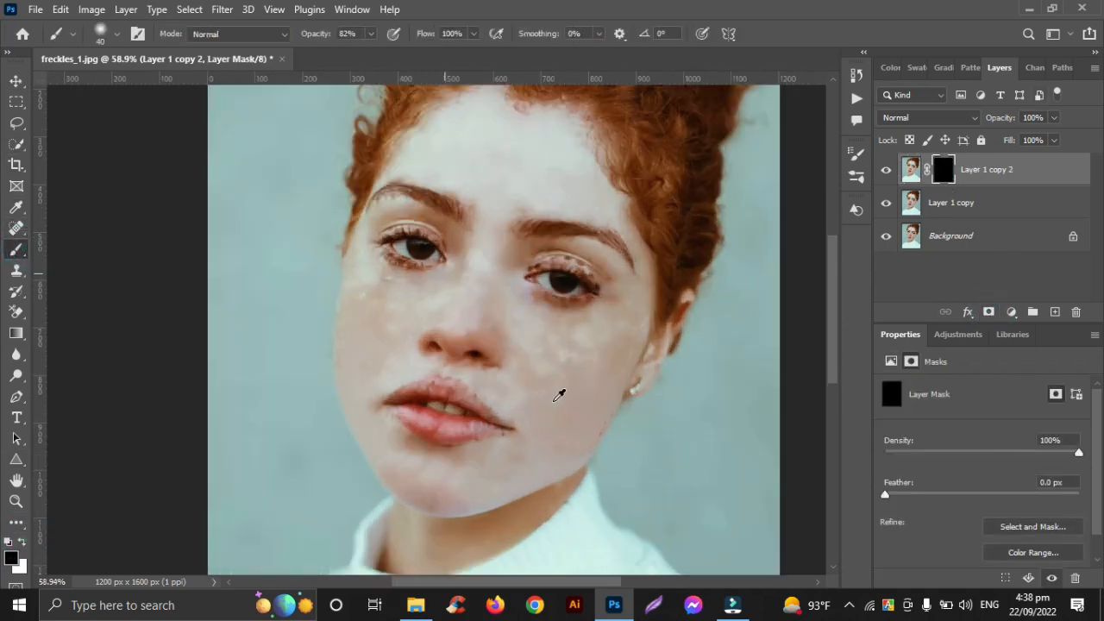
- Set the brush to 54% opacity and size 90 with white as foreground, and paint the mask over the right cheek and jaw
click(372, 34)
drag(369, 53, 349, 52)
click(535, 296)
click(22, 541)
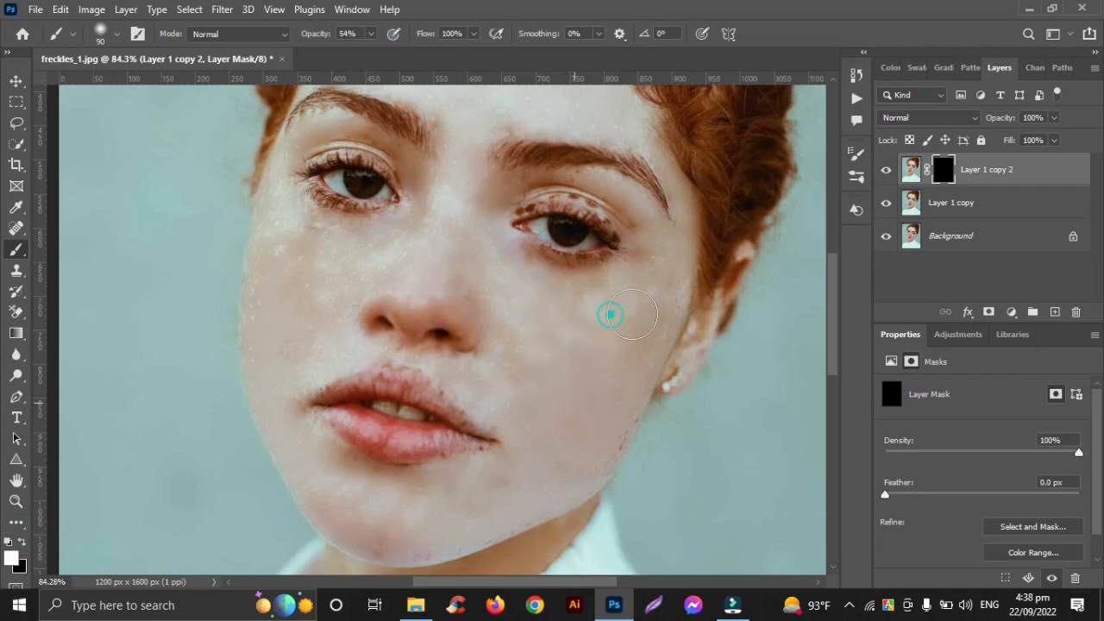
click(584, 454)
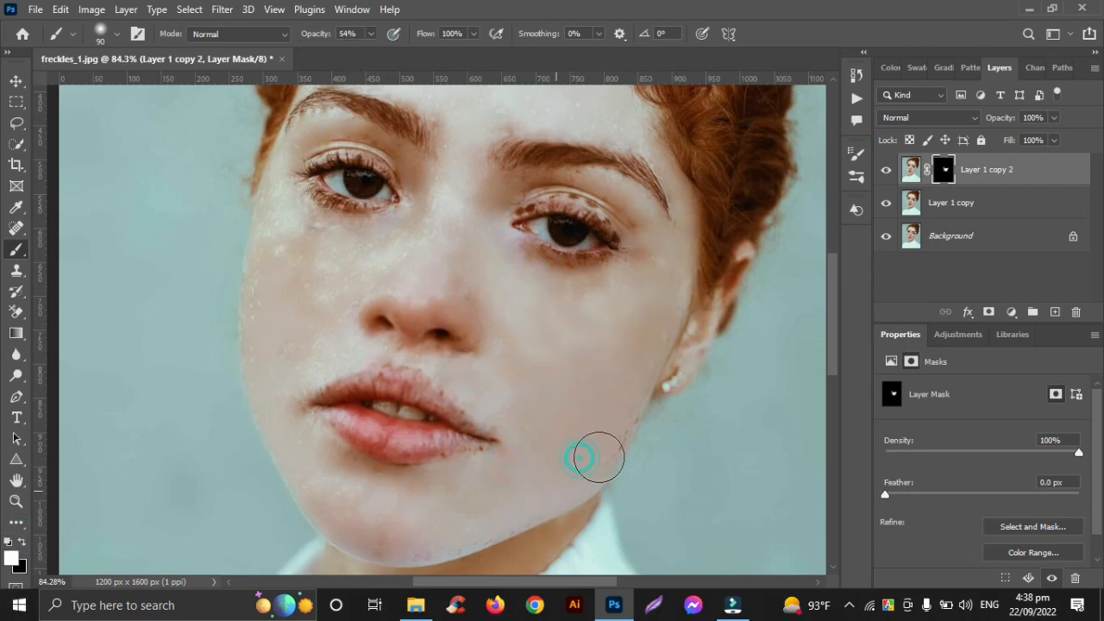
- Paint the mask over the left cheek and up the side of the nose, reducing the brush to size 70
drag(305, 239, 328, 233)
key(bracketleft)
key(bracketleft)
drag(278, 205, 280, 235)
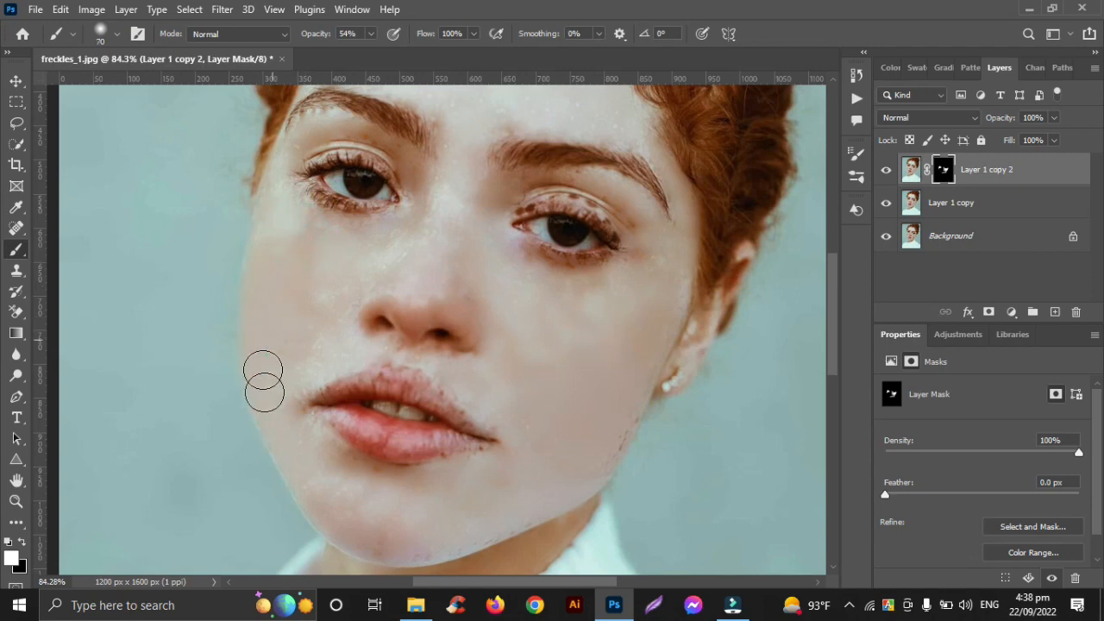
mouse_move(350, 348)
mouse_down()
mouse_move(369, 257)
mouse_move(333, 299)
mouse_move(442, 181)
mouse_up()
- Reduce the brush to size 60 and paint the mask beside the mouth and over the chin
key(bracketleft)
key(bracketleft)
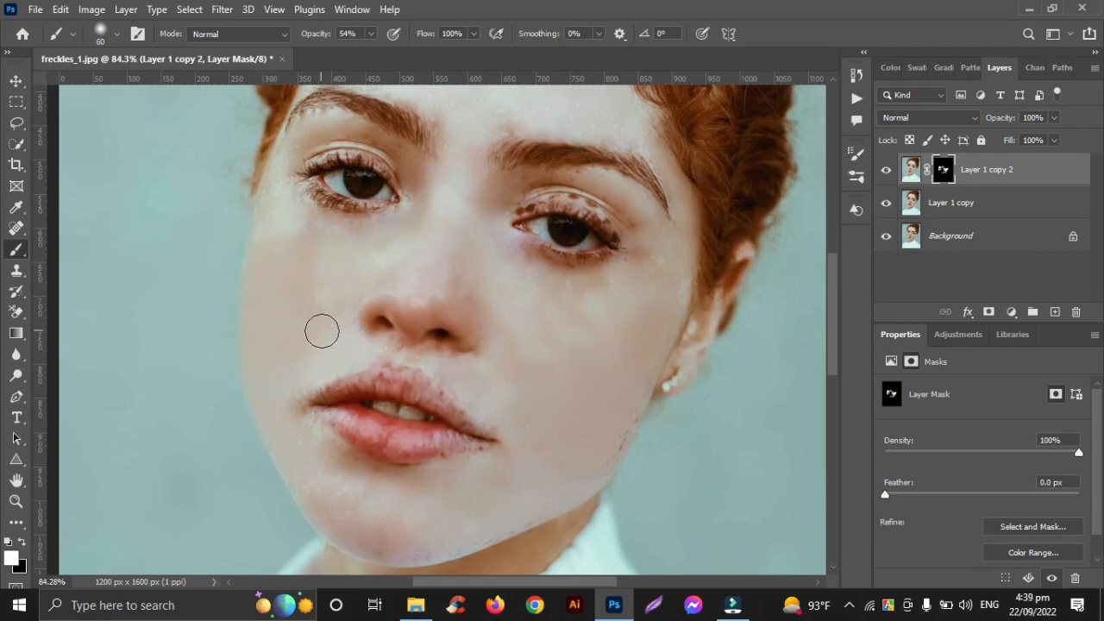
drag(314, 437, 327, 466)
drag(420, 535, 365, 539)
- Paint the mask over the forehead up to the hairline with brush sizes 90 and 80
scroll(449, 534, up, 3)
scroll(450, 533, up, 1)
key(bracketright)
key(bracketright)
key(bracketright)
key(bracketright)
key(bracketright)
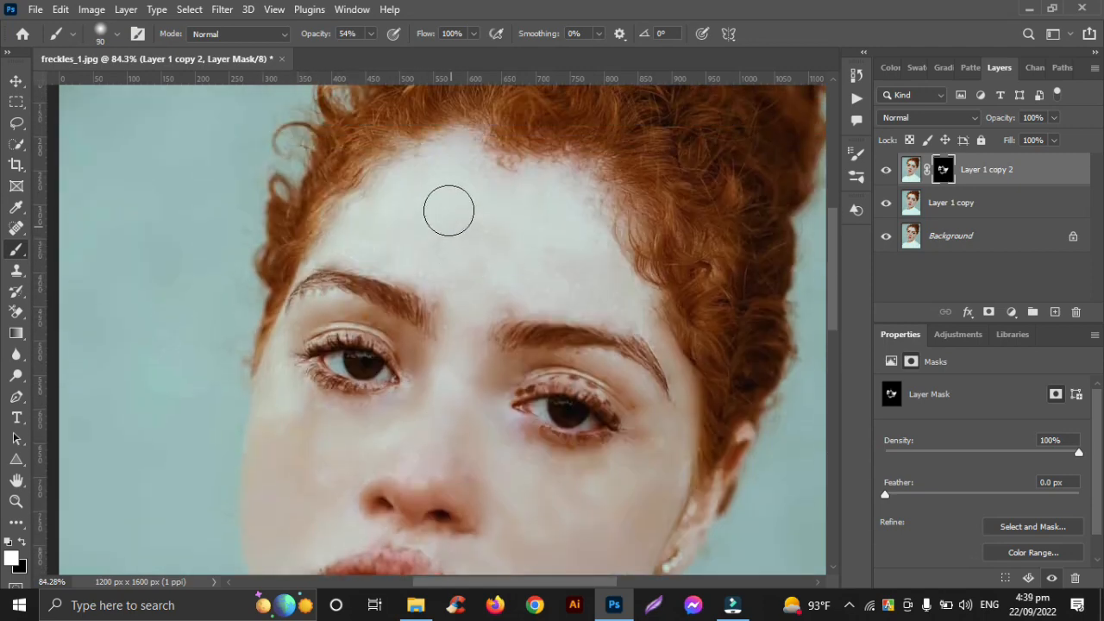
drag(478, 224, 446, 261)
key(bracketleft)
key(bracketleft)
drag(513, 279, 561, 293)
scroll(518, 332, up, 1)
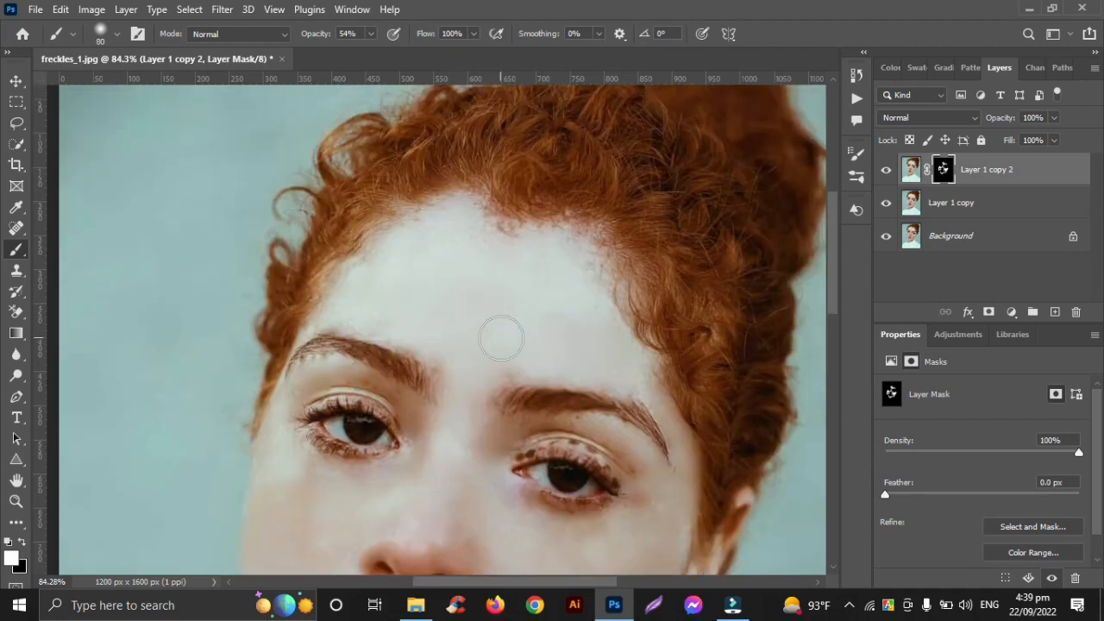
scroll(503, 336, up, 3)
mouse_move(370, 247)
mouse_down()
mouse_move(246, 264)
mouse_move(340, 284)
mouse_move(314, 239)
mouse_move(389, 164)
mouse_move(531, 247)
mouse_up()
- Reduce the brush to size 40 and paint the mask beside the right-hand brow, down the cheek edge and along the jaw and chin
scroll(520, 298, right, 2)
scroll(516, 291, down, 1)
key(bracketleft)
key(bracketleft)
key(bracketleft)
key(bracketleft)
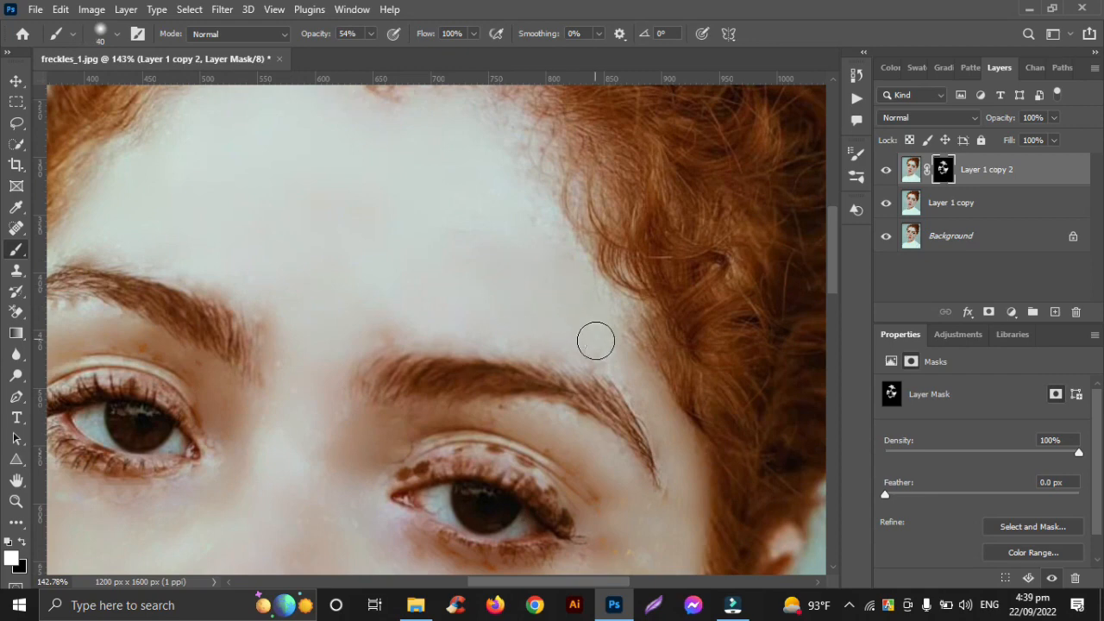
scroll(604, 535, down, 3)
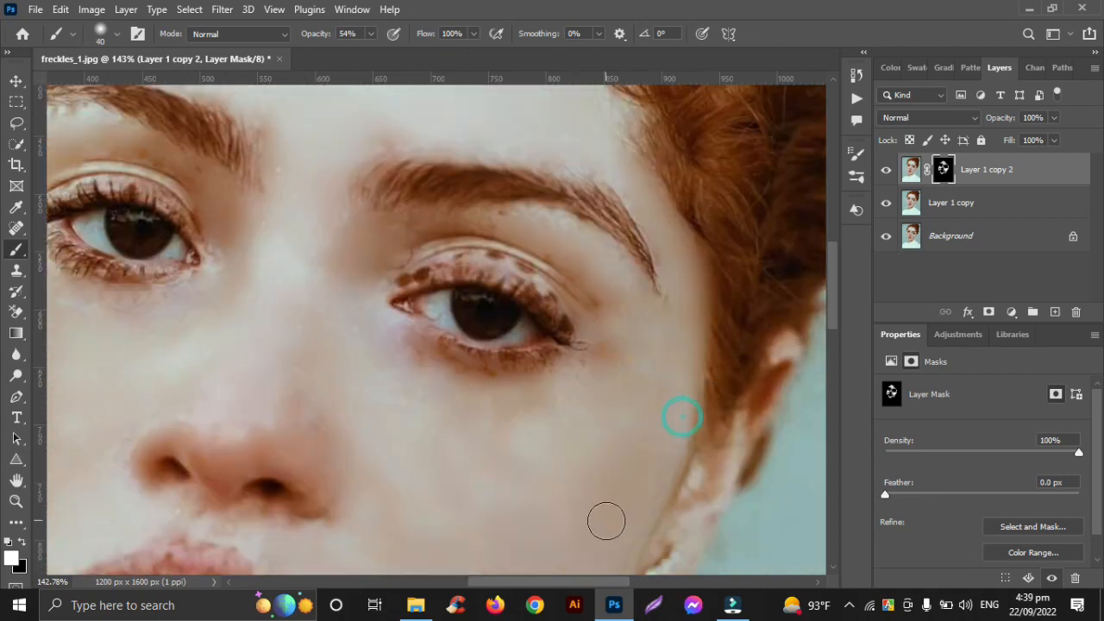
scroll(604, 517, down, 3)
scroll(562, 495, down, 2)
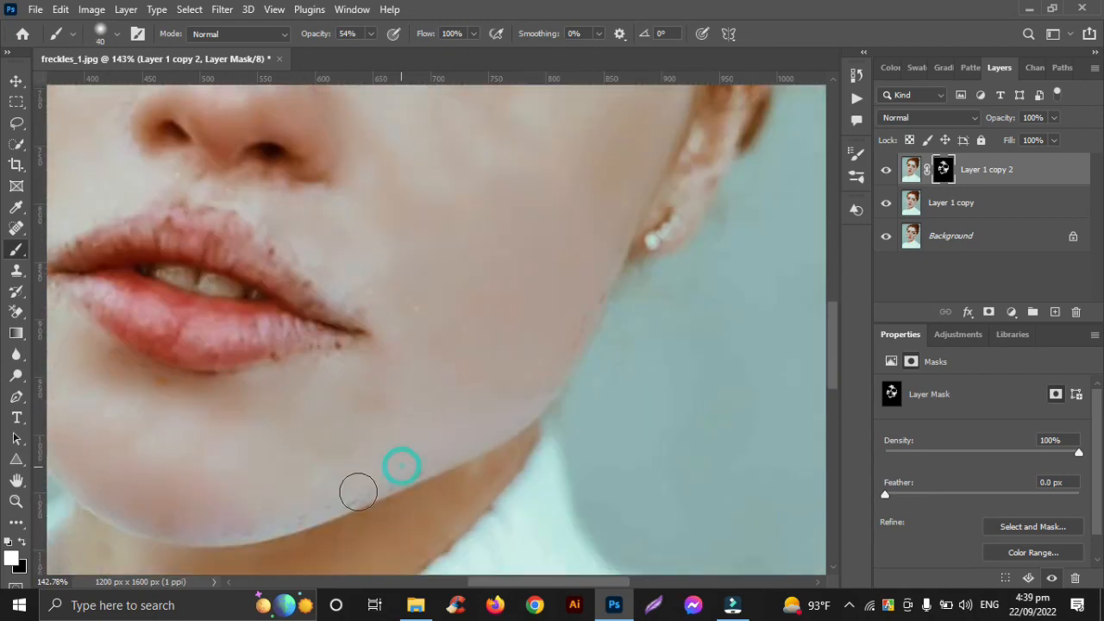
scroll(329, 488, left, 3)
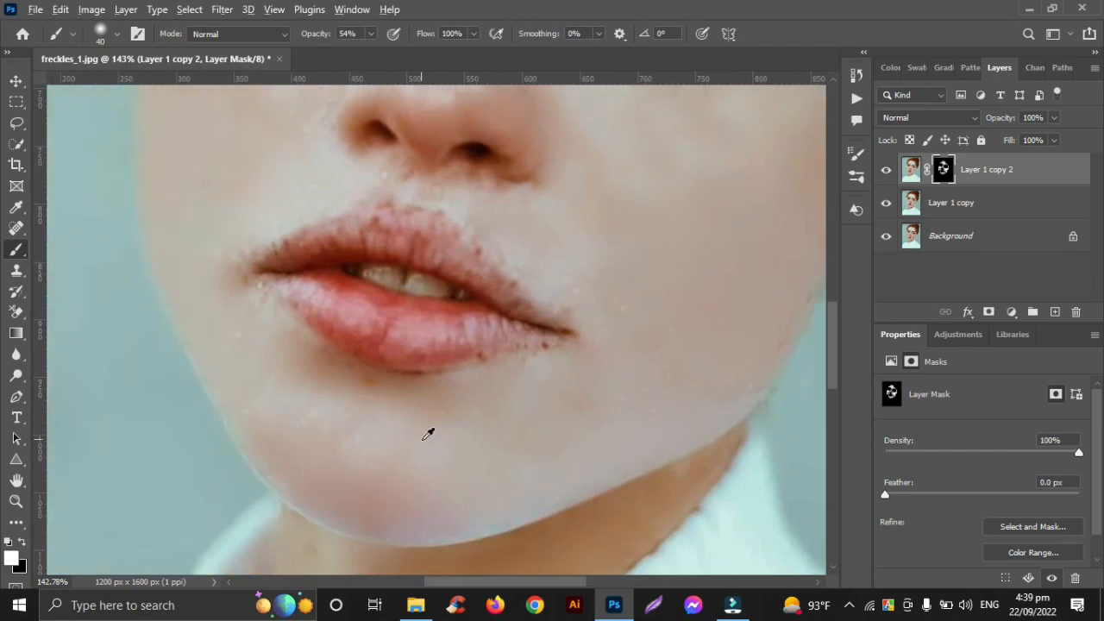
- Paint the mask along the left-hand side of the face, reducing the brush to size 25 for the area around the eyebrow
scroll(423, 438, down, 6)
scroll(340, 353, up, 2)
scroll(340, 353, left, 1)
scroll(339, 346, up, 5)
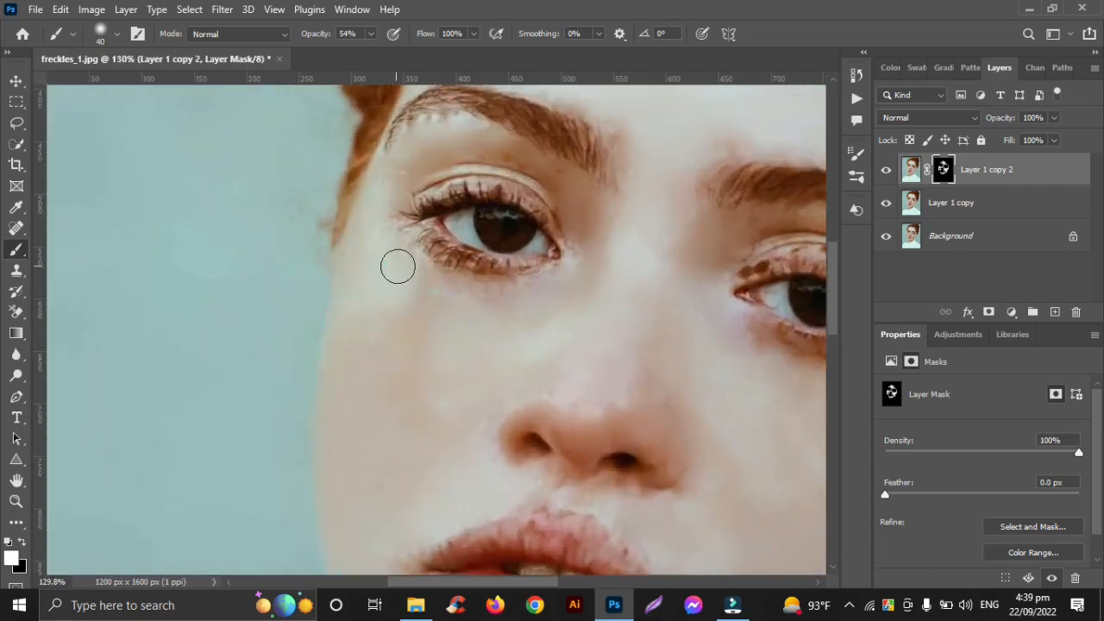
scroll(399, 183, up, 2)
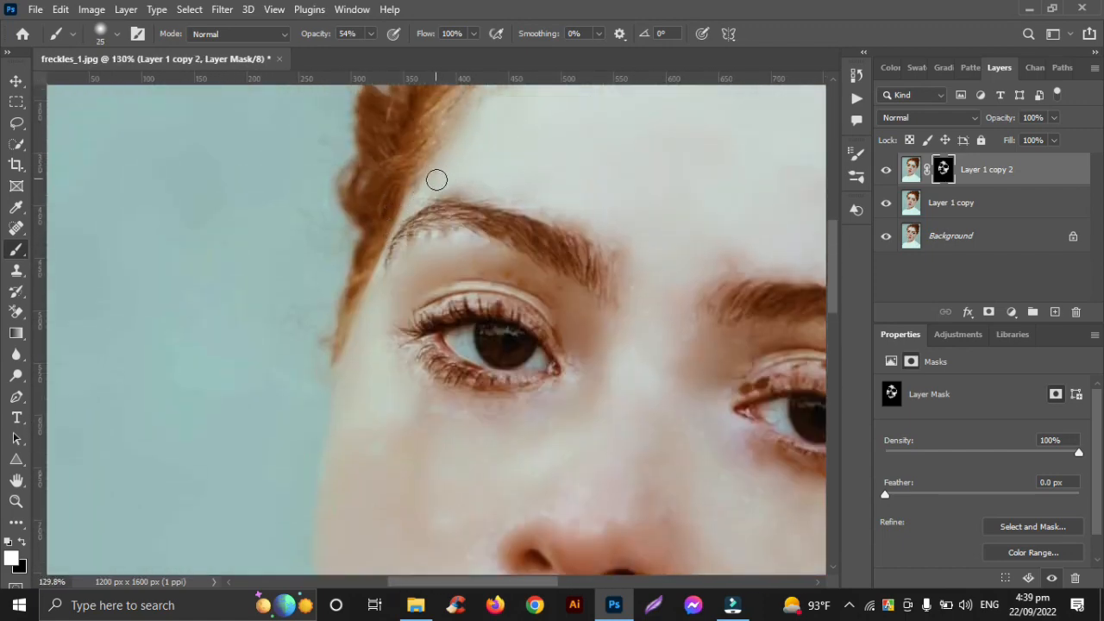
scroll(574, 374, down, 6)
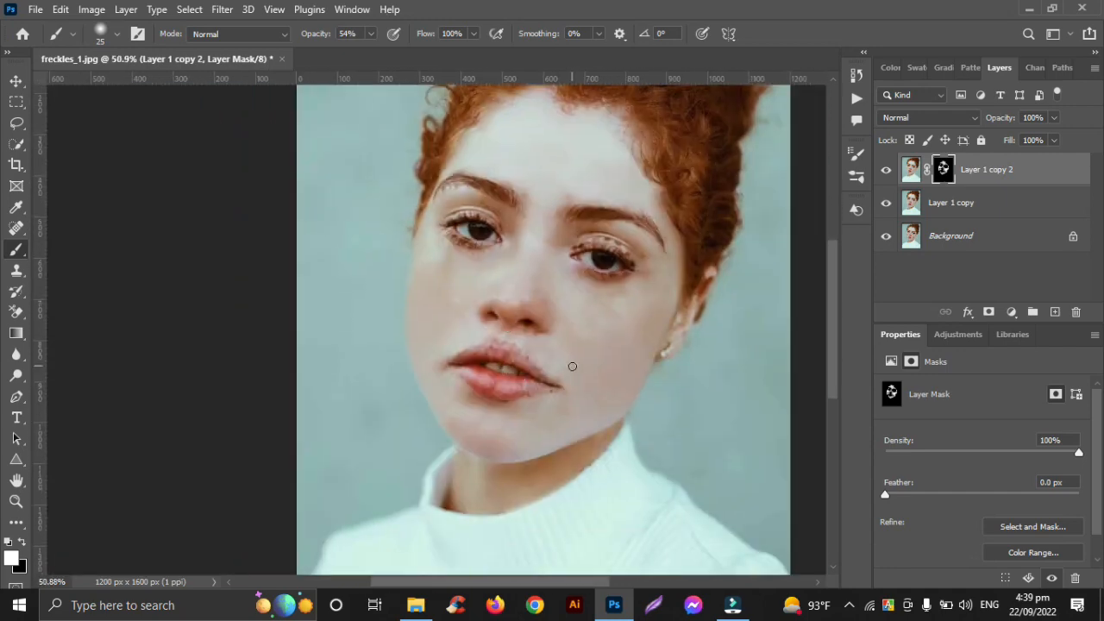
key(v)
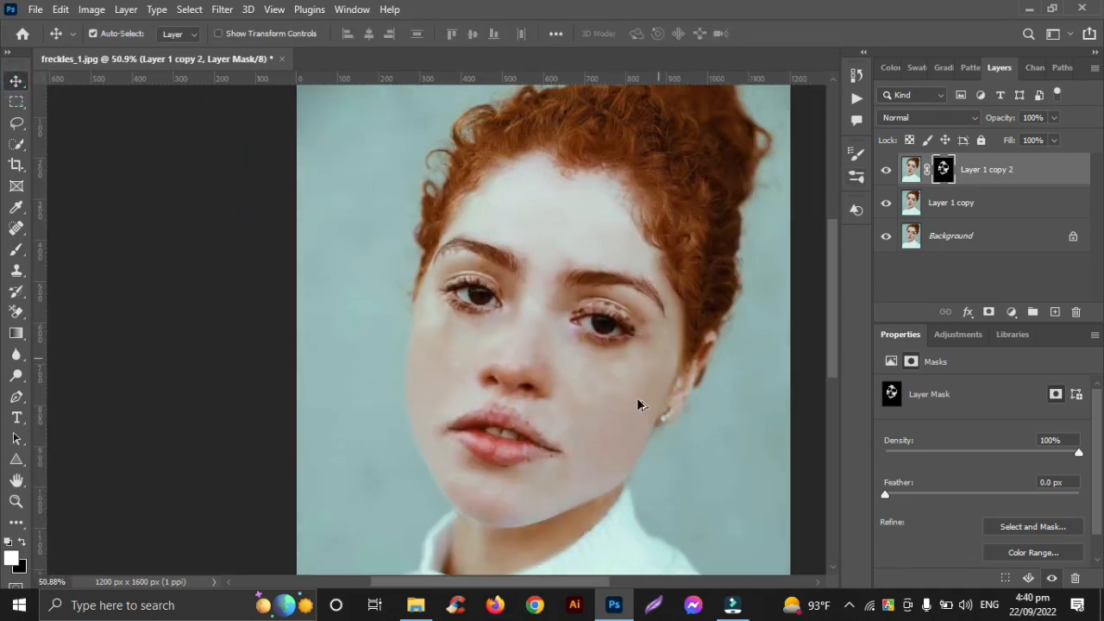
scroll(637, 398, up, 4)
scroll(637, 398, down, 3)
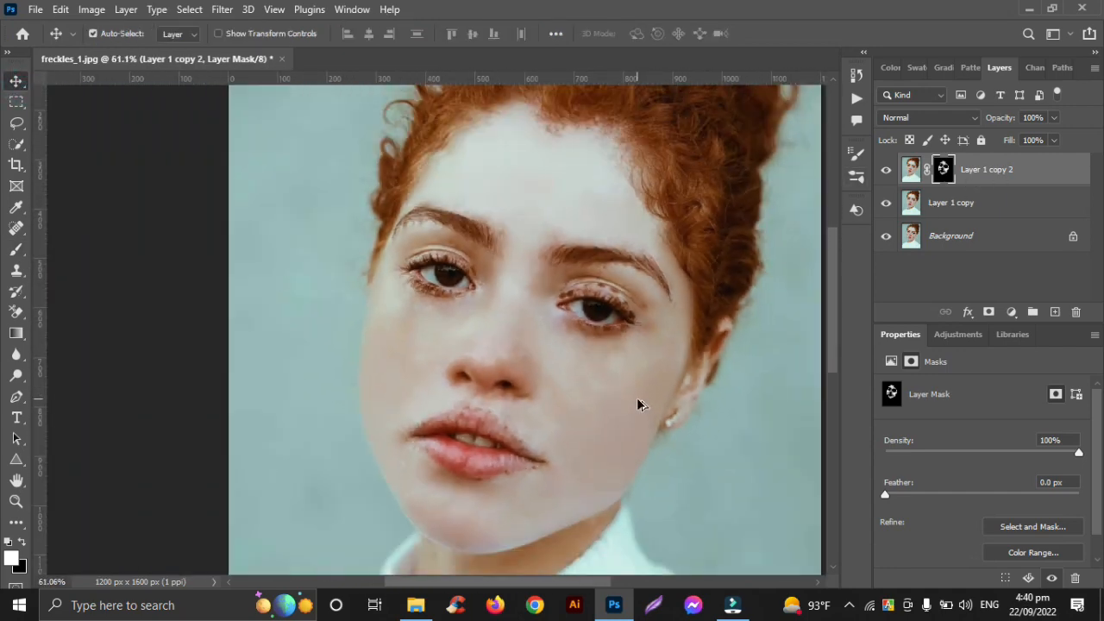
- Enlarge the mask brush to size 60 at 54% opacity and paint over the skin under the right-hand eye and the cheek
click(17, 248)
scroll(592, 371, up, 1)
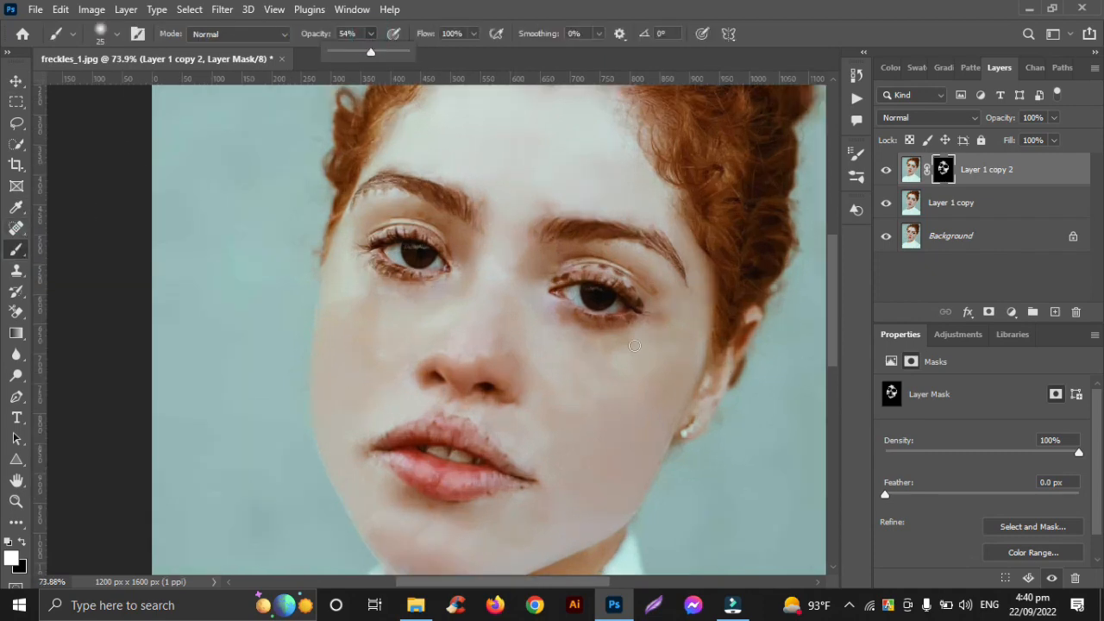
key(])
key(])
key(])
key(])
key(])
key(])
drag(540, 313, 558, 347)
drag(673, 368, 619, 455)
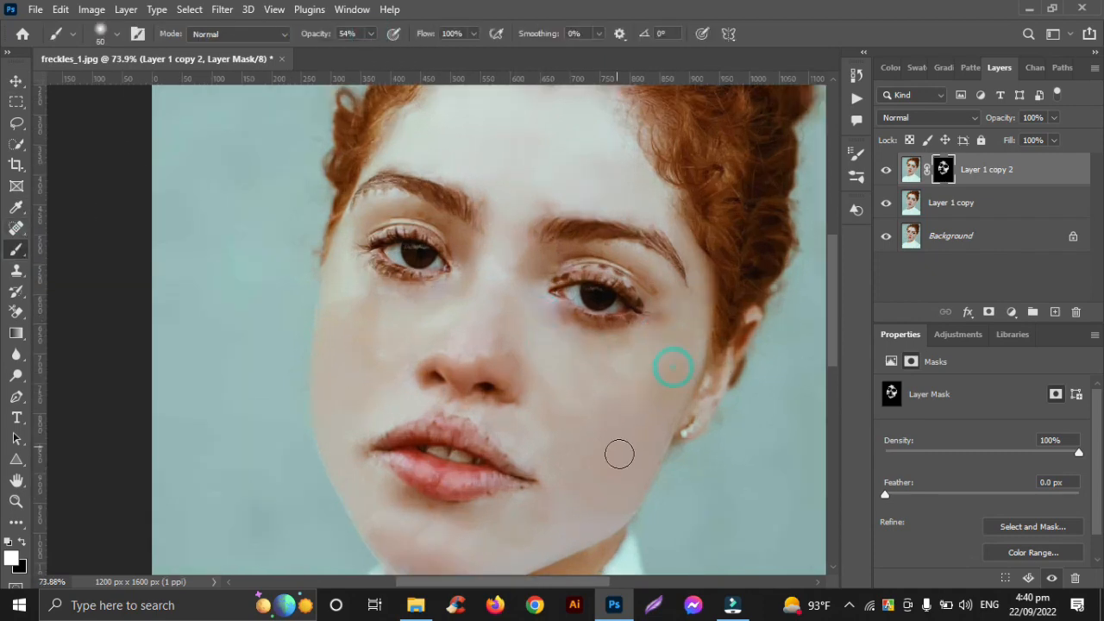
- Paint the mask over the left-hand cheek, between the eyebrows and down the nose
drag(424, 303, 372, 319)
mouse_move(362, 377)
mouse_down()
mouse_move(365, 332)
mouse_move(350, 362)
mouse_up()
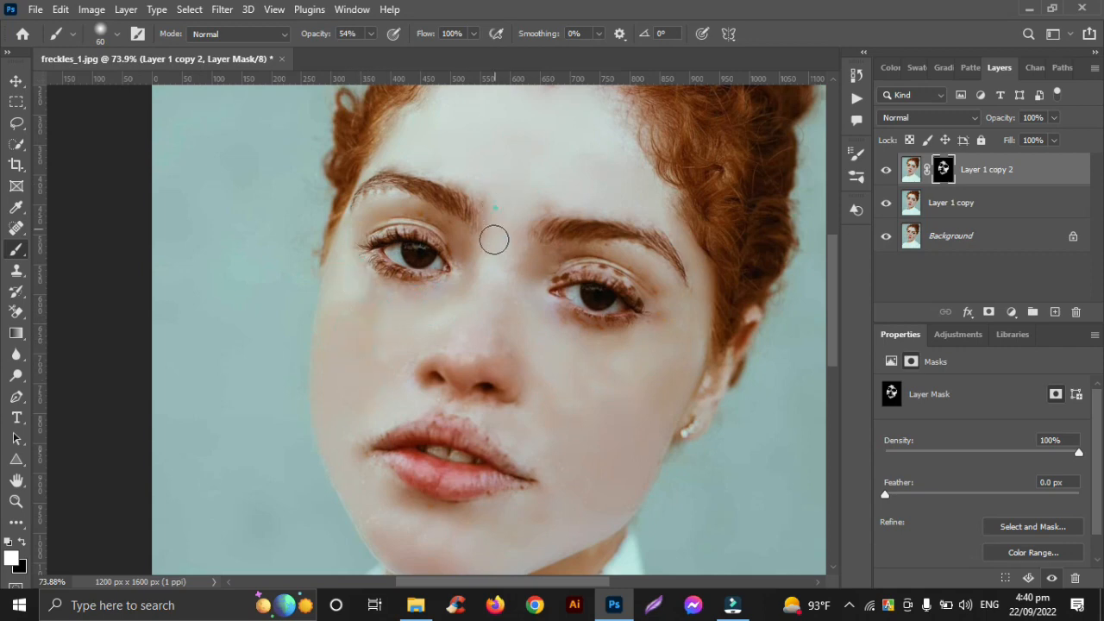
drag(443, 349, 488, 328)
scroll(457, 505, down, 3)
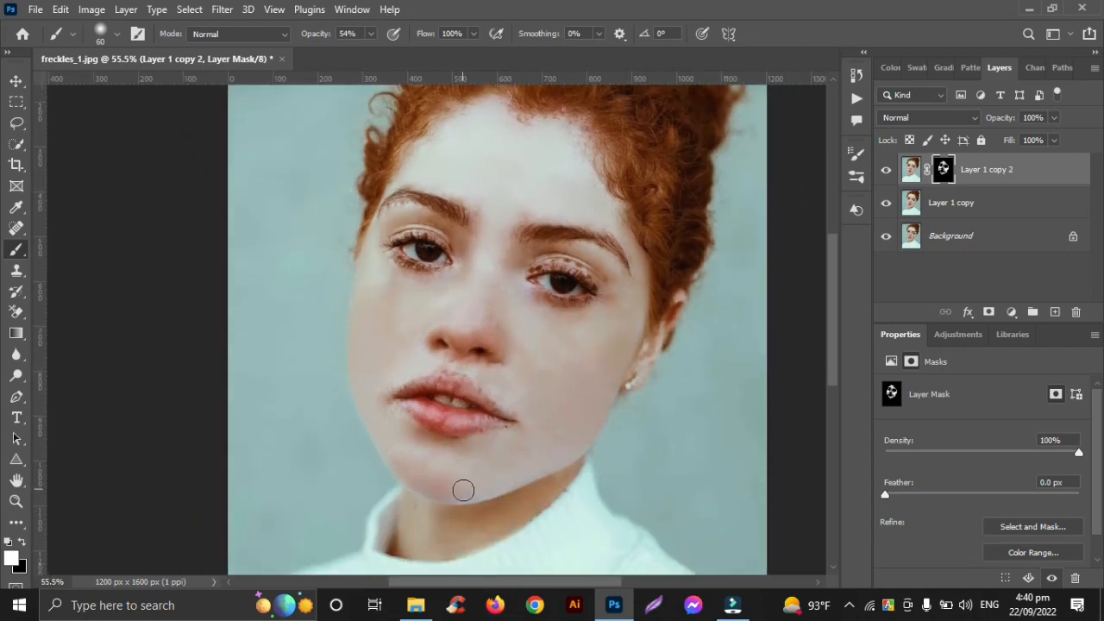
- Merge Layer 1 copy 2 and Layer 1 copy into one layer above the Background
click(17, 81)
shift+click(989, 200)
key(ctrl+e)
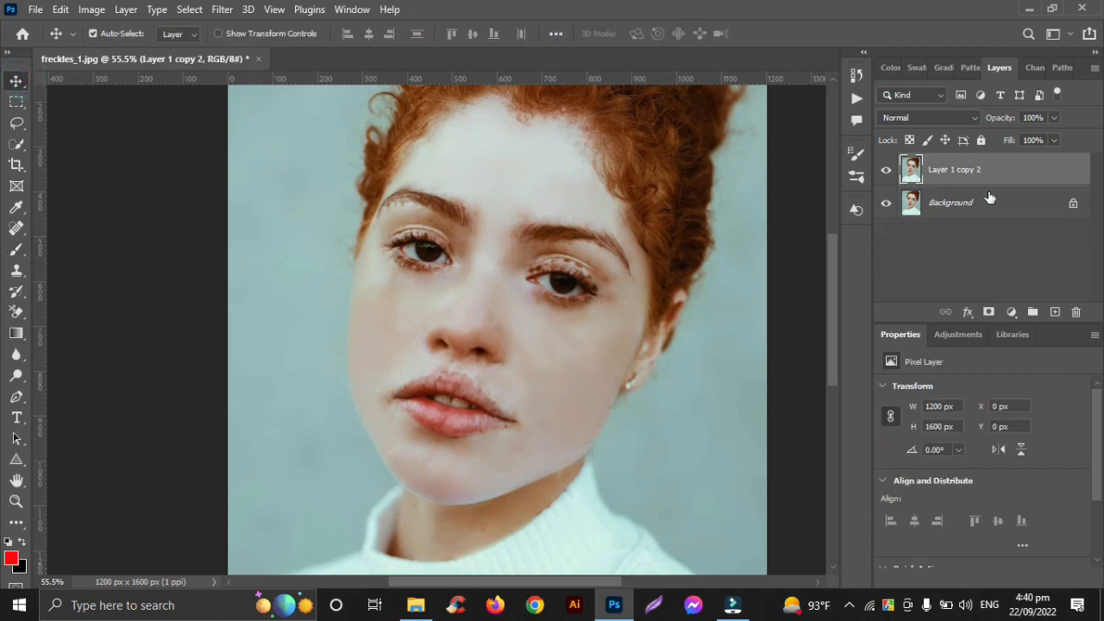
- Compare the retouched portrait with the original by repeatedly hiding and showing Layer 1 copy 2
click(885, 173)
click(885, 172)
click(885, 173)
click(884, 173)
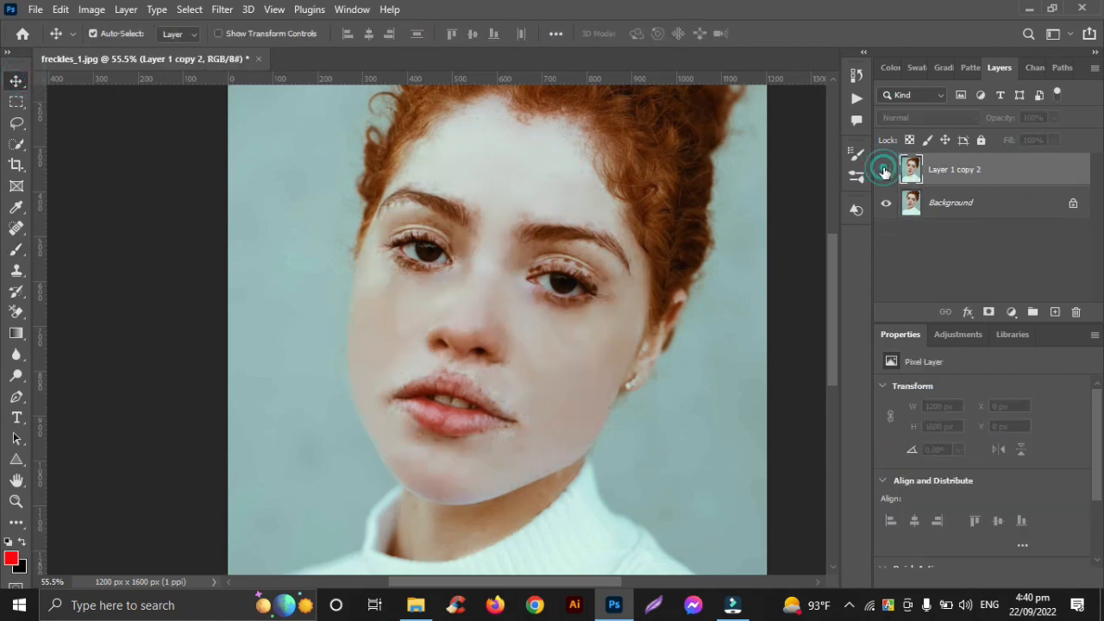
click(884, 172)
click(885, 172)
click(884, 172)
click(884, 171)
click(884, 171)
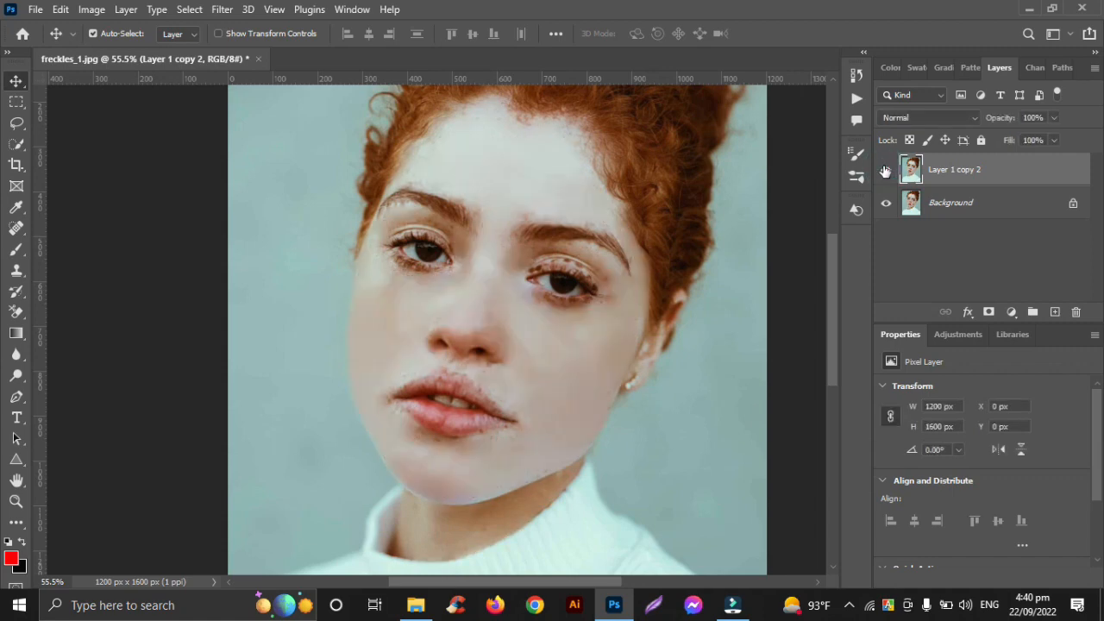
- Remove the dark spots at the inner corner of the right-hand eye's upper lid with the Spot Healing Brush at size 9
scroll(586, 319, up, 6)
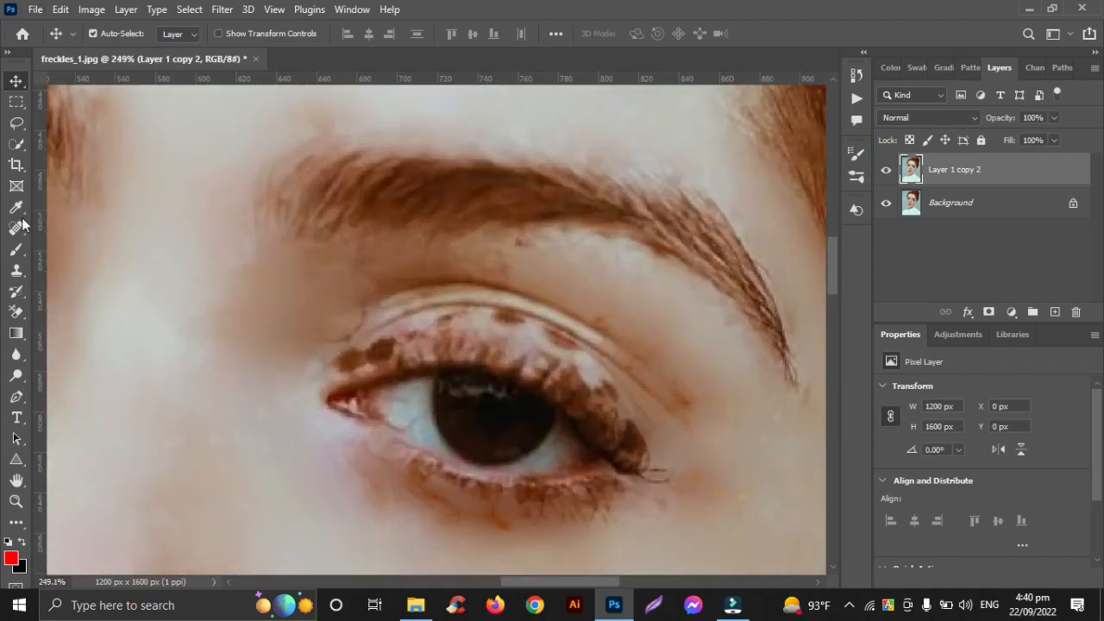
click(16, 228)
click(95, 228)
scroll(382, 346, up, 2)
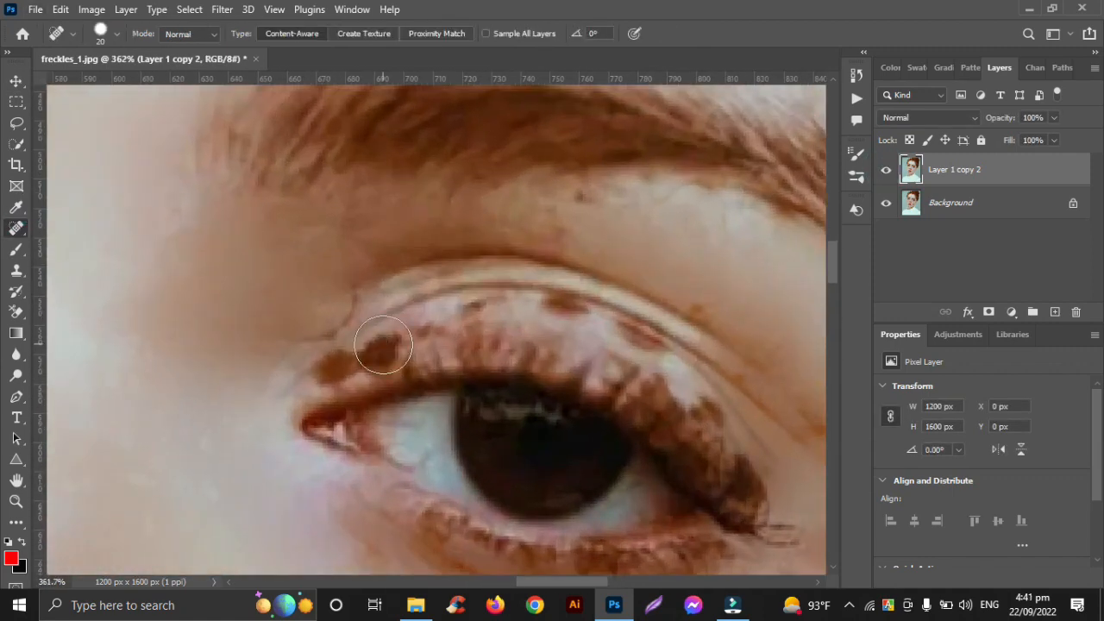
key(bracketleft)
key(bracketleft)
click(394, 340)
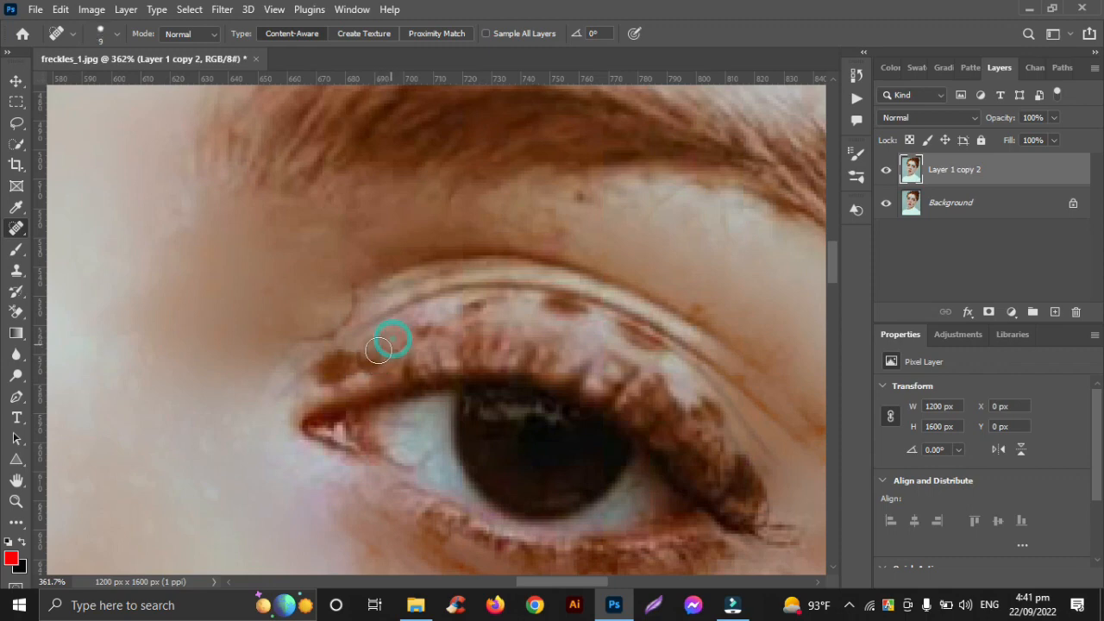
drag(322, 377, 375, 359)
click(371, 365)
click(337, 372)
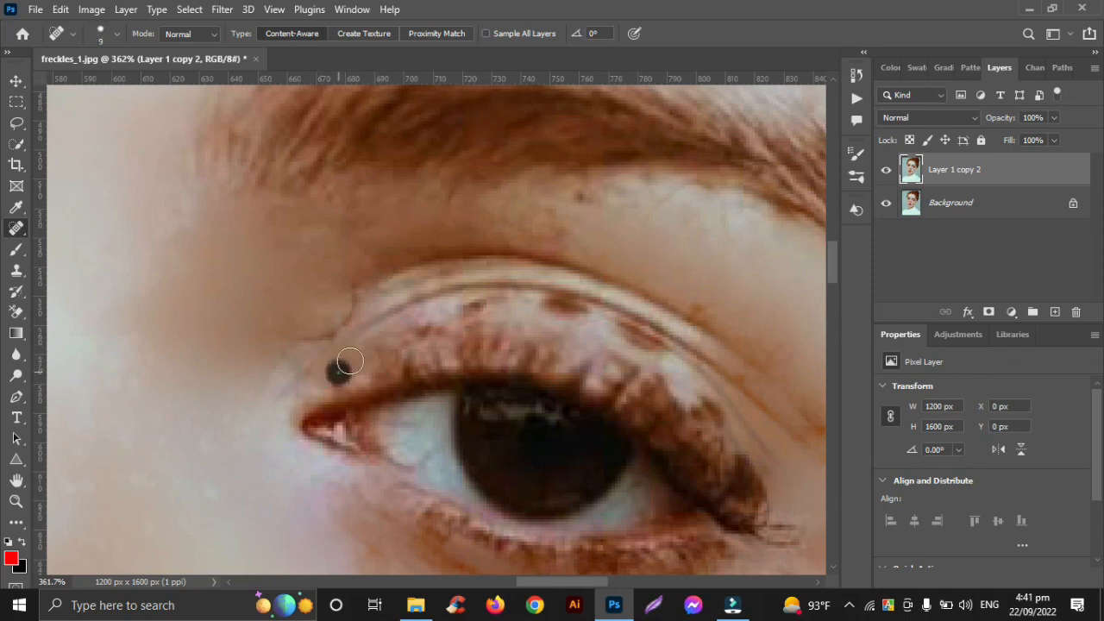
click(389, 342)
- Heal the brown spots along the middle and outer part of the right-hand eye's upper lid
drag(461, 311, 492, 305)
drag(554, 301, 576, 304)
drag(634, 334, 652, 342)
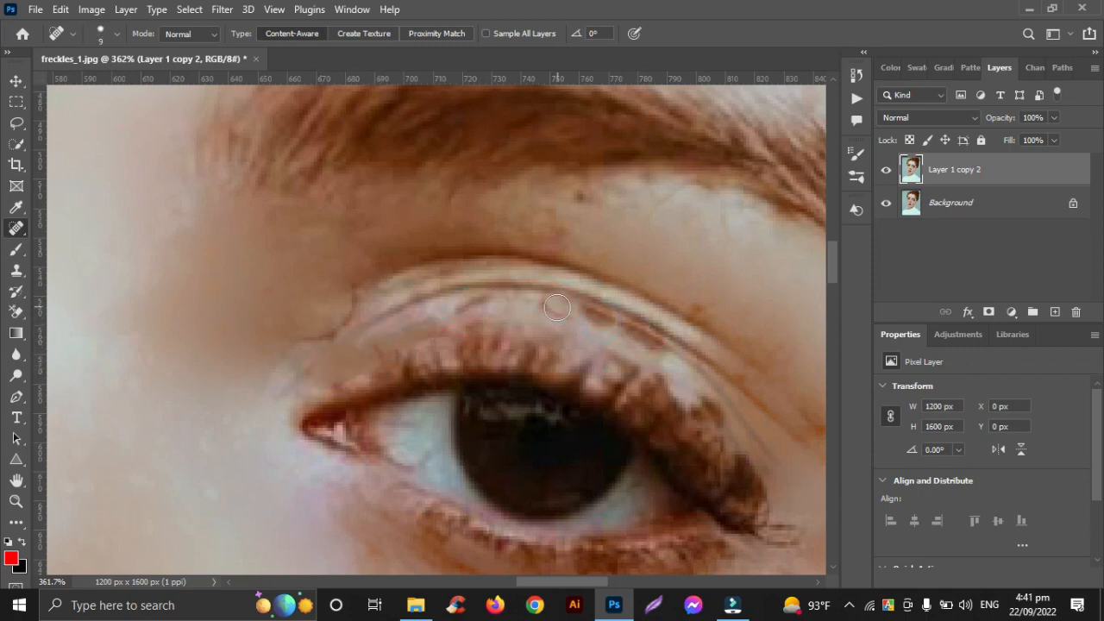
click(464, 311)
click(709, 412)
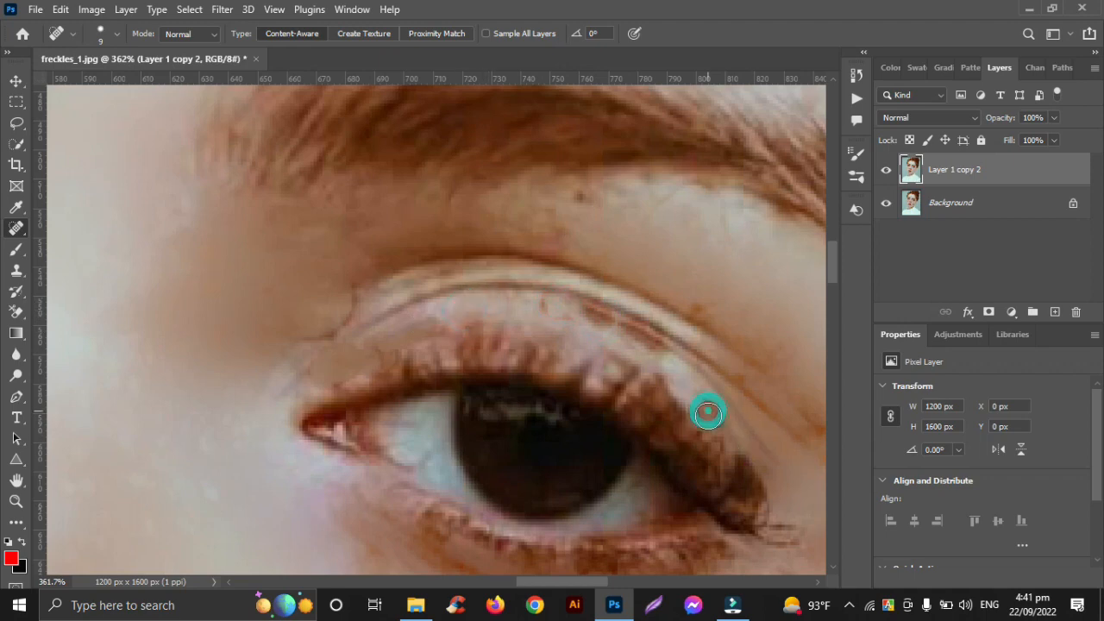
click(742, 469)
- Heal the orange spots beneath the lower lashes of the right-hand eye
scroll(517, 453, down, 3)
click(540, 456)
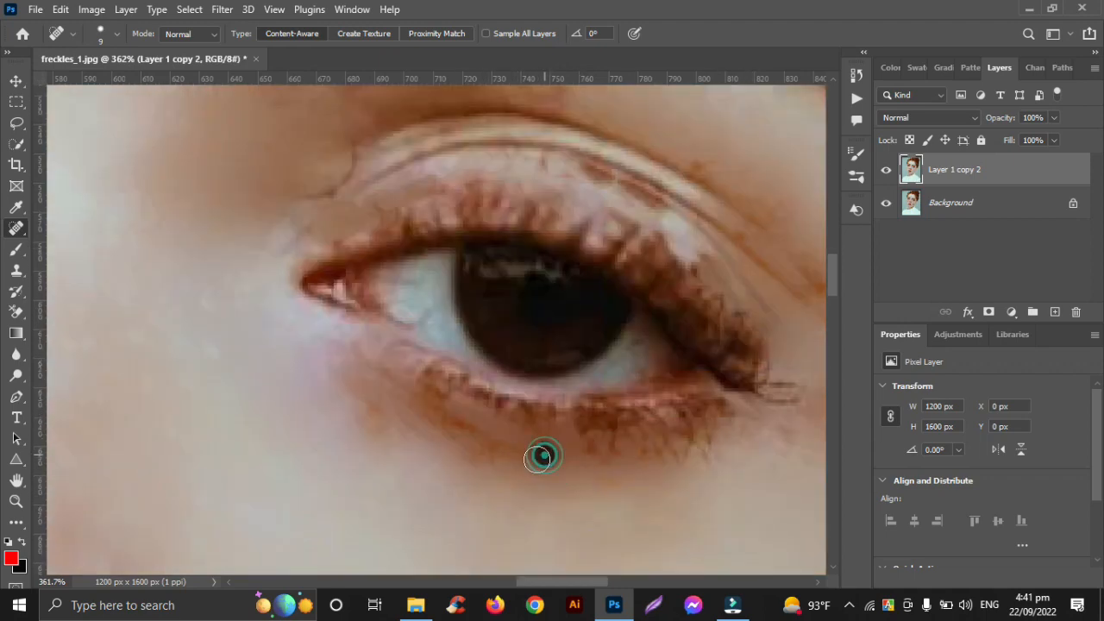
click(465, 434)
- Heal the spots on the left-hand eye's upper lid and near its inner corner
scroll(592, 486, down, 3)
scroll(593, 491, left, 2)
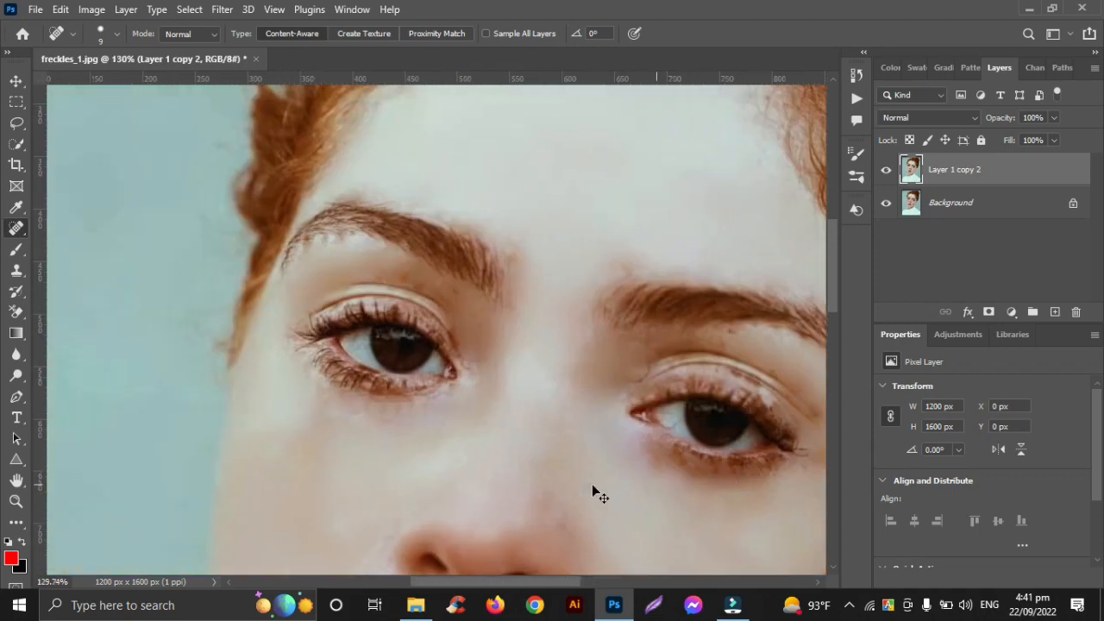
scroll(451, 399, up, 5)
click(370, 264)
click(399, 286)
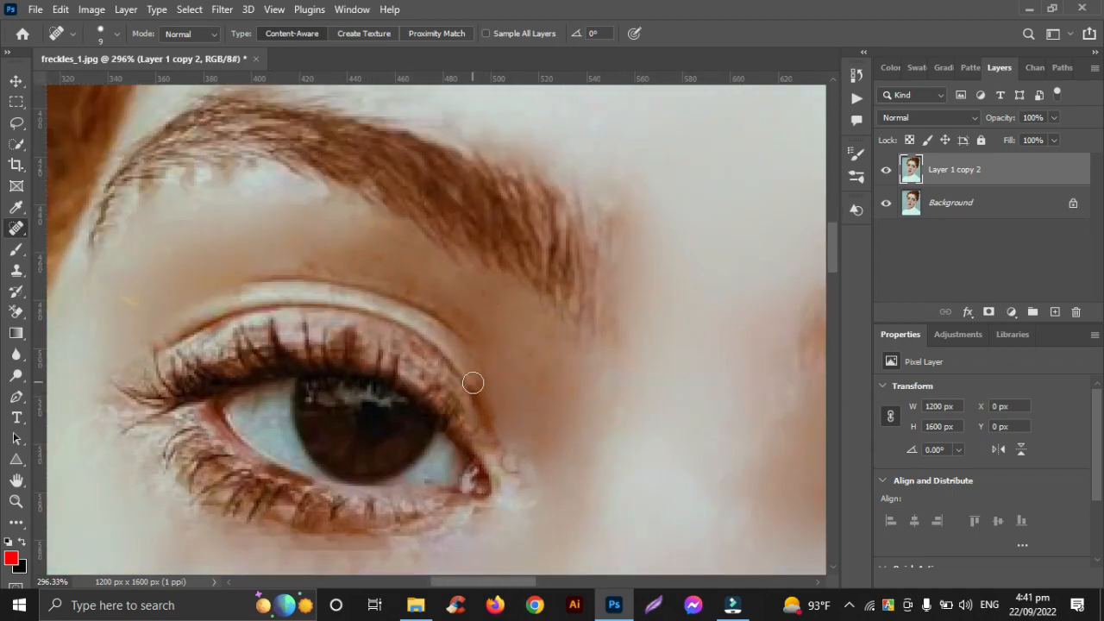
click(500, 424)
click(513, 423)
click(486, 389)
click(359, 325)
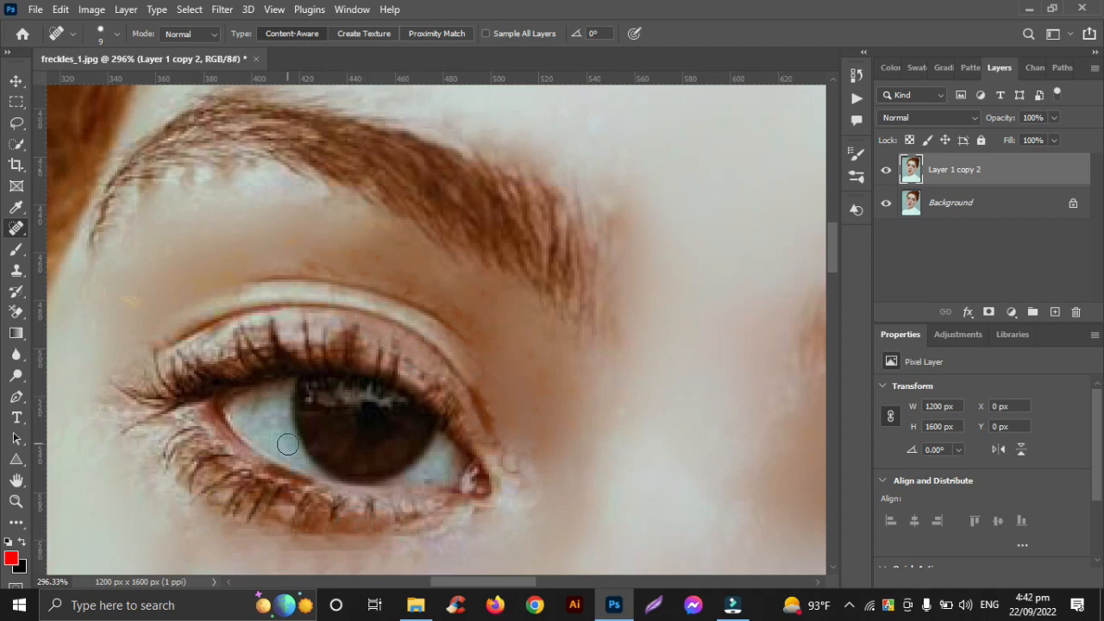
- Reduce the healing brush to size 6 and heal the spots along the right-hand eye's upper lid crease
scroll(289, 445, down, 5)
scroll(289, 440, down, 4)
scroll(288, 437, right, 3)
scroll(469, 276, up, 4)
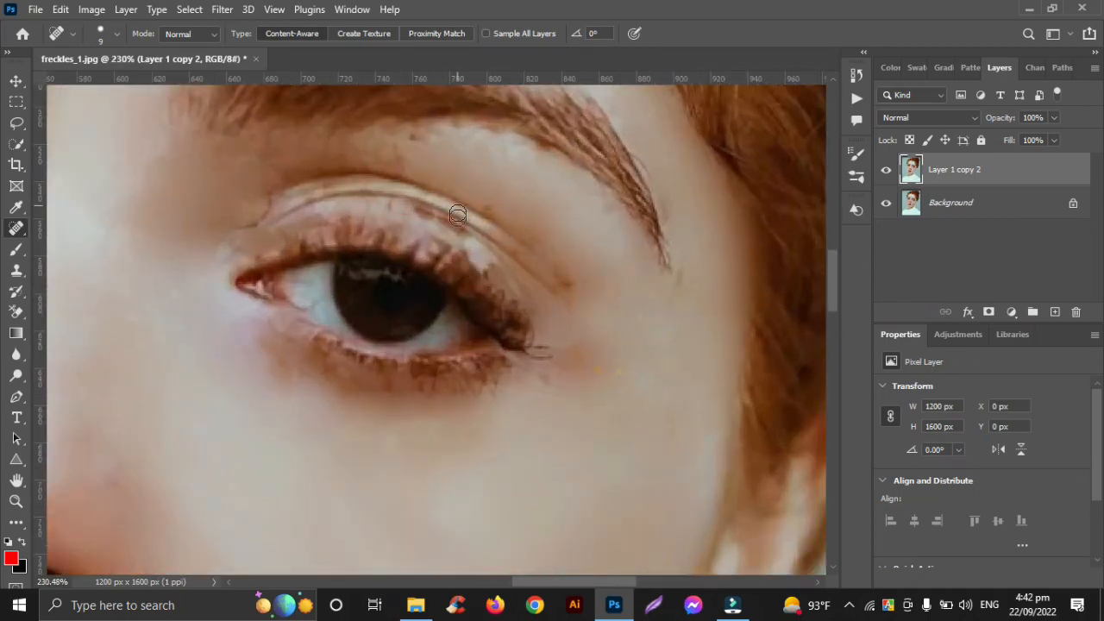
scroll(457, 214, up, 2)
key(bracketleft)
drag(464, 246, 380, 207)
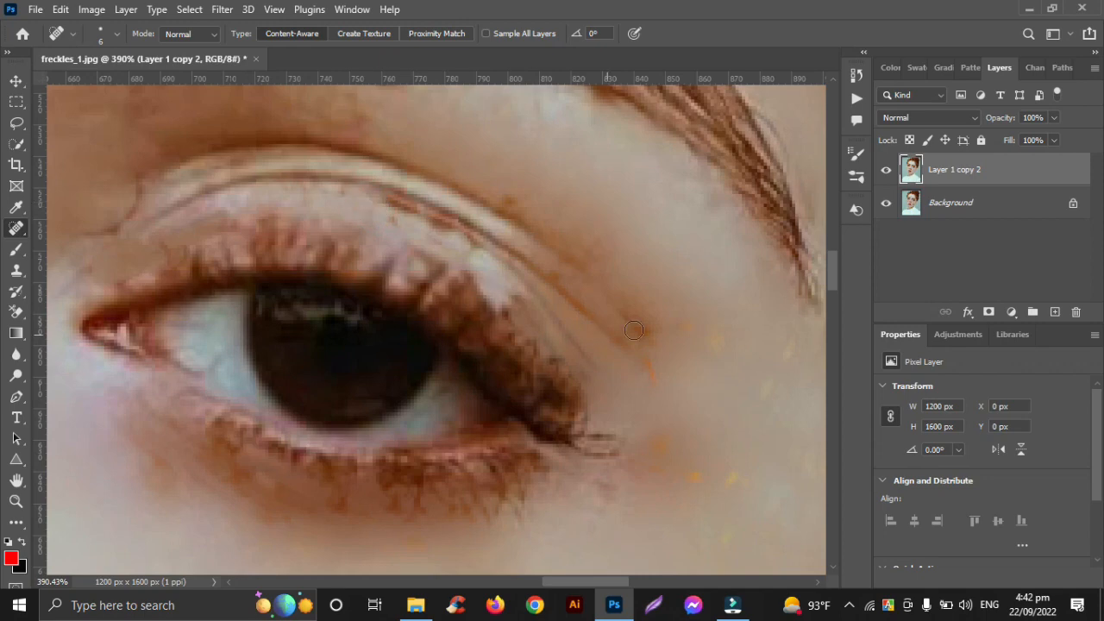
scroll(525, 202, up, 2)
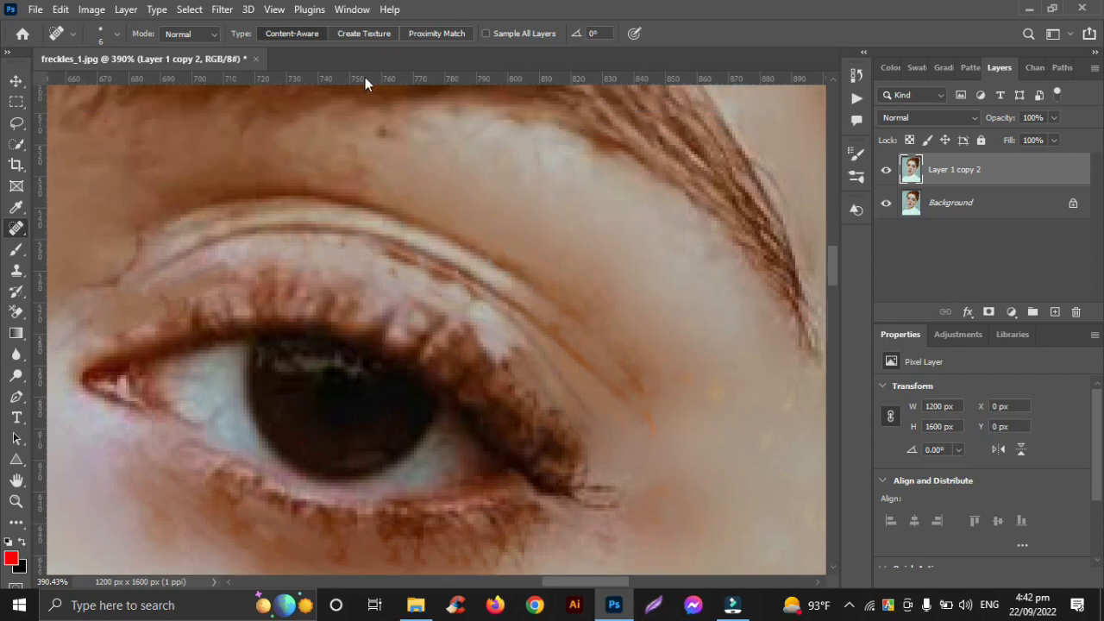
- Heal the dark spots along the edge of the lower lip, enlarging the healing brush to size 10
scroll(458, 190, down, 7)
scroll(287, 377, up, 4)
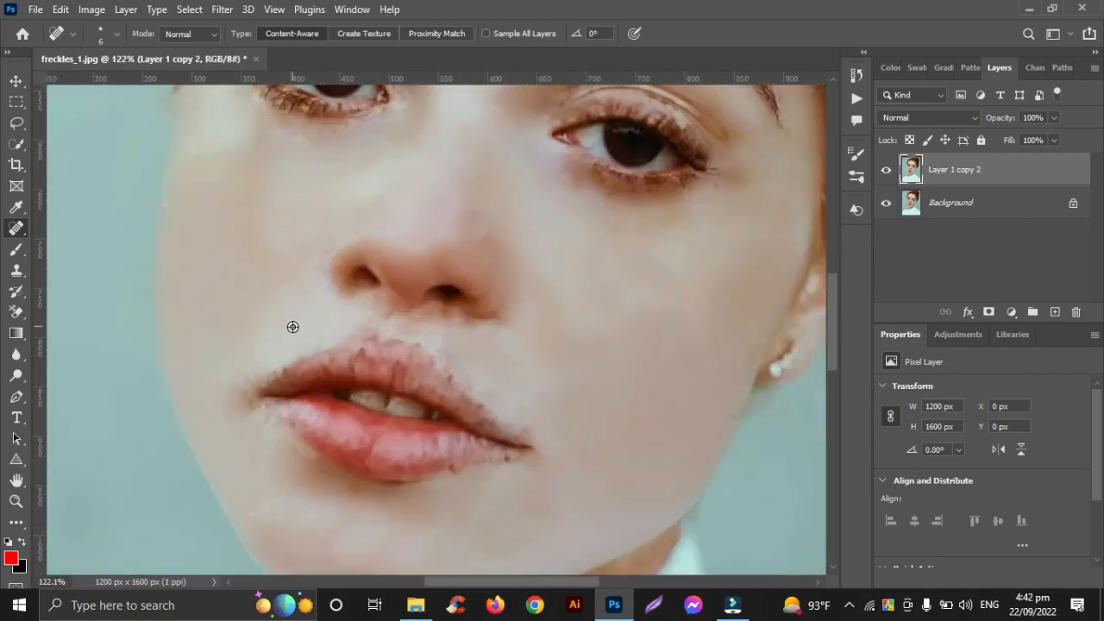
scroll(297, 328, down, 3)
scroll(551, 426, up, 2)
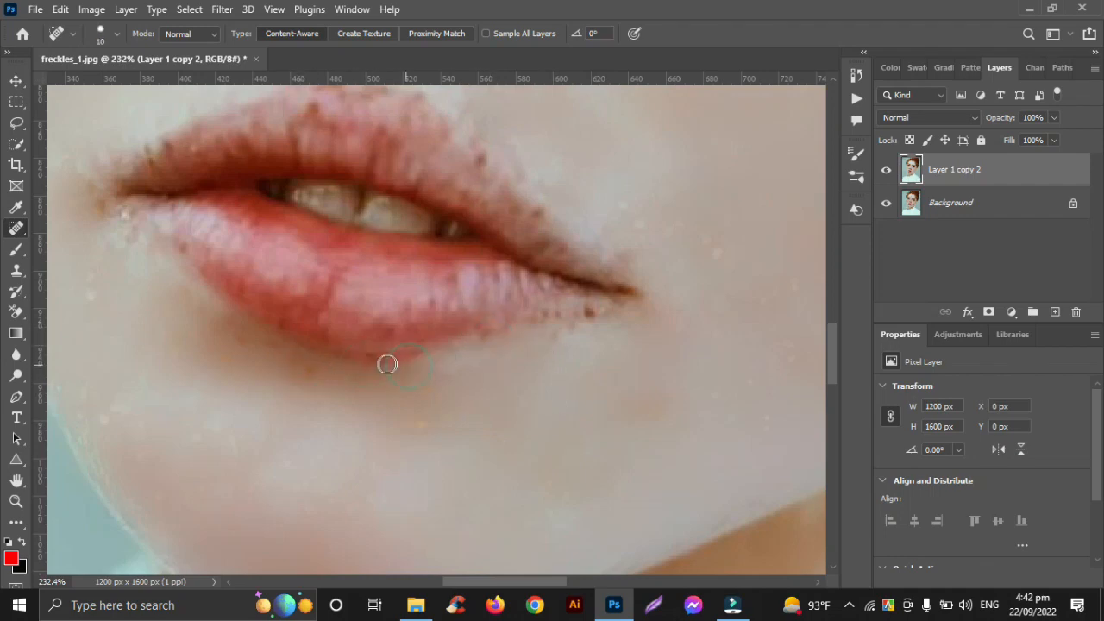
scroll(541, 313, up, 3)
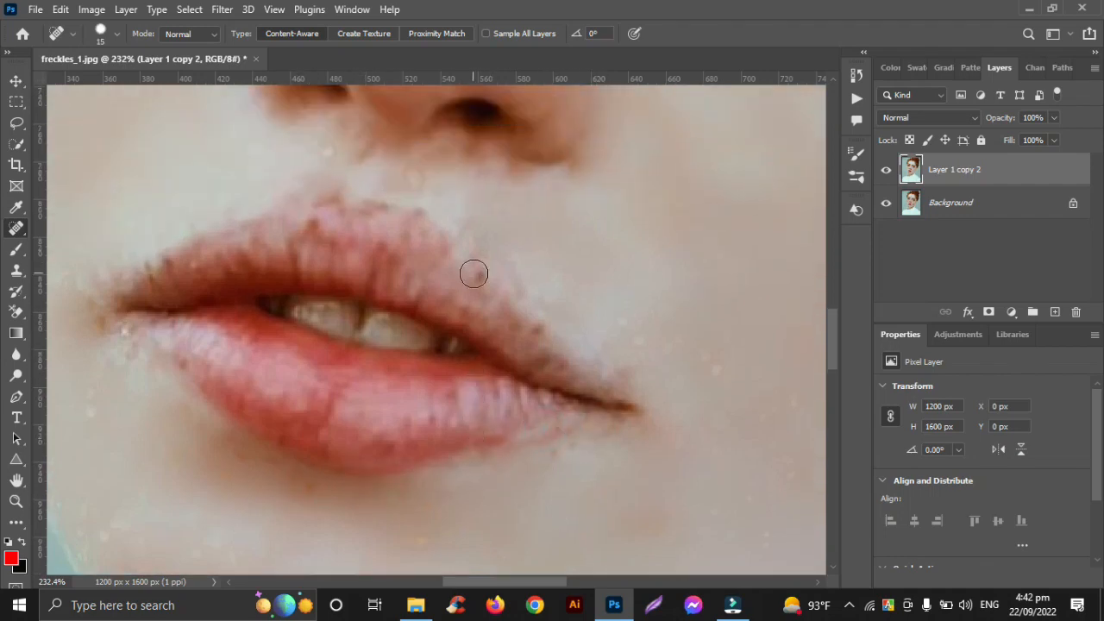
- Heal the remaining dark spots along the upper lip's edge and across its surface with the healing brush at size 10
key(bracketright)
key(bracketright)
key(bracketright)
click(328, 205)
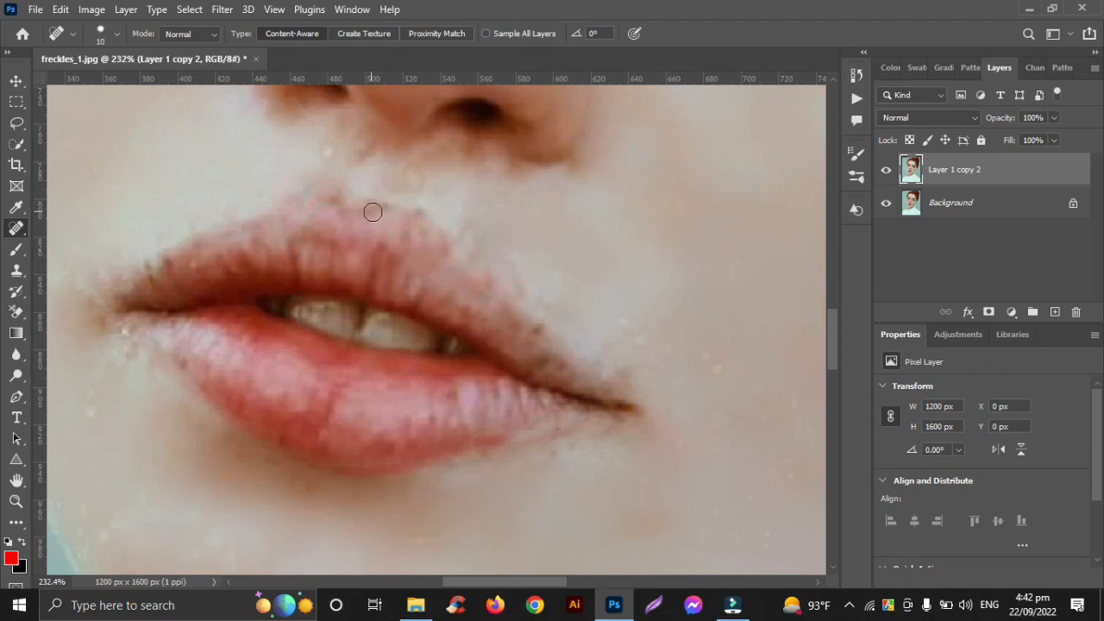
scroll(147, 335, left, 3)
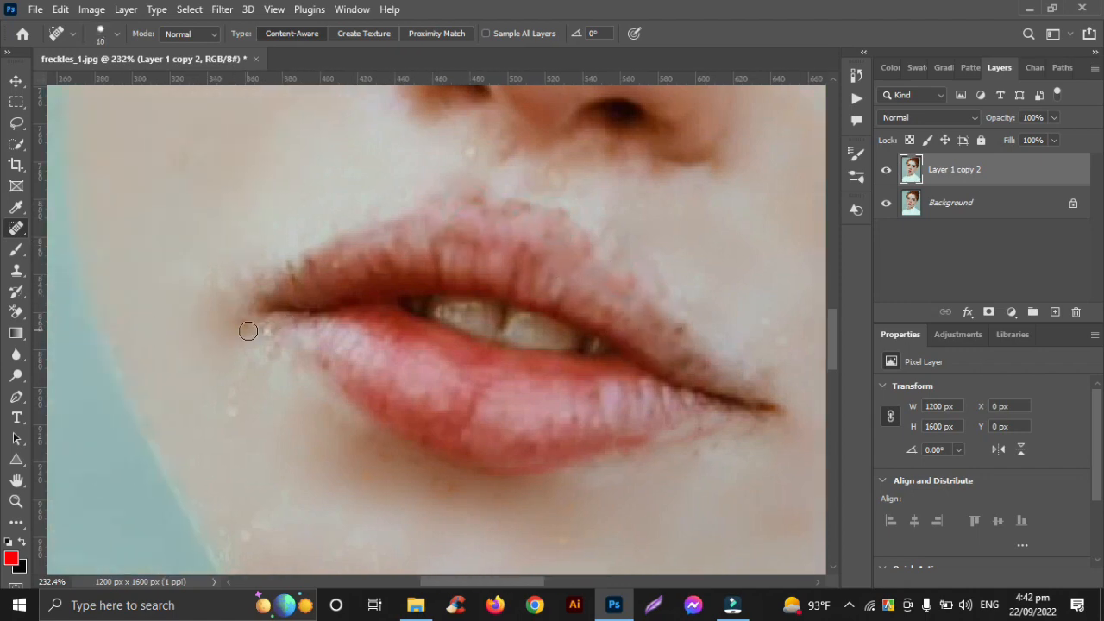
click(302, 265)
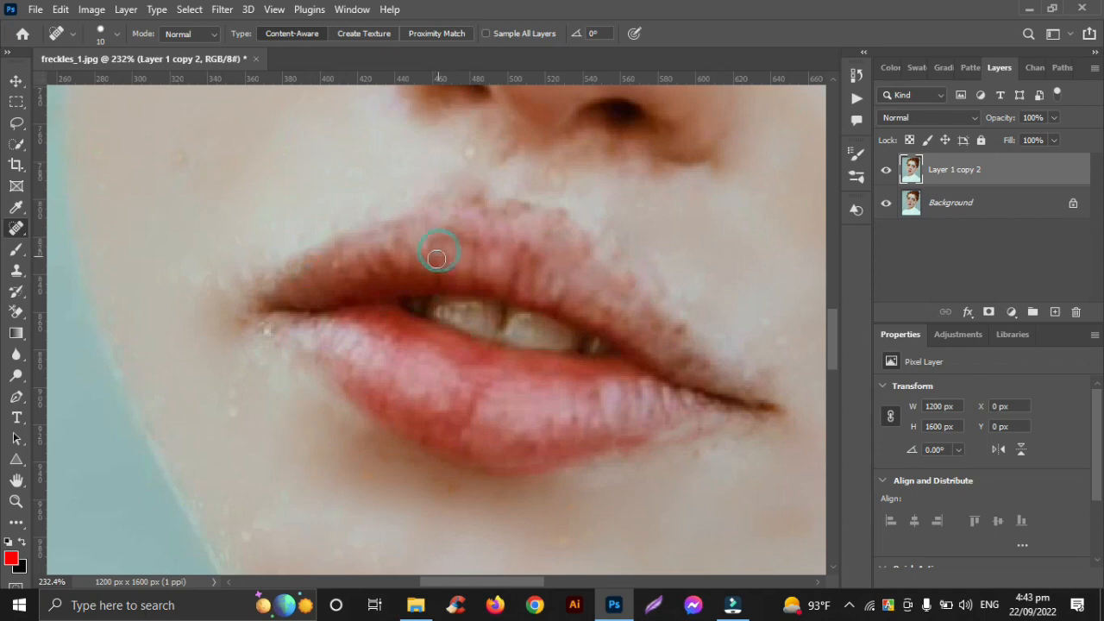
drag(518, 292, 517, 263)
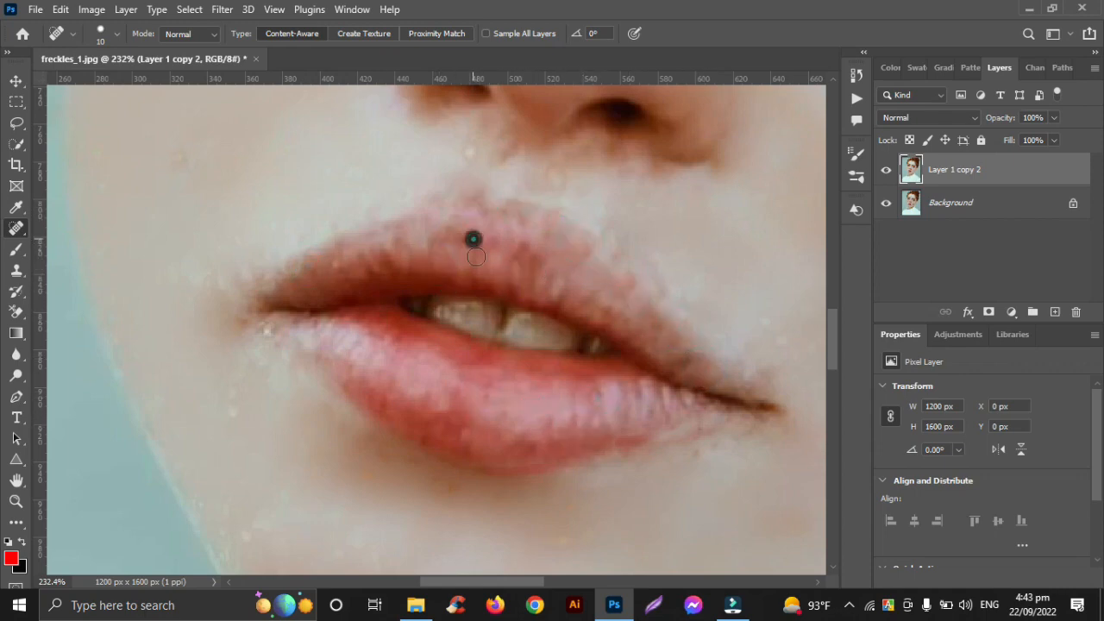
click(526, 250)
scroll(399, 397, down, 5)
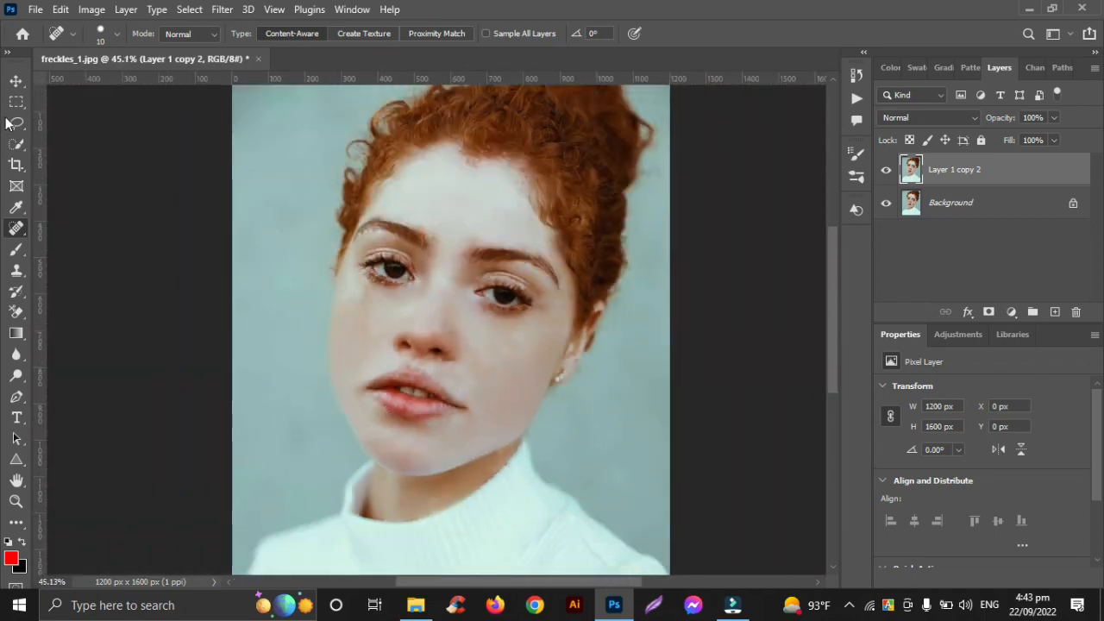
- Add a new empty layer and place it above the retouched portrait layer
key(v)
ctrl+click(1053, 313)
drag(1034, 164, 1026, 224)
- Set the foreground colour to a bright, saturated red-orange with a hue of about 10°
click(11, 560)
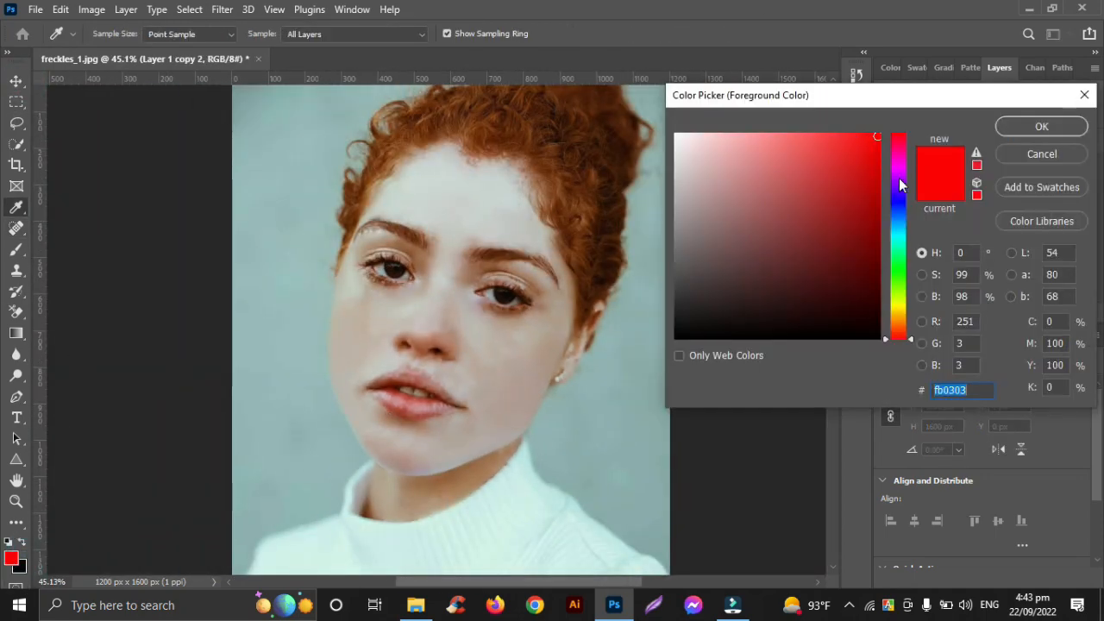
drag(900, 158, 895, 153)
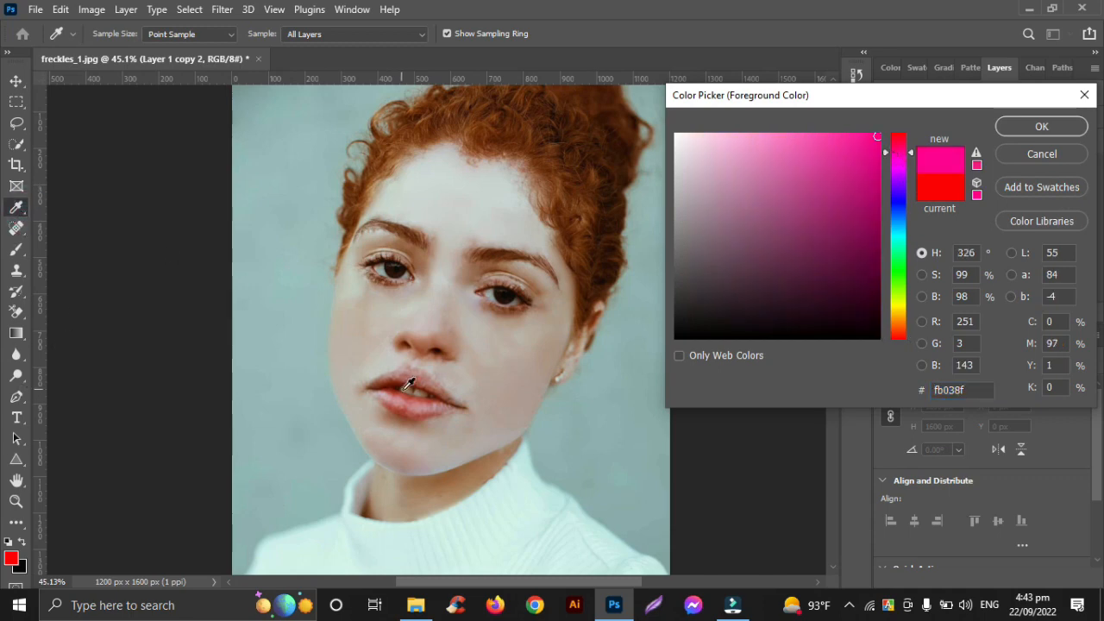
click(412, 395)
click(412, 398)
click(860, 138)
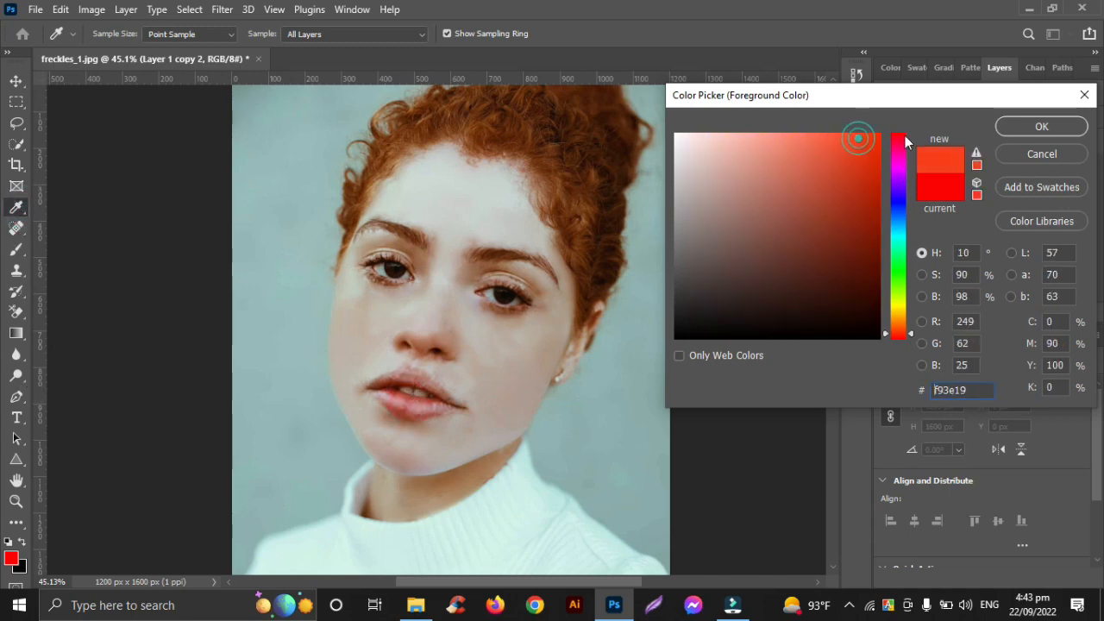
click(879, 134)
click(1036, 127)
- Paint over both lips on the new Layer 1 with a soft size 60 brush at 54% opacity
click(18, 252)
scroll(417, 404, up, 8)
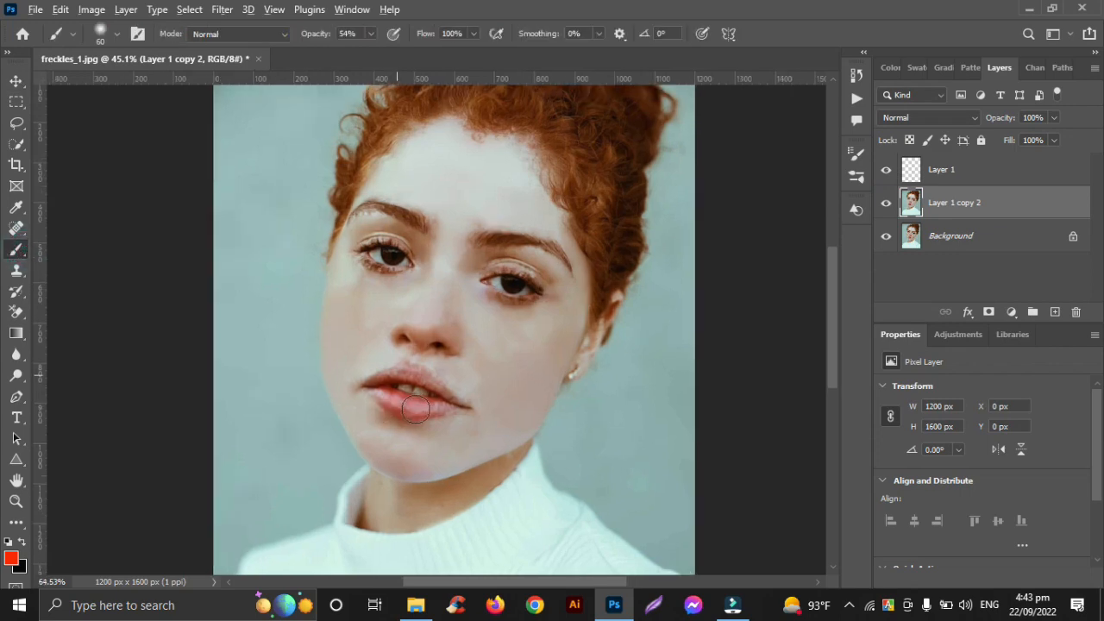
click(974, 173)
mouse_move(334, 381)
mouse_down()
mouse_move(414, 407)
mouse_move(510, 403)
mouse_move(422, 339)
mouse_move(319, 359)
mouse_move(501, 402)
mouse_move(453, 352)
mouse_move(470, 374)
mouse_move(447, 382)
mouse_move(489, 385)
mouse_up()
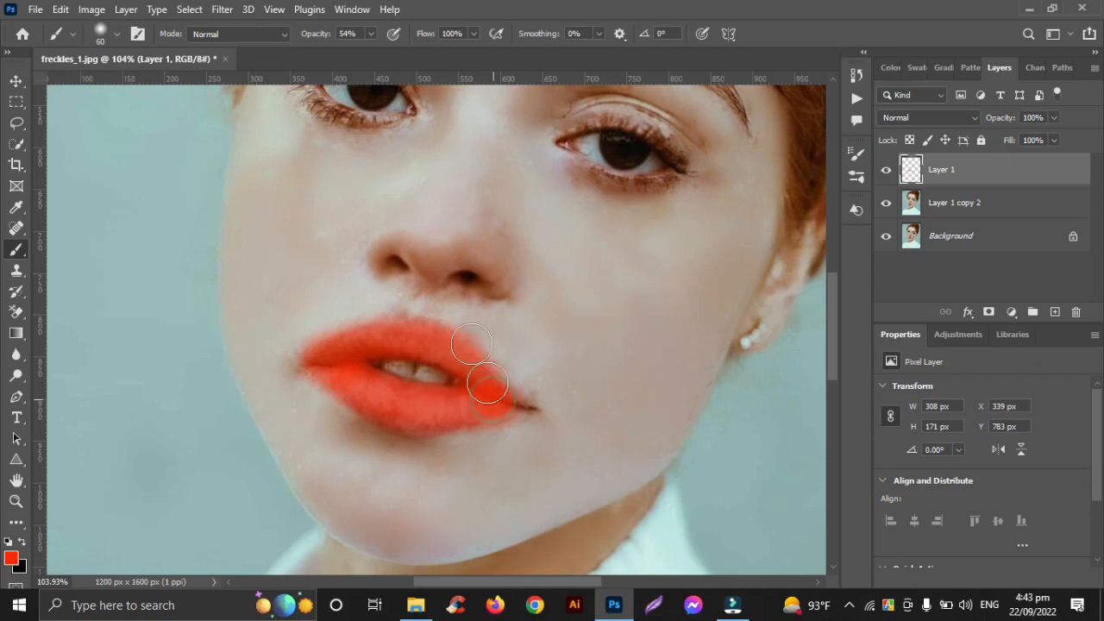
- Raise the brush opacity to 88% and repaint both lips with a denser red-orange
click(372, 35)
drag(371, 51, 396, 56)
drag(471, 363, 333, 338)
key(ctrl+z)
mouse_move(437, 352)
mouse_down()
mouse_move(468, 389)
mouse_move(340, 375)
mouse_move(397, 401)
mouse_move(468, 407)
mouse_up()
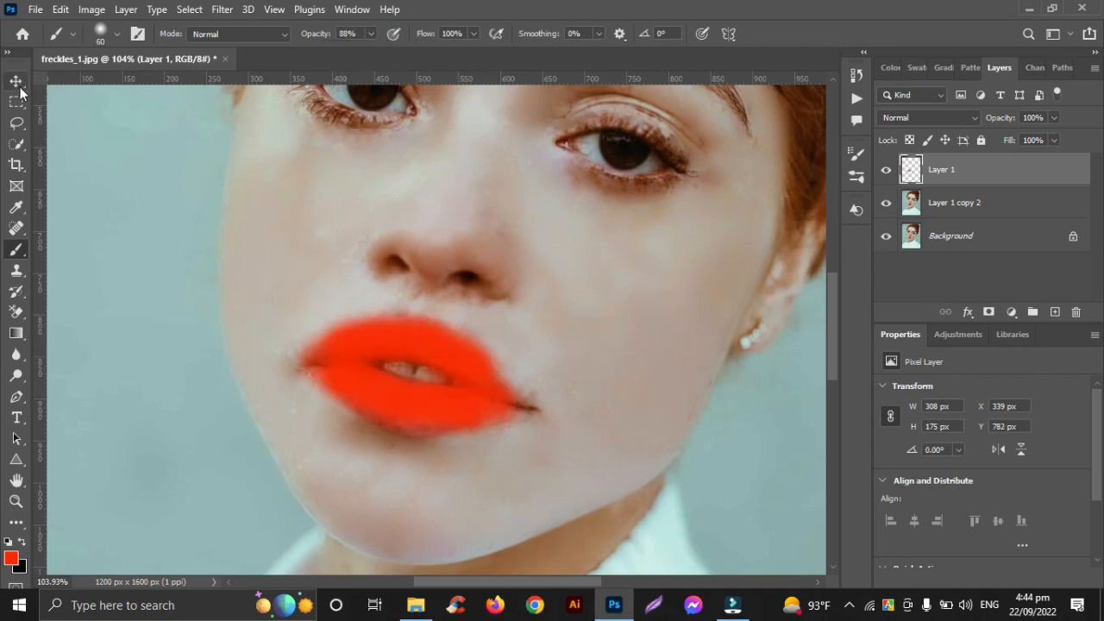
- Set the blend mode of the lip colour layer to Multiply
click(16, 82)
click(929, 117)
click(945, 181)
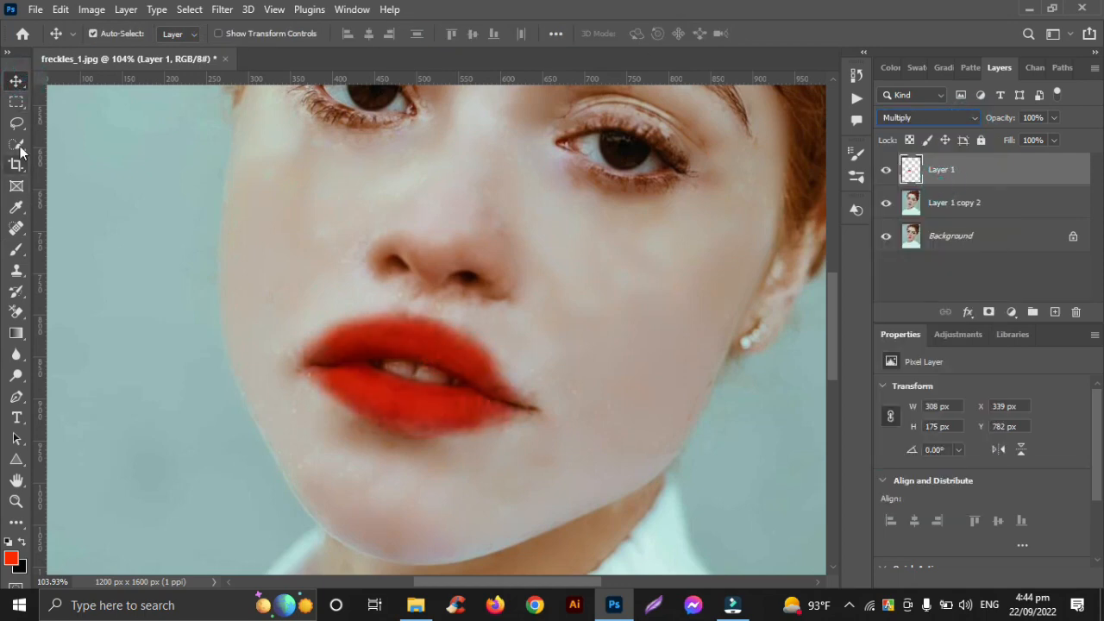
- Erase the colour spilling past the lip outline with a soft size 45 Eraser at 47% opacity
click(17, 251)
click(17, 311)
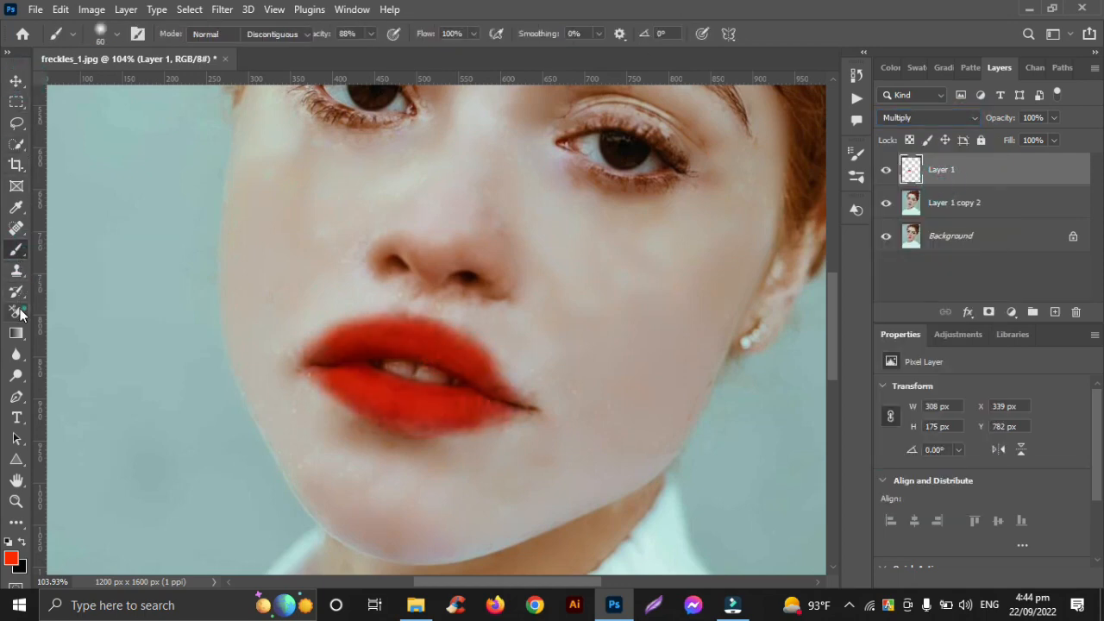
scroll(496, 423, up, 4)
key(bracketleft)
key(bracketleft)
key(bracketleft)
key(bracketleft)
key(bracketleft)
key(bracketleft)
key(bracketleft)
key(bracketleft)
key(bracketleft)
key(bracketleft)
key(bracketleft)
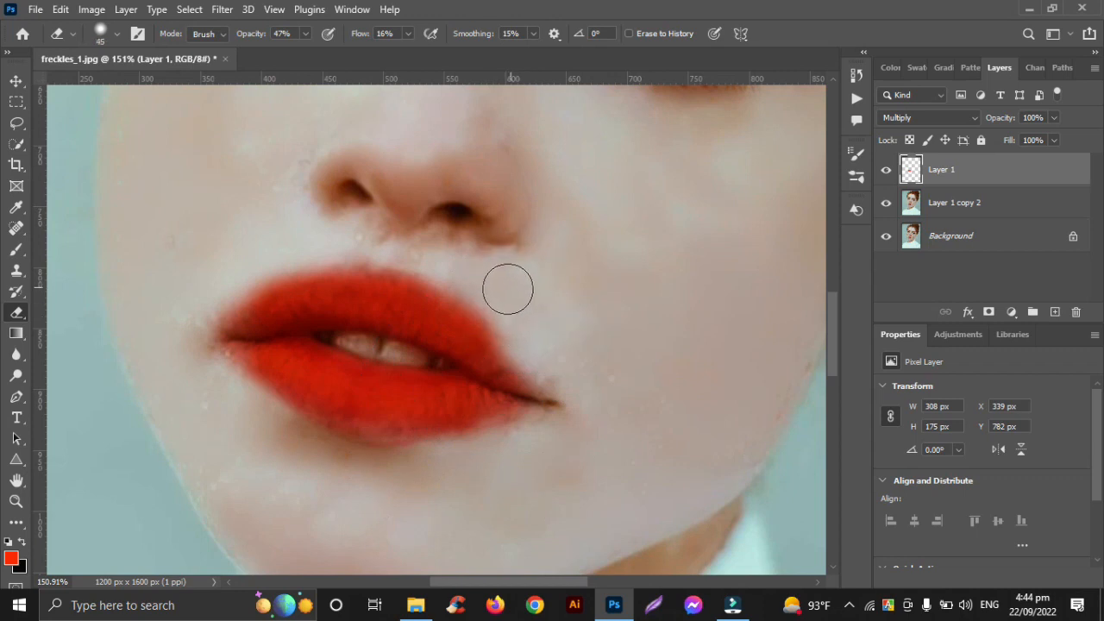
mouse_move(576, 404)
mouse_down()
mouse_move(399, 492)
mouse_move(260, 416)
mouse_move(161, 344)
mouse_up()
drag(183, 287, 267, 264)
- Lower the lip colour layer's opacity to roughly 50% and merge it with the retouched portrait layer beneath
click(16, 83)
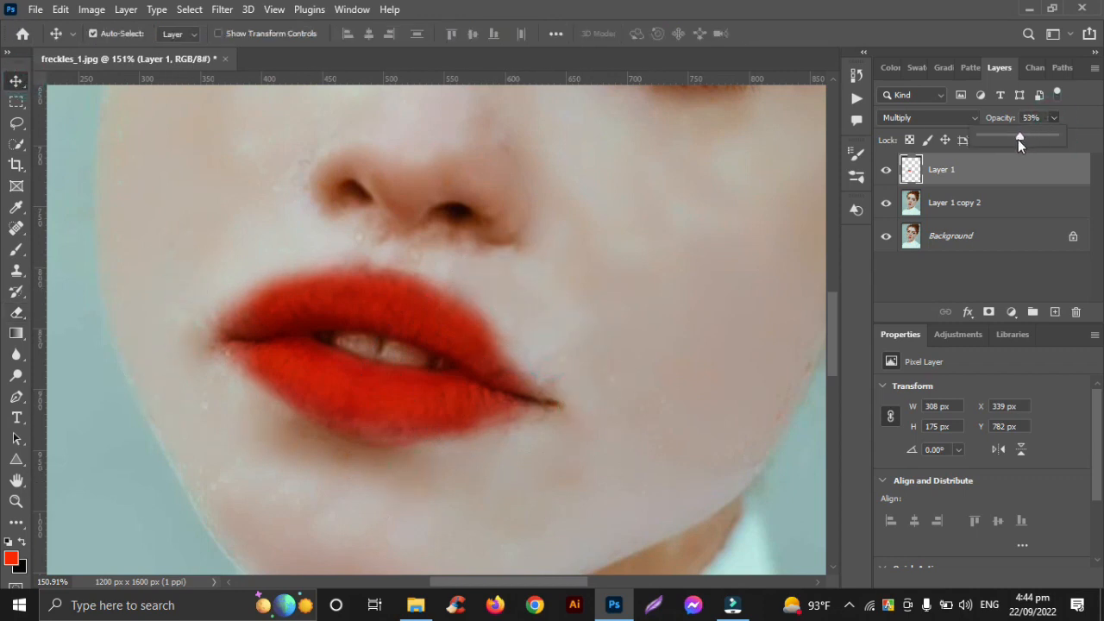
drag(1018, 139, 1012, 139)
scroll(508, 272, down, 5)
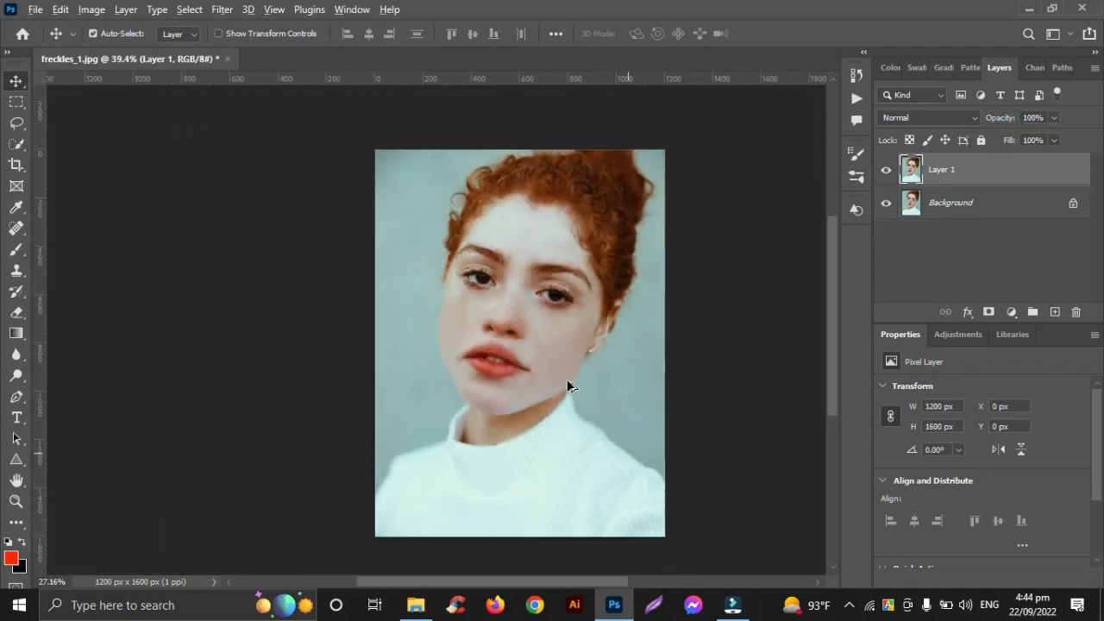
scroll(561, 388, down, 2)
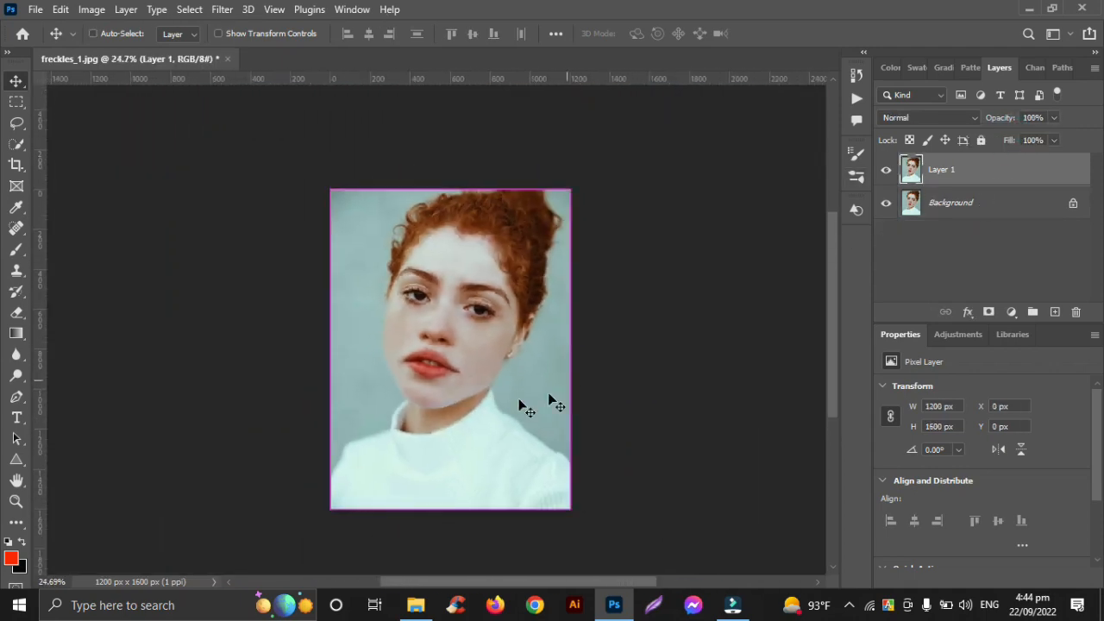